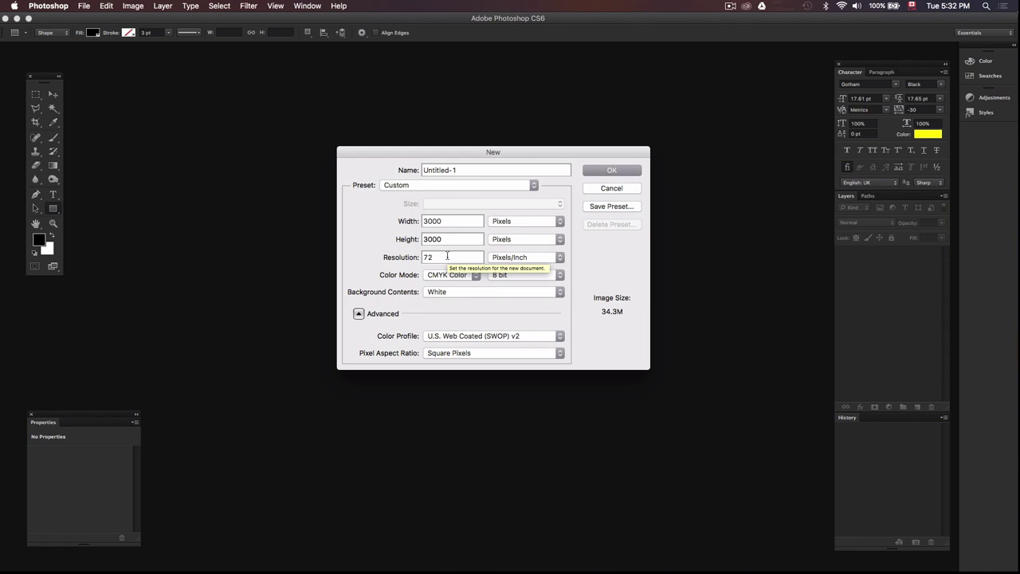
- Create the new 3000 × 3000 pixel, 72 pixels/inch document with its color mode set to RGB Color
left_click(470, 278)
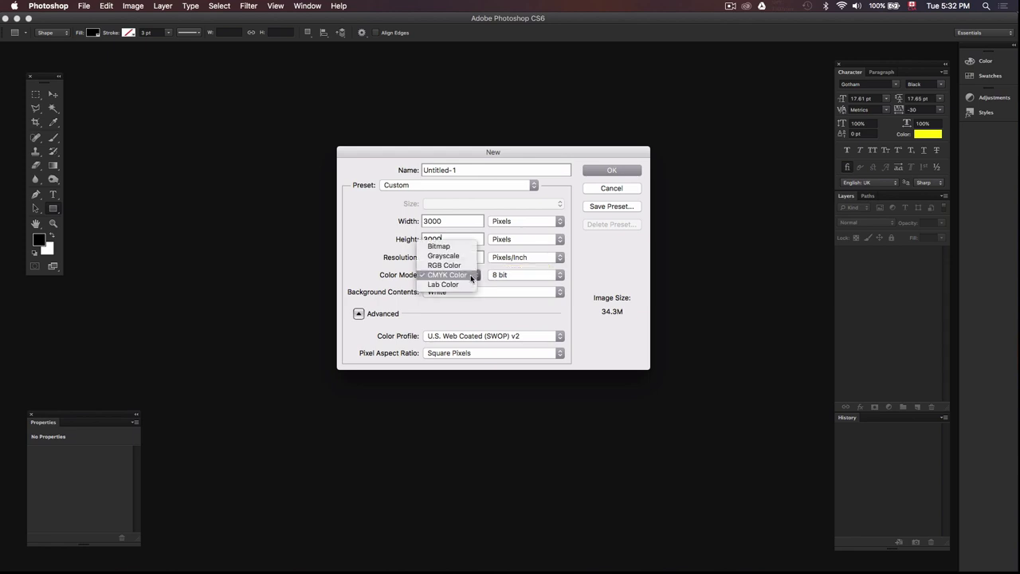
left_click(452, 268)
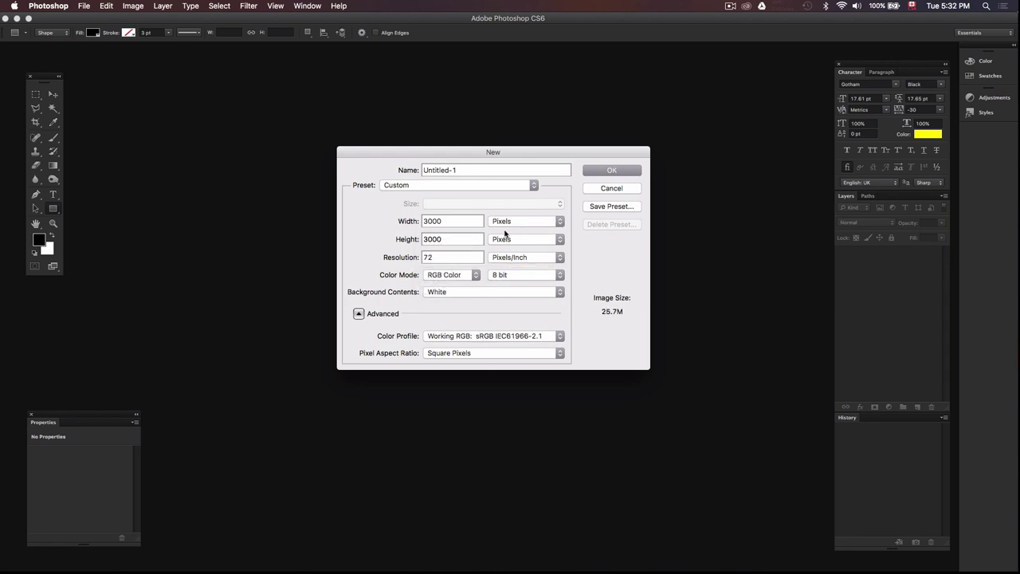
left_click(603, 172)
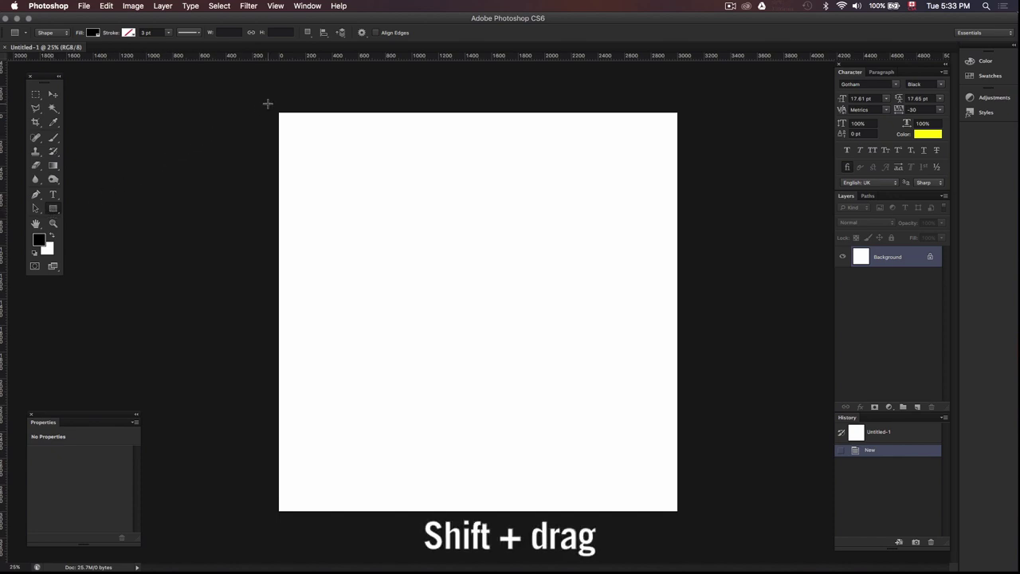
- Draw a square about 3140 px wide that covers the whole canvas and fill it with color #73c0c8
left_click_drag(268, 103, 743, 518)
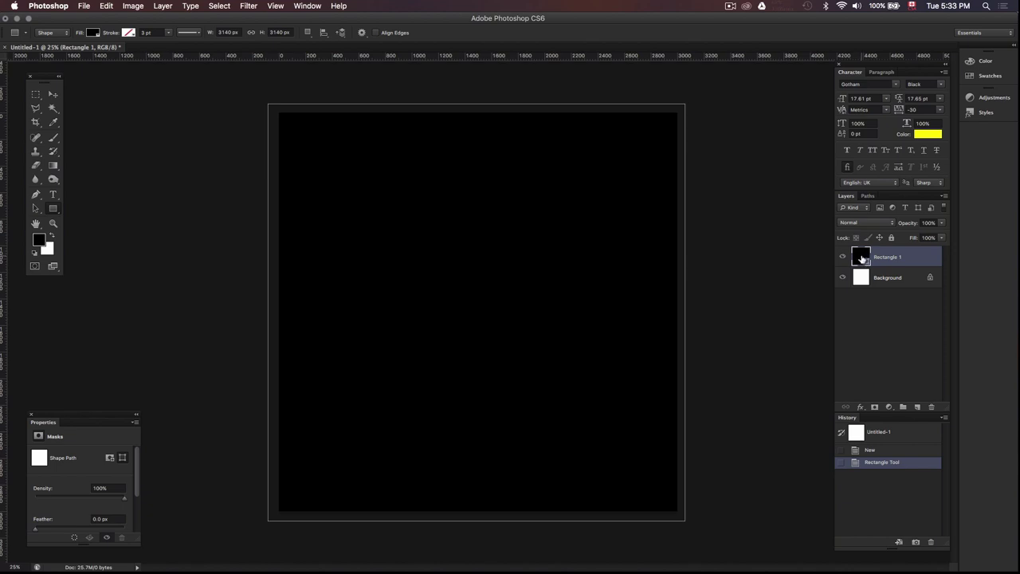
double_click(861, 258)
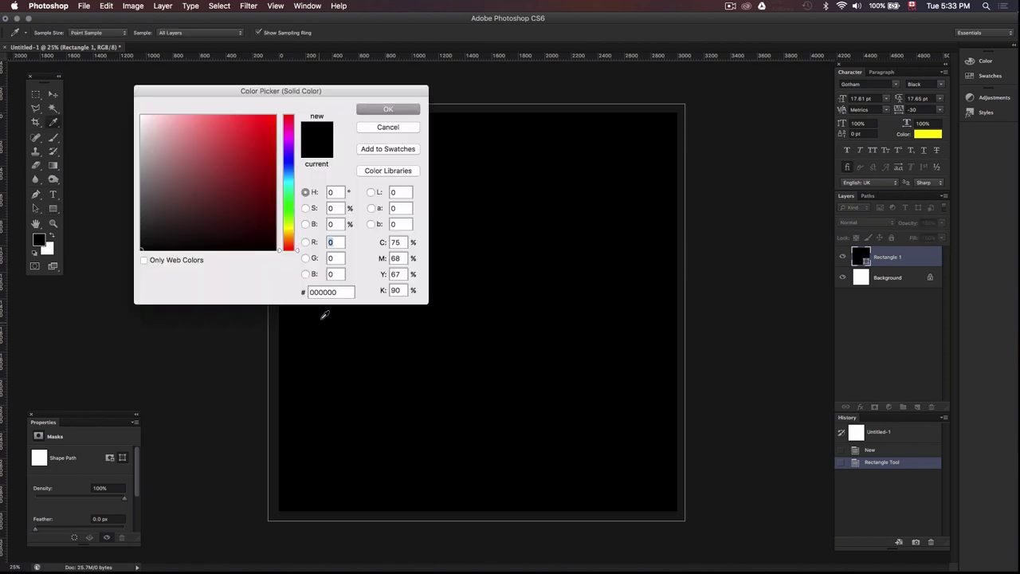
double_click(343, 291)
type("73c")
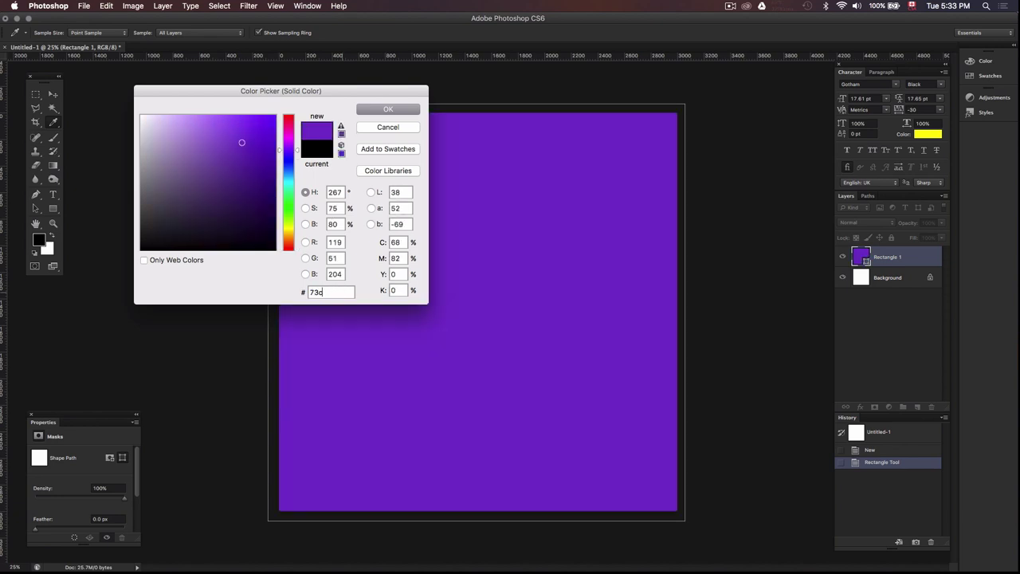
type("0c8")
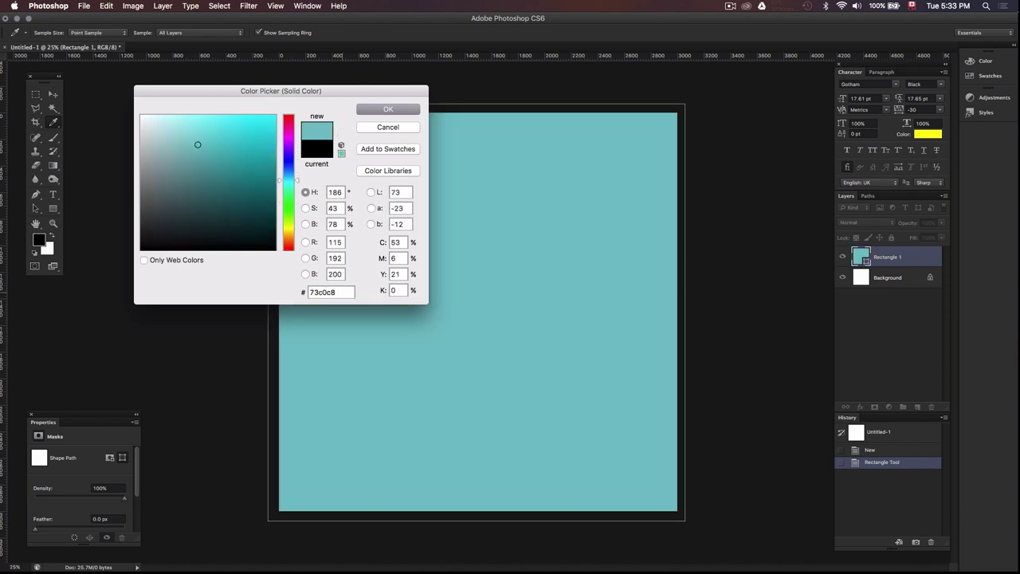
left_click(378, 110)
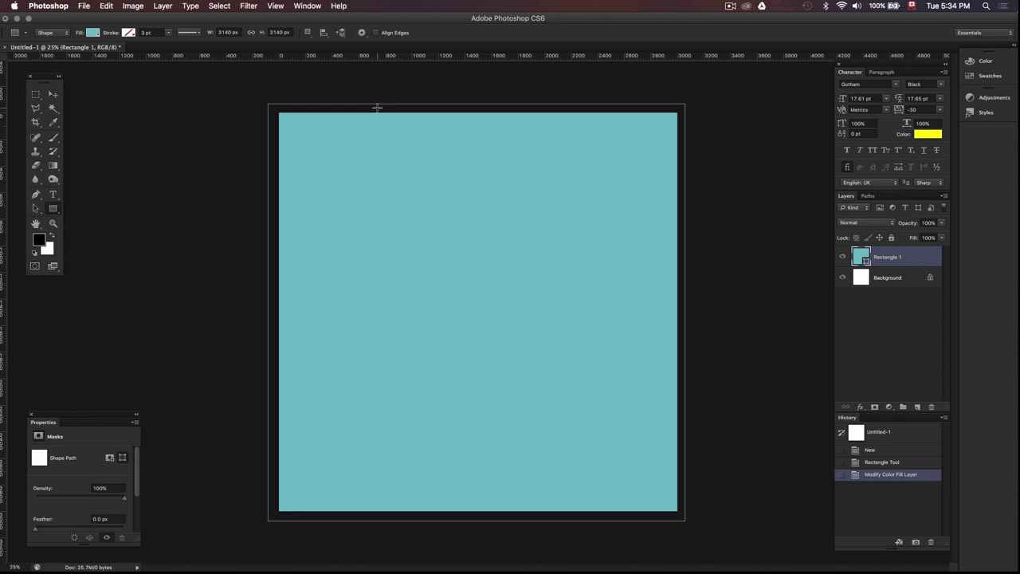
- Switch to Finder, examine the files in the _graphic_assets folder, and return to Photoshop
key("super+Tab")
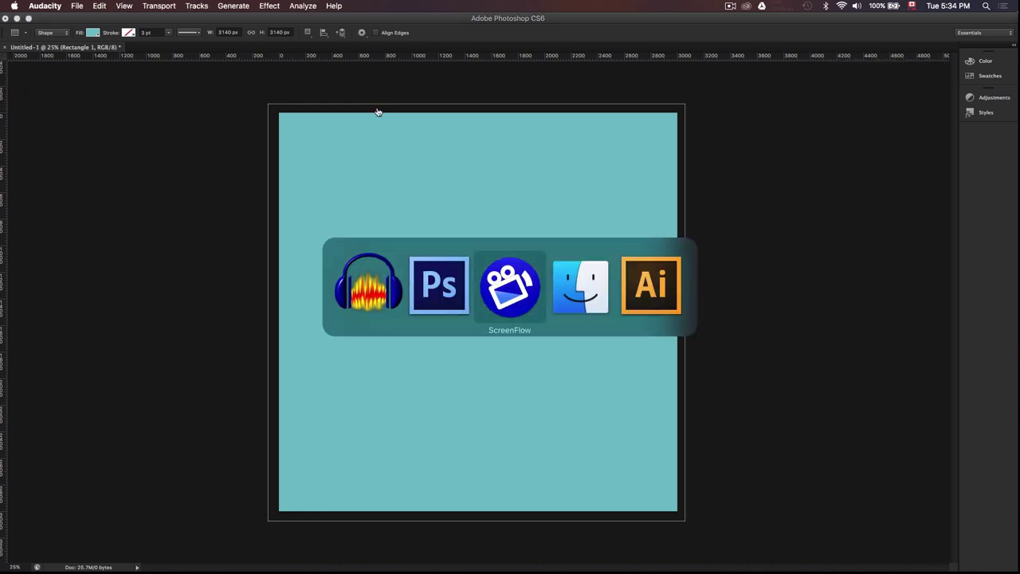
left_click(562, 266)
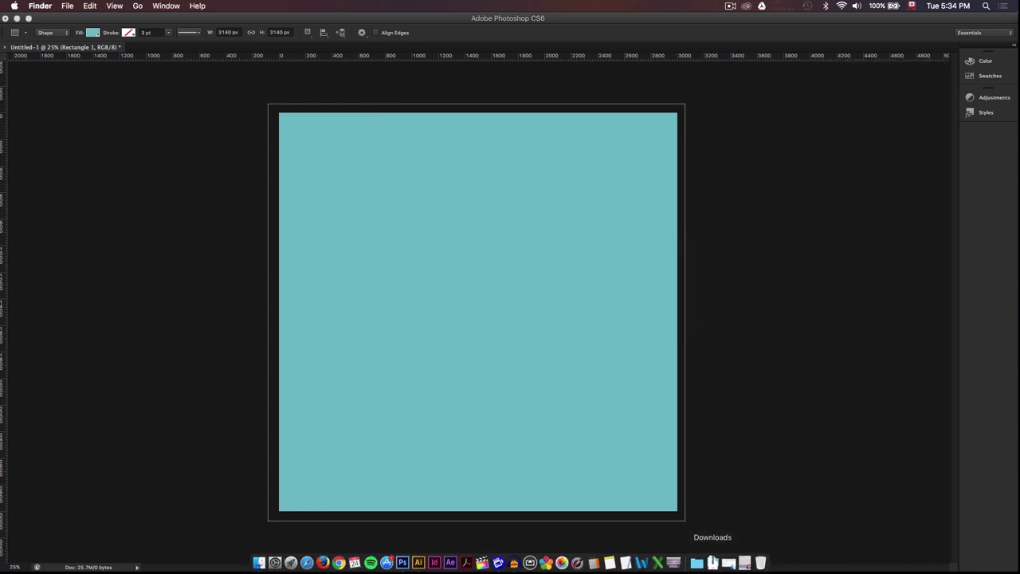
left_click(722, 562)
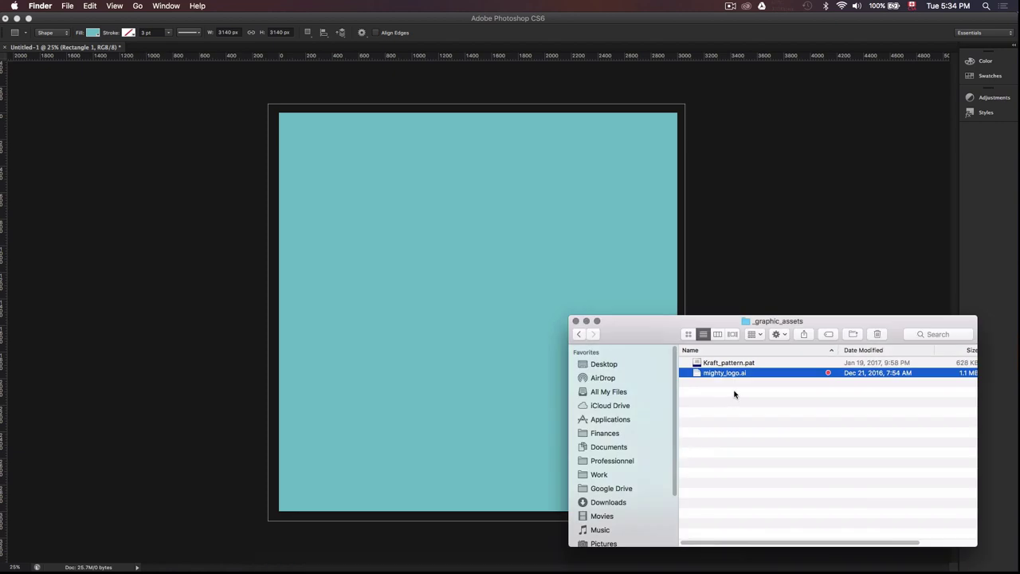
left_click(715, 285)
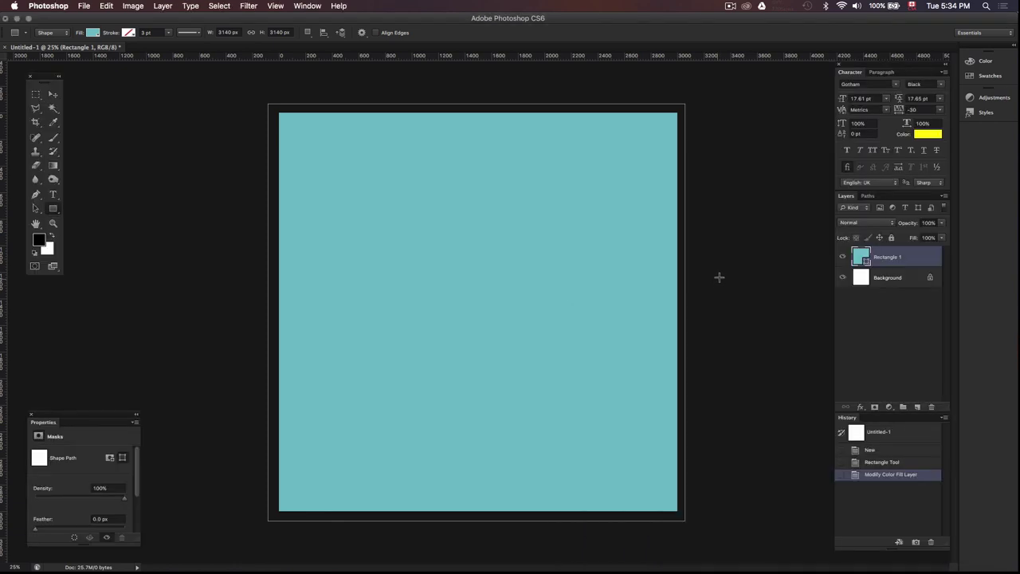
- Add a Pattern Overlay to the square using the light grey paper pattern with Linear Burn blending and 30% opacity
left_click(860, 407)
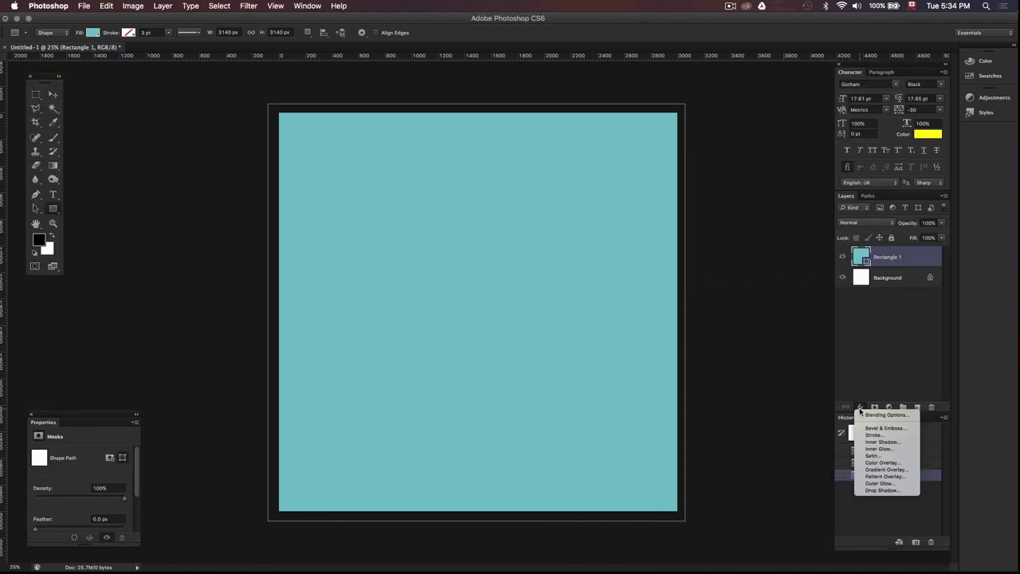
left_click(870, 477)
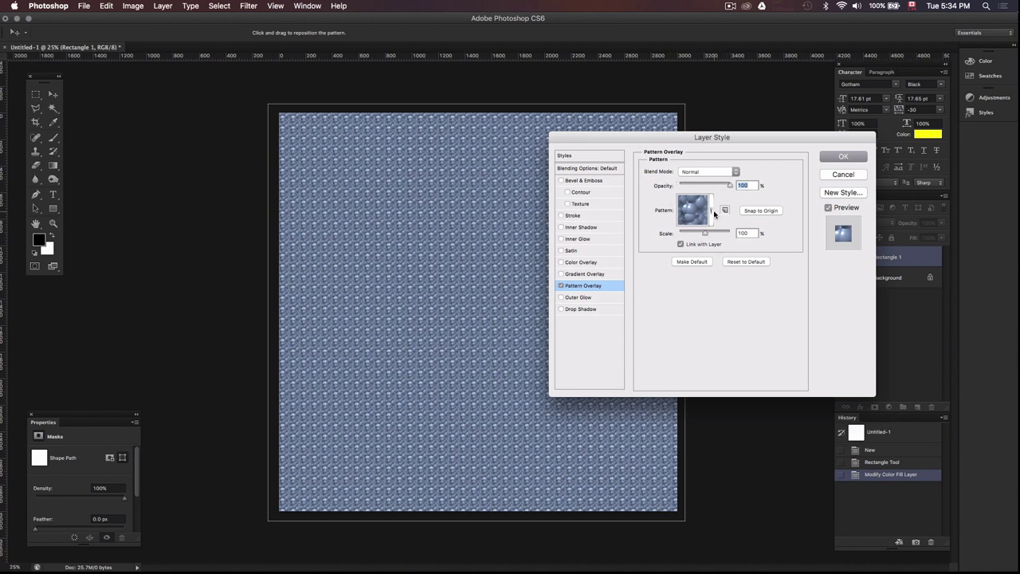
left_click(712, 212)
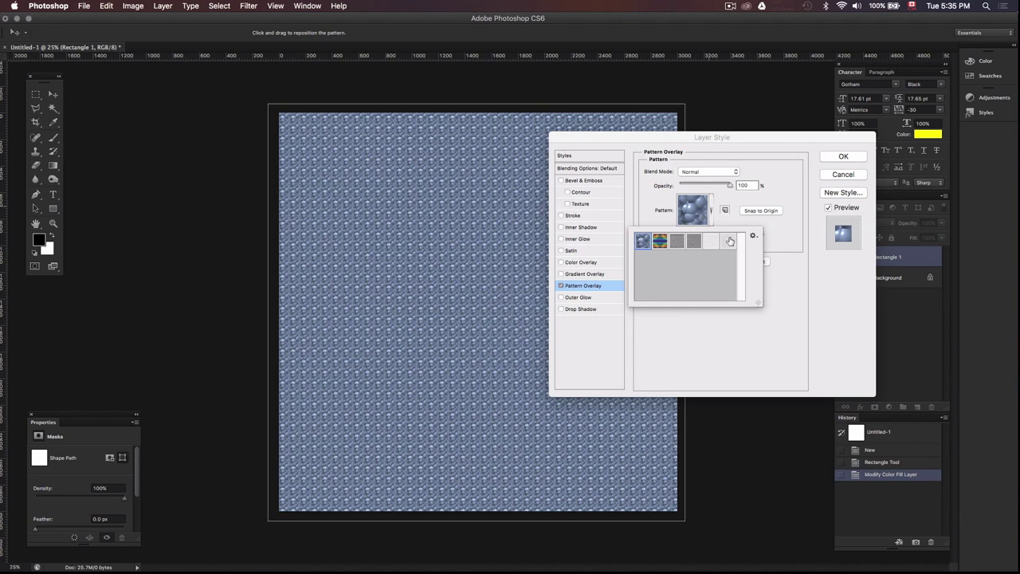
left_click(729, 241)
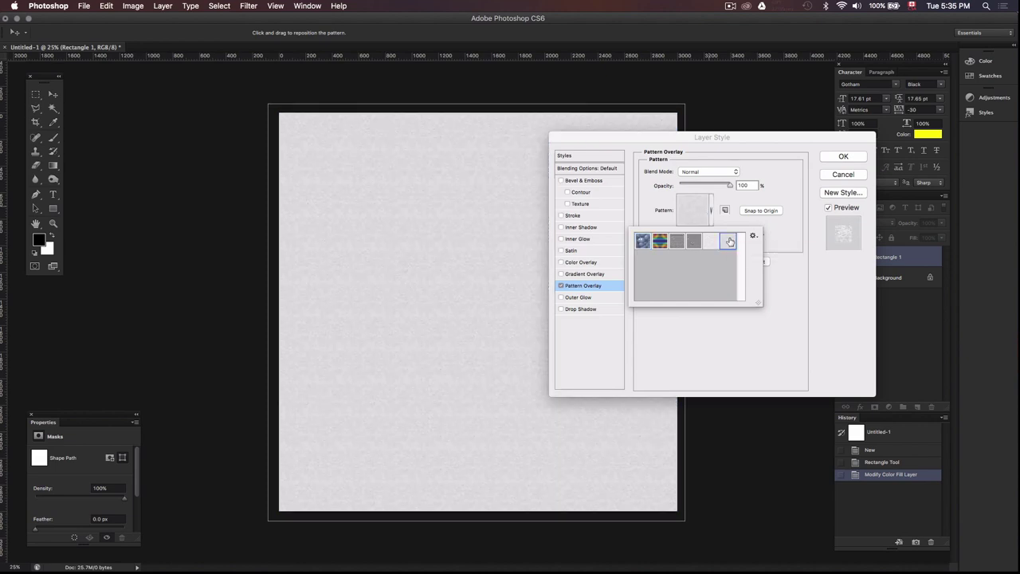
left_click(796, 174)
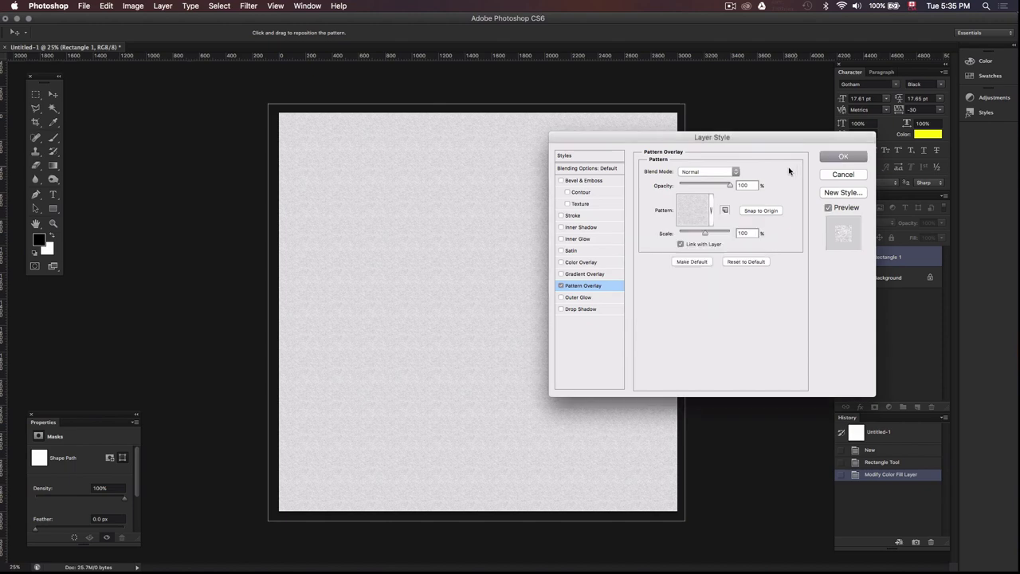
left_click(723, 172)
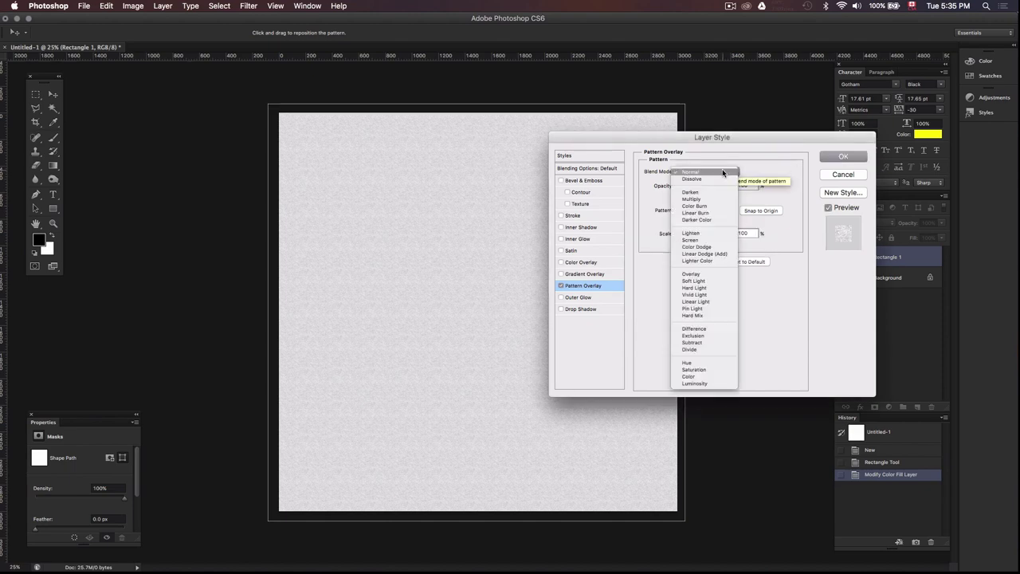
left_click(713, 214)
double_click(750, 184)
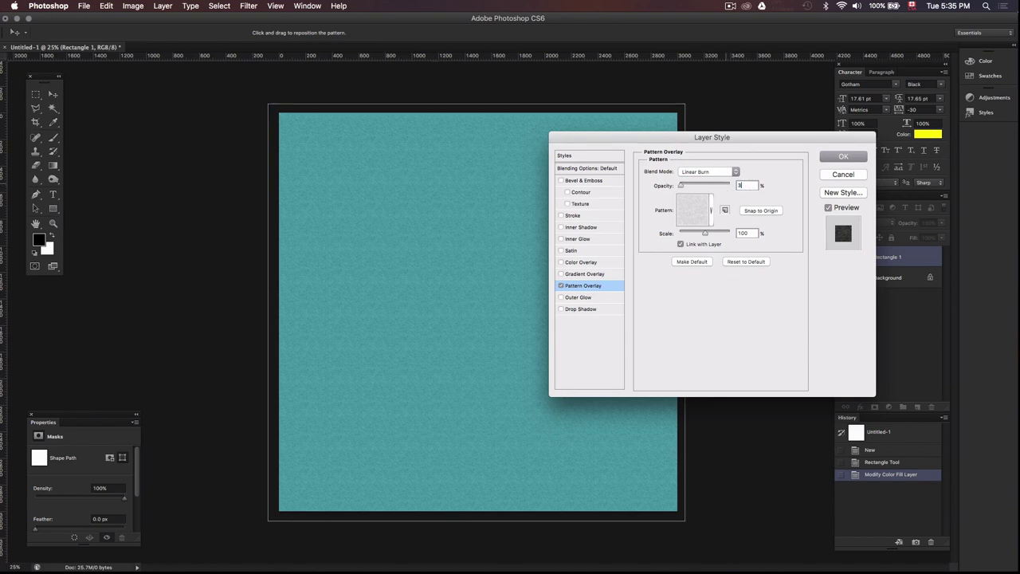
type("30")
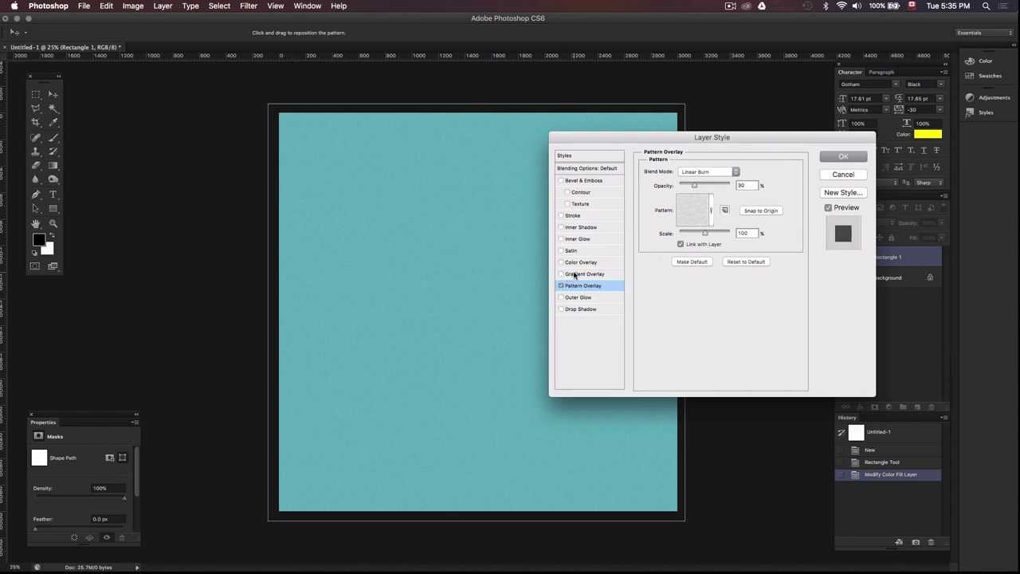
- Add a black-to-white linear Gradient Overlay with Overlay blending, 25% opacity and a 65° angle, and apply the layer style
left_click(575, 275)
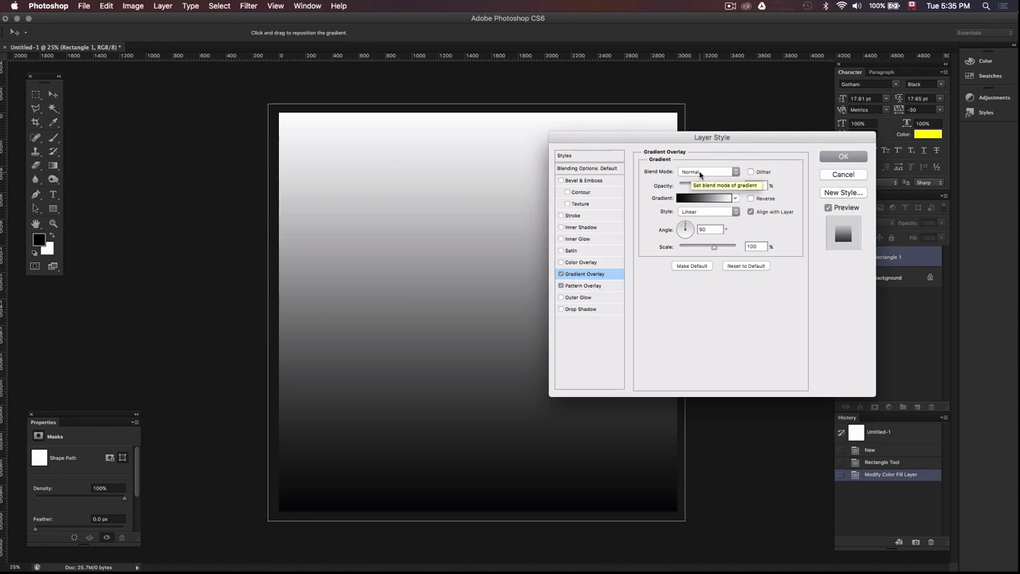
left_click(699, 171)
left_click(714, 275)
double_click(760, 185)
type("2")
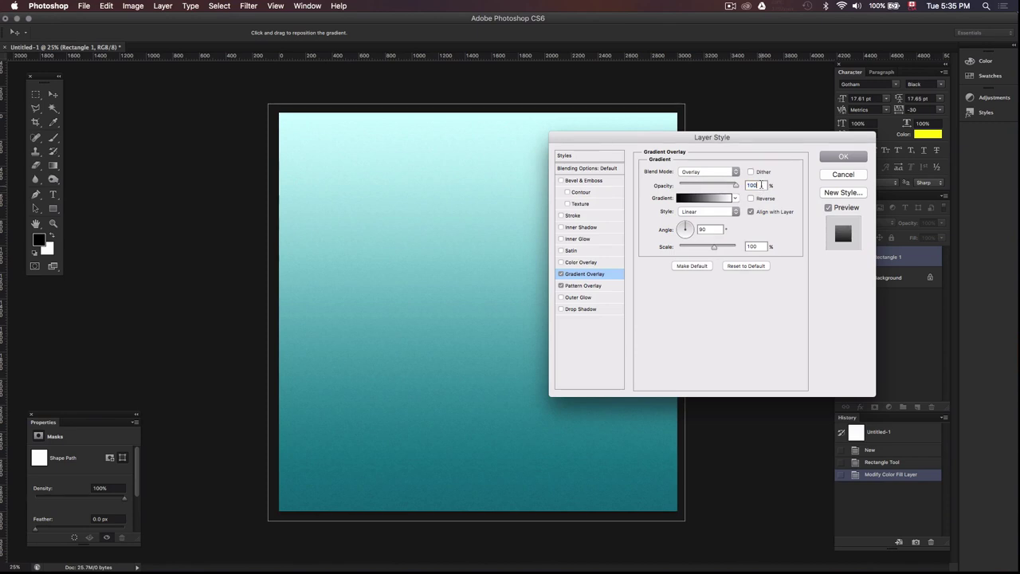
type("5")
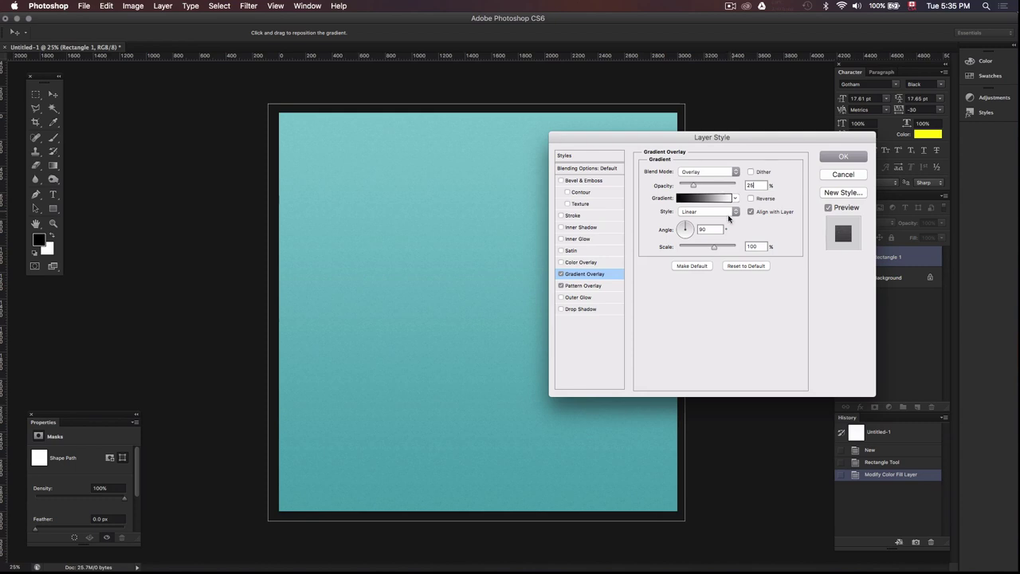
key("Tab")
type("85")
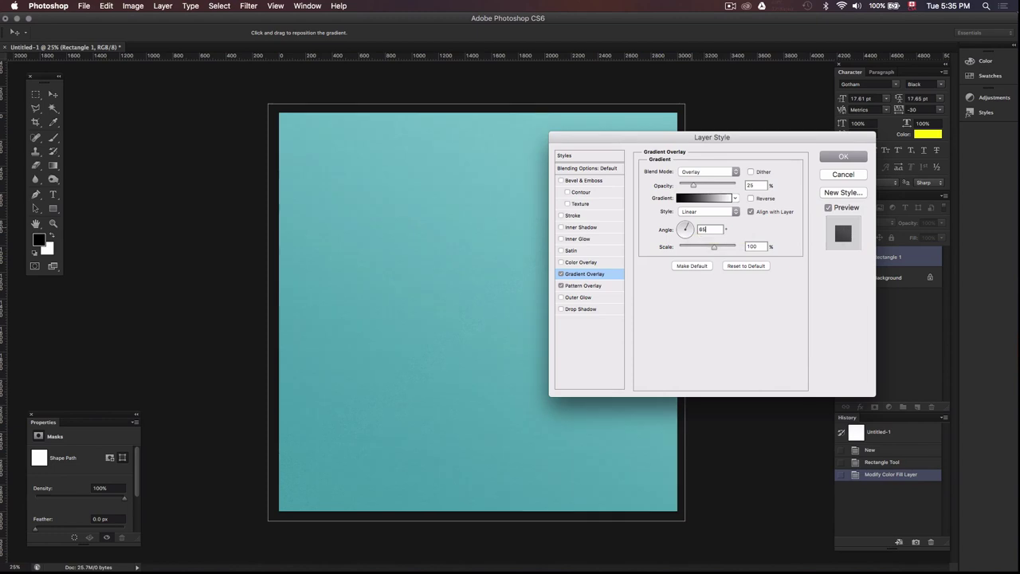
left_click(827, 157)
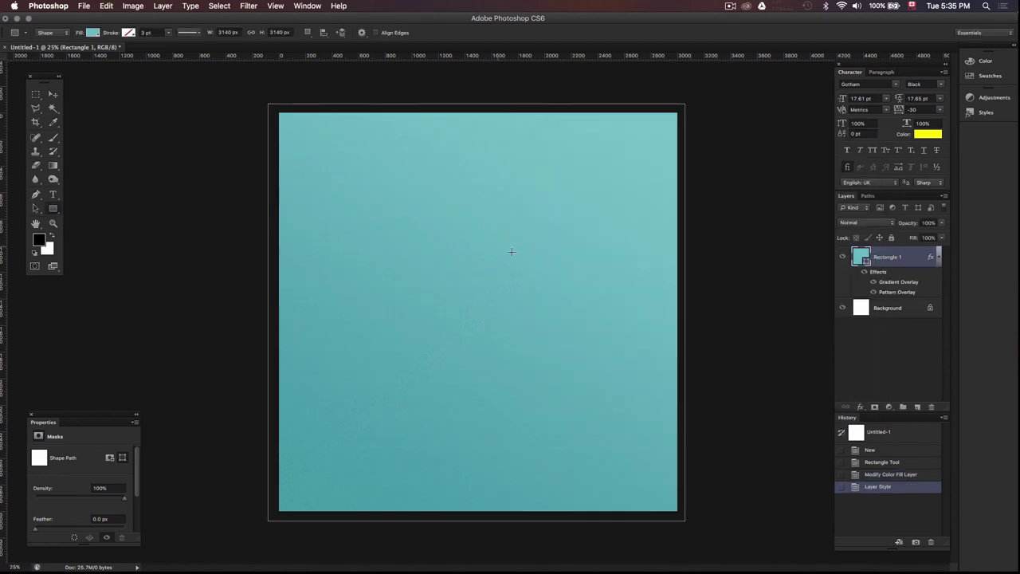
- Switch to Finder and open mighty_logo.ai from the _graphic_assets folder in Illustrator
scroll(581, 196, "up", 1)
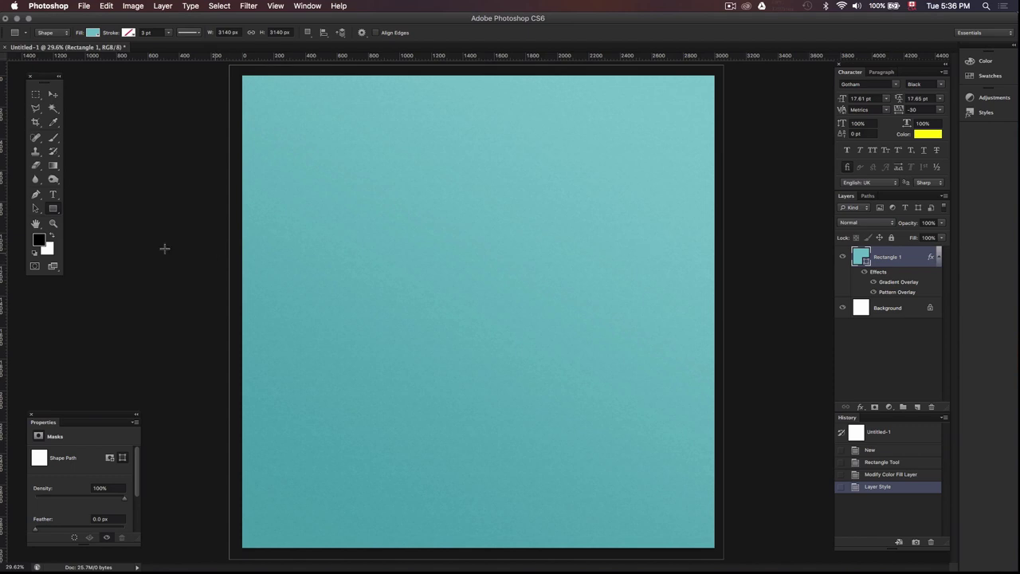
left_click(53, 194)
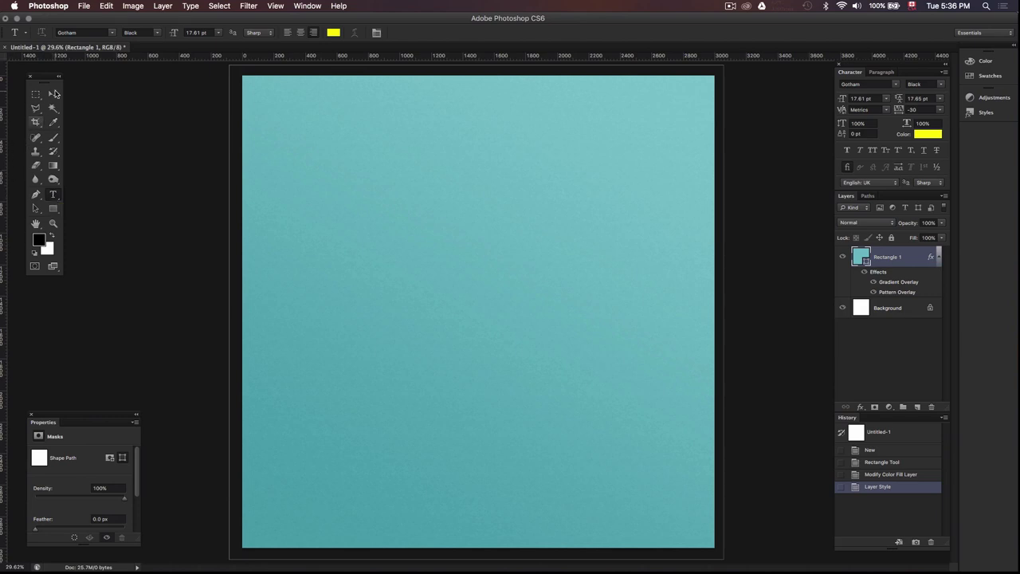
left_click(53, 95)
key("super+Tab")
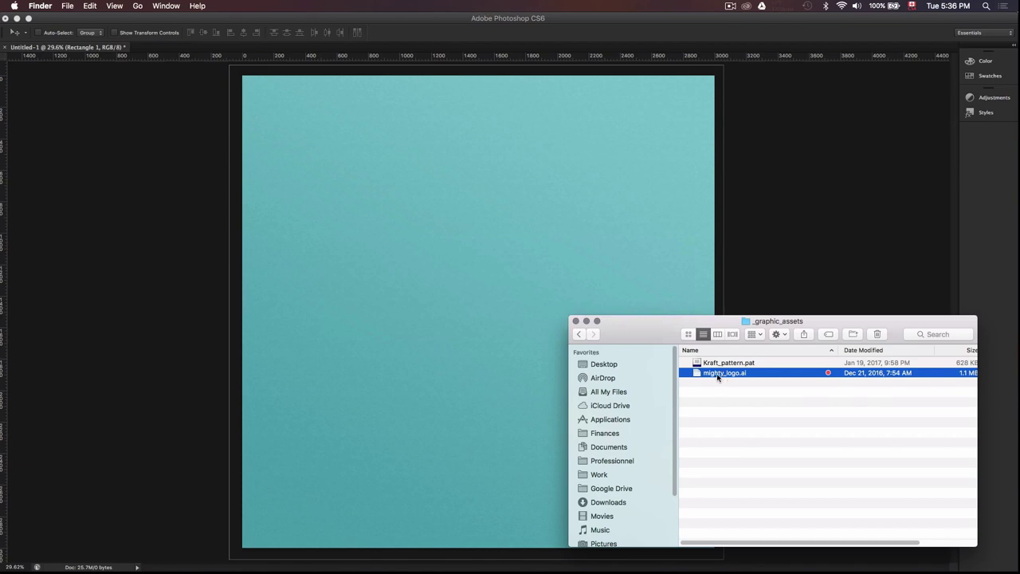
double_click(711, 374)
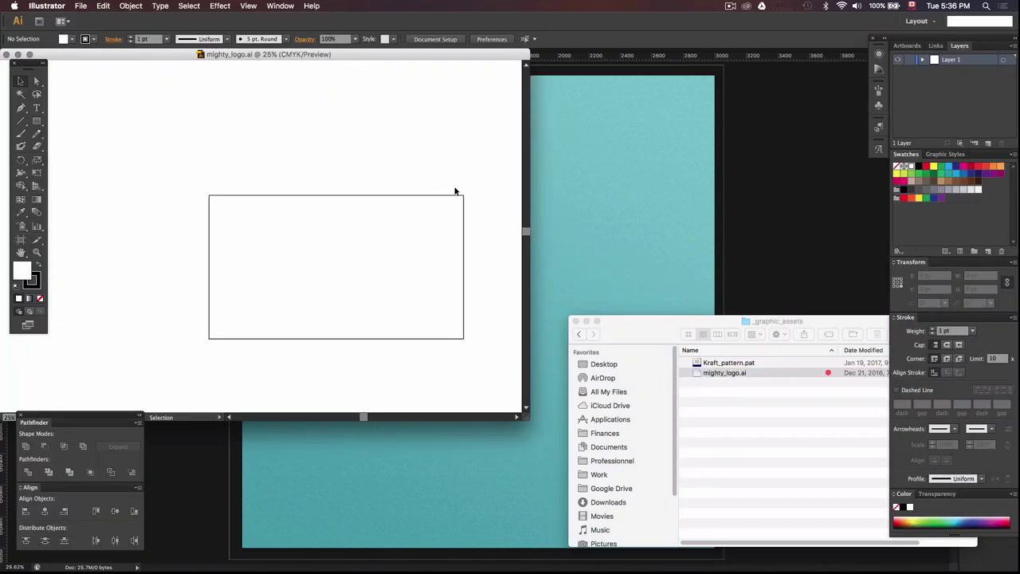
- Select the whole mighty logo artwork and set its fill color to #FFA1B8
key("super+a")
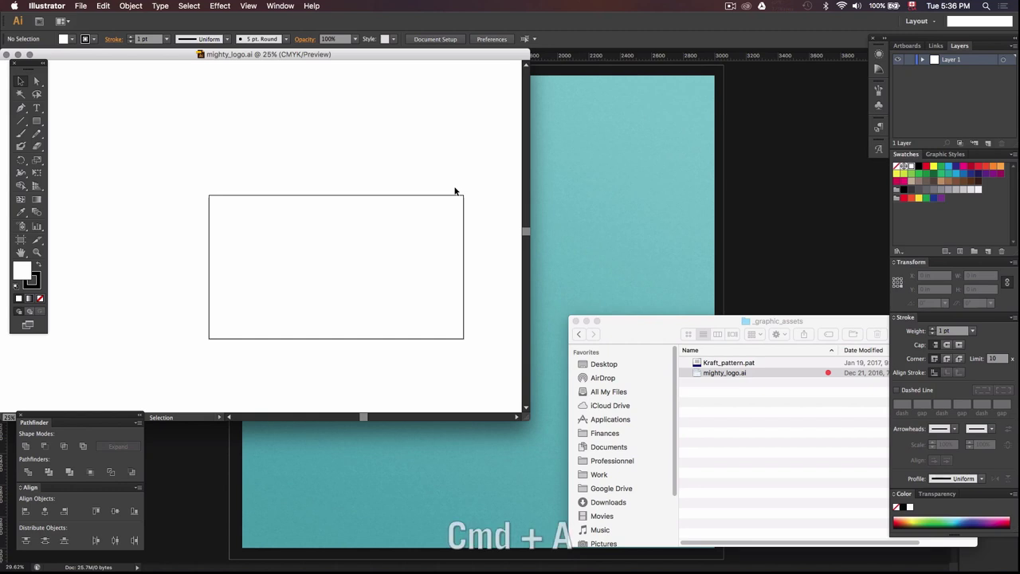
key("a")
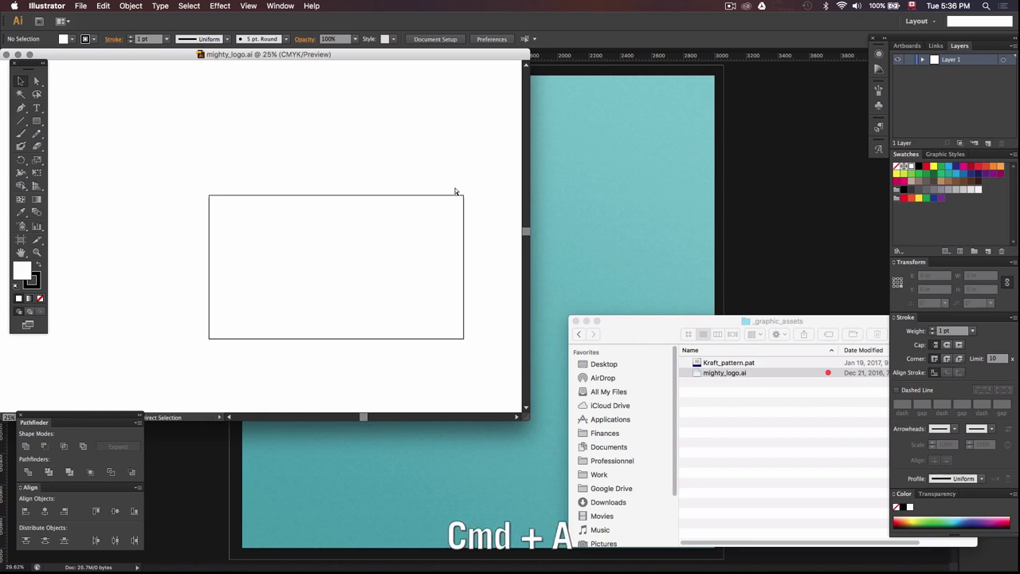
key("v")
key("super+v")
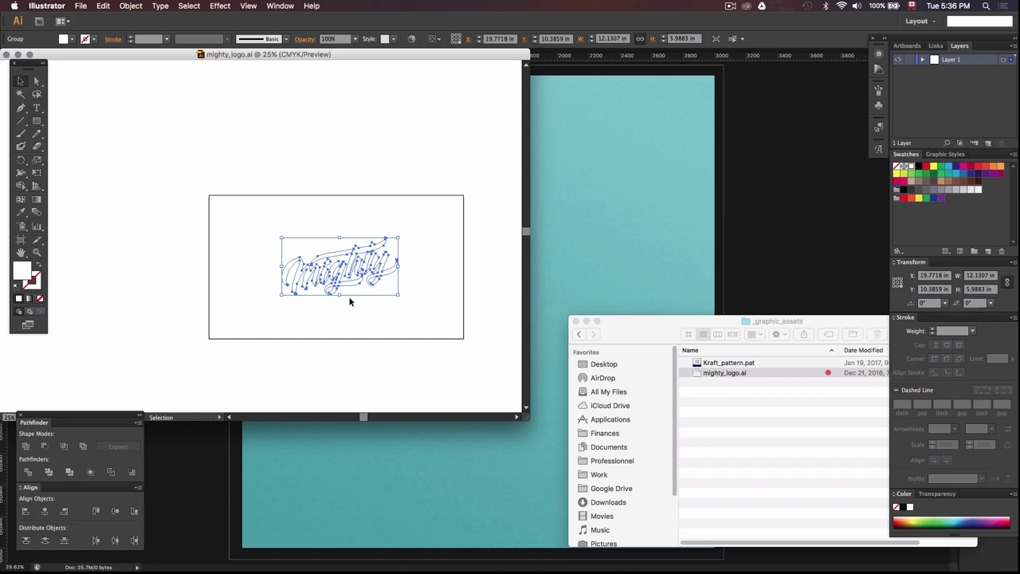
double_click(25, 271)
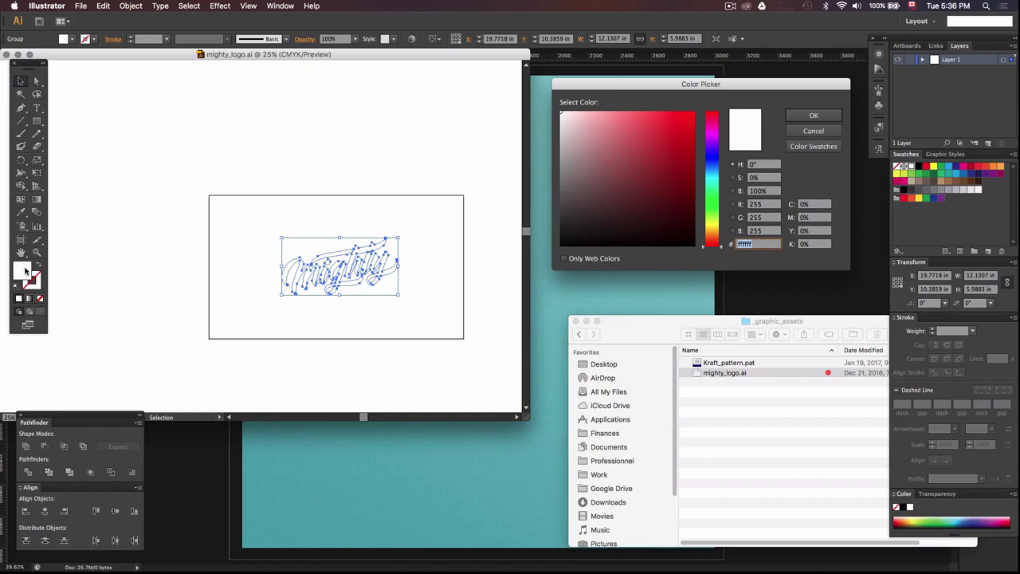
type("FFA1B8")
key("Return")
- Copy the recolored mighty logo, switch to Photoshop and paste it above the teal square as a Smart Object
key("super+c")
left_click(592, 169)
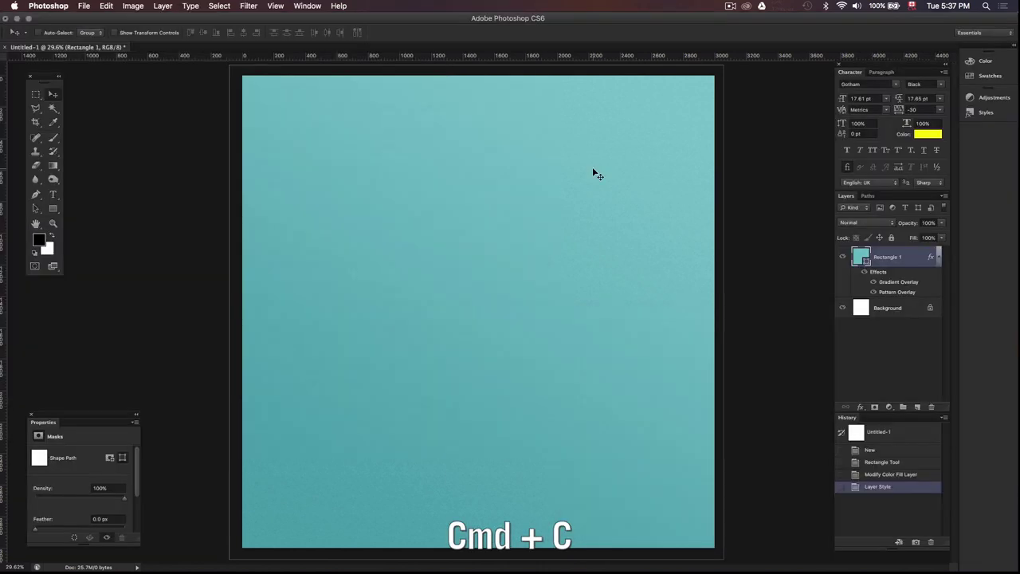
key("super+v")
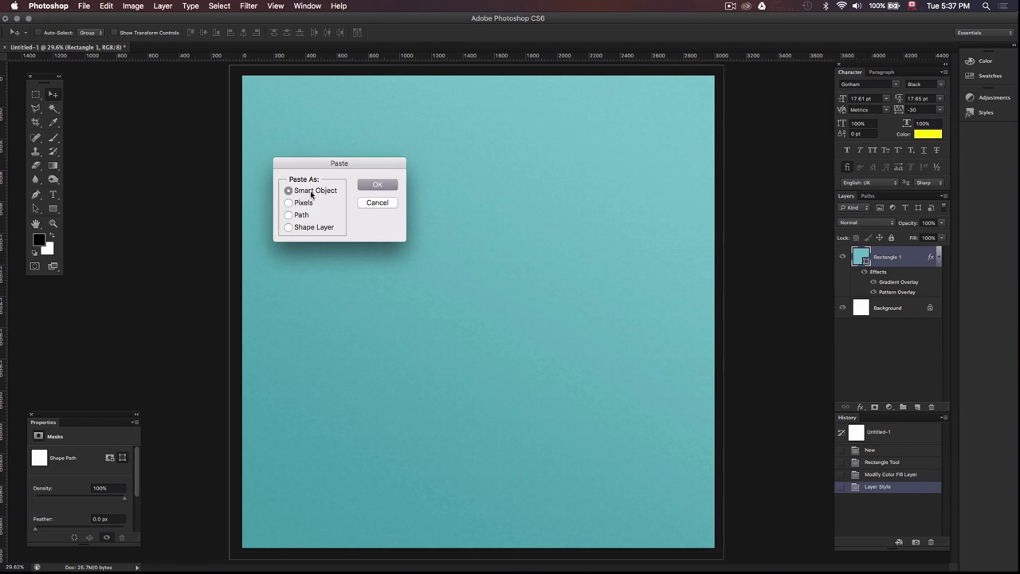
key("Return")
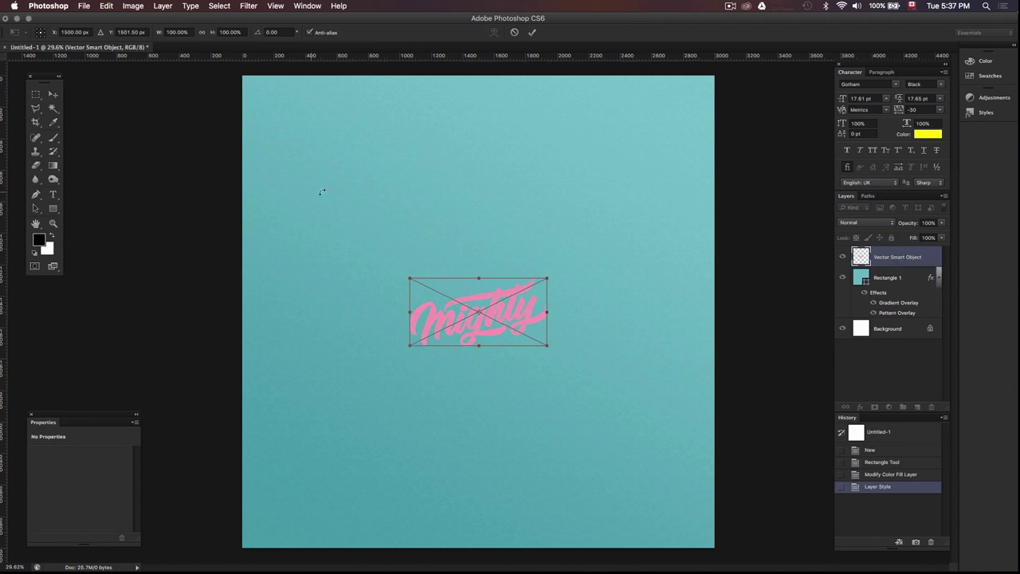
- Scale the pasted logo proportionally from its center to about 289%, commit the placement and nudge it upward
left_click_drag(546, 277, 660, 188)
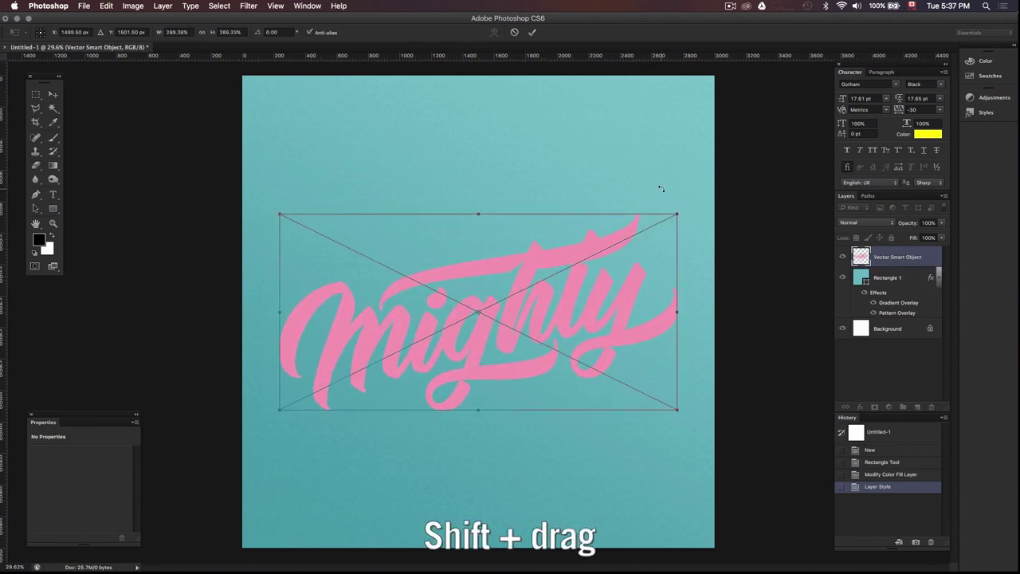
key("Return")
key("Up")
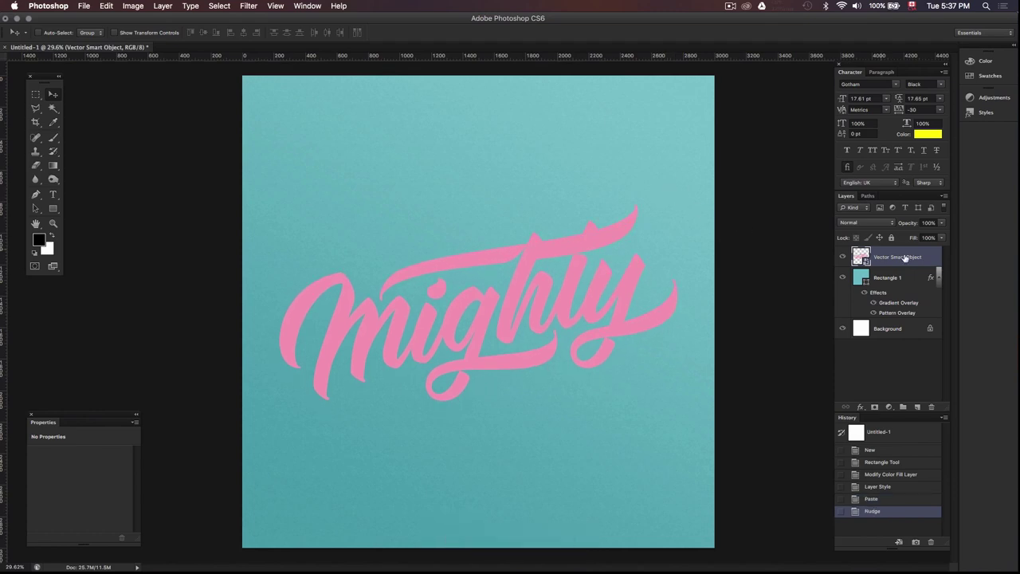
- Toggle the visibility of the logo layer and the Rectangle 1 layer off and on to check each one
left_click(842, 257)
left_click(842, 257)
left_click(843, 279)
left_click(843, 279)
left_click(843, 279)
left_click(843, 279)
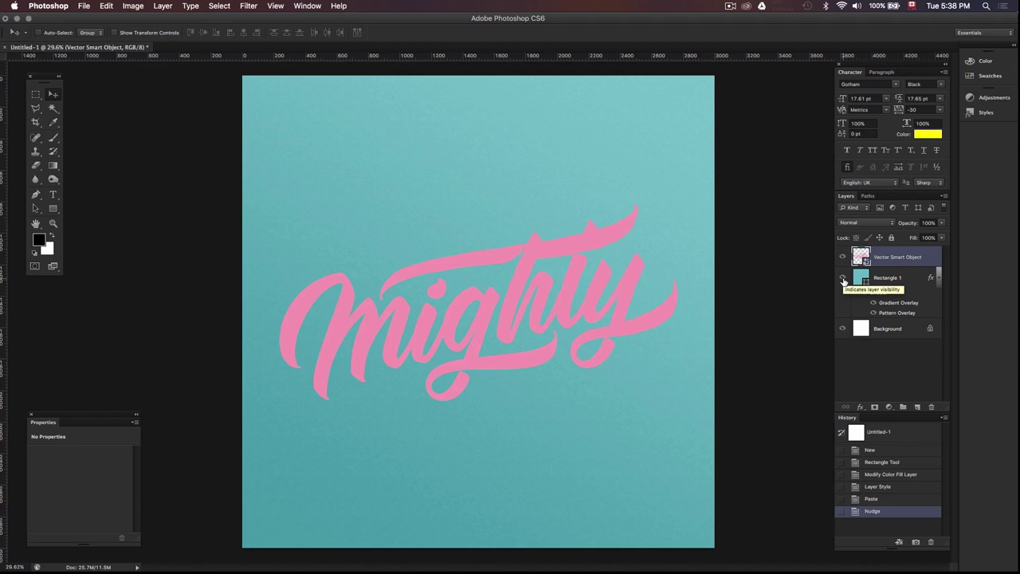
- Group the Rectangle 1 layer and name the group BG
left_click(884, 278)
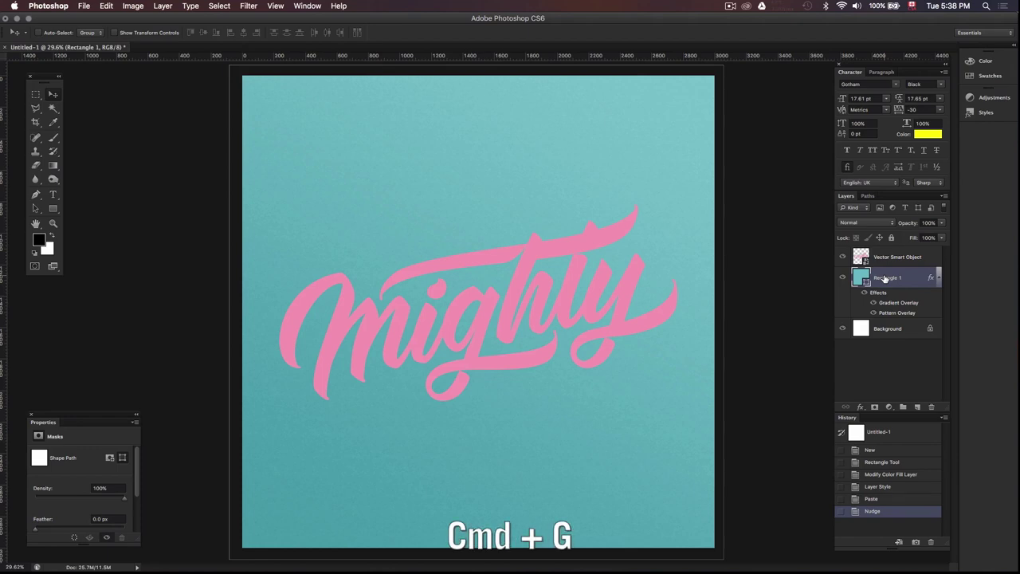
key("cmd+g")
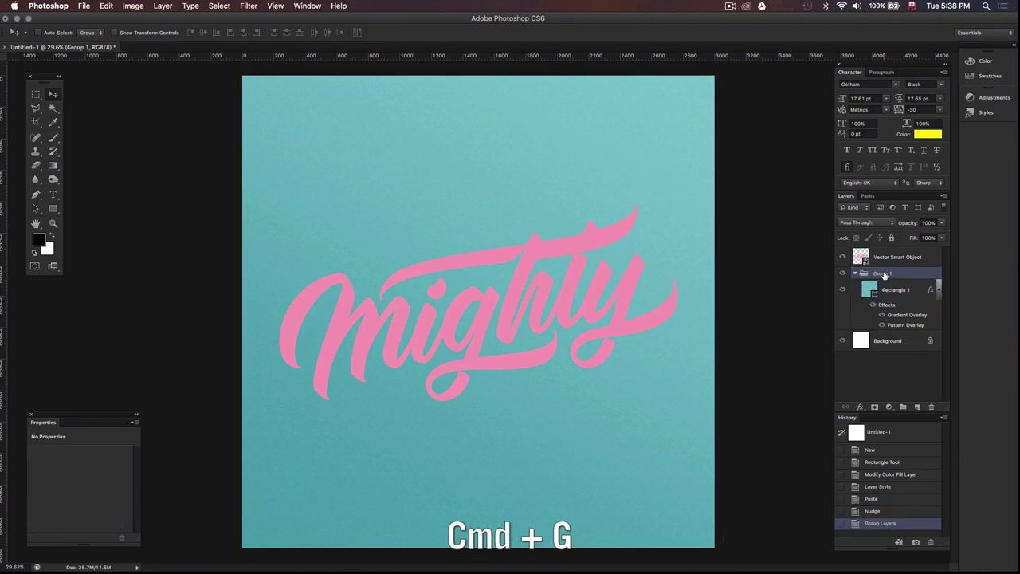
double_click(883, 273)
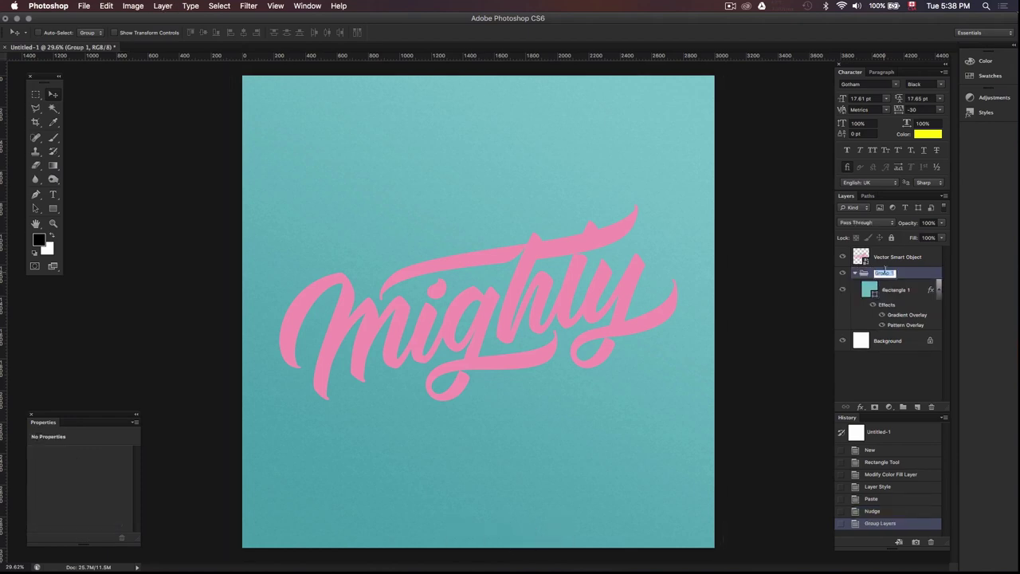
type("BG")
key("Return")
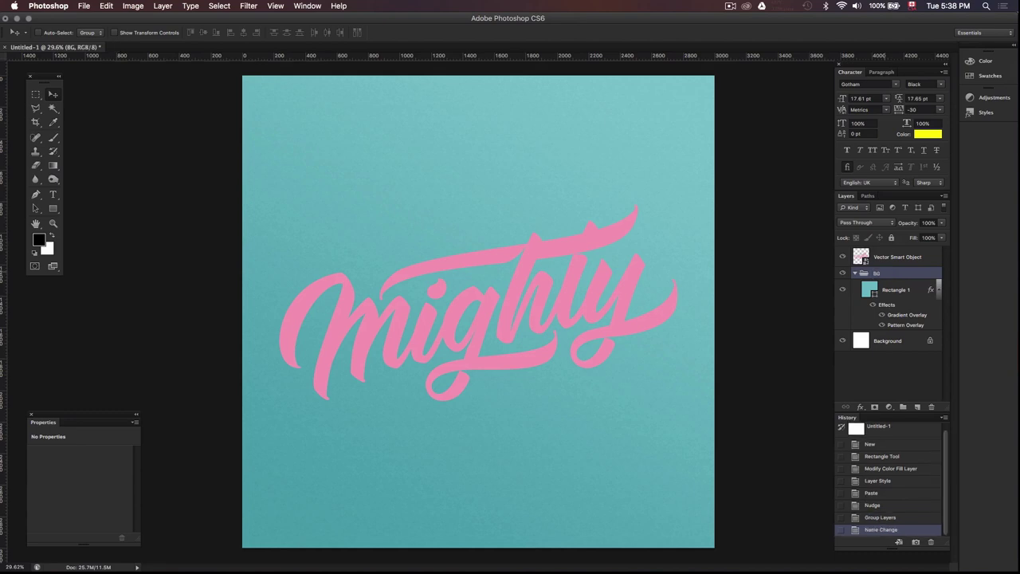
- Group the logo's Vector Smart Object layer and name the group Lettering
left_click(893, 258)
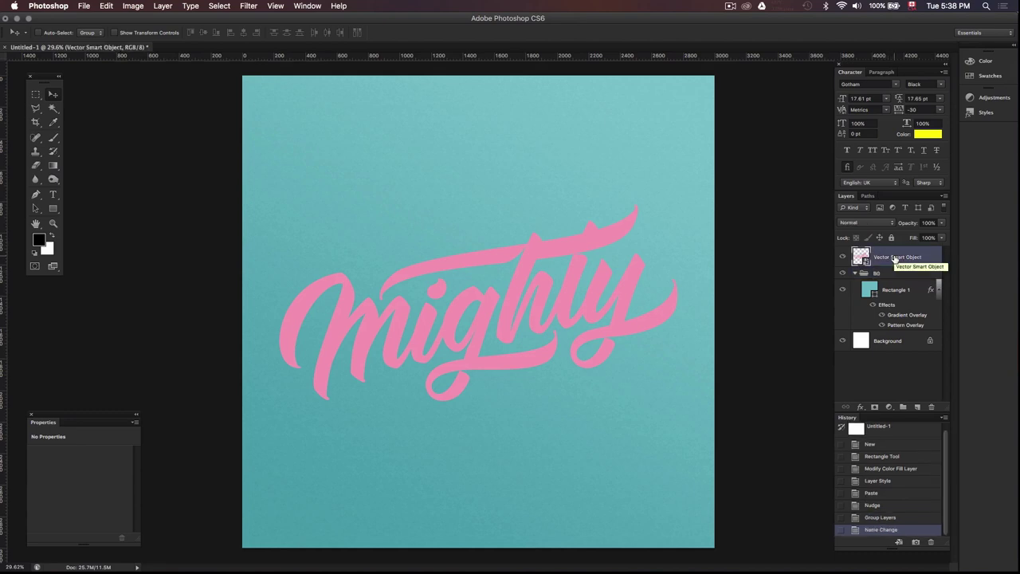
key("super+g")
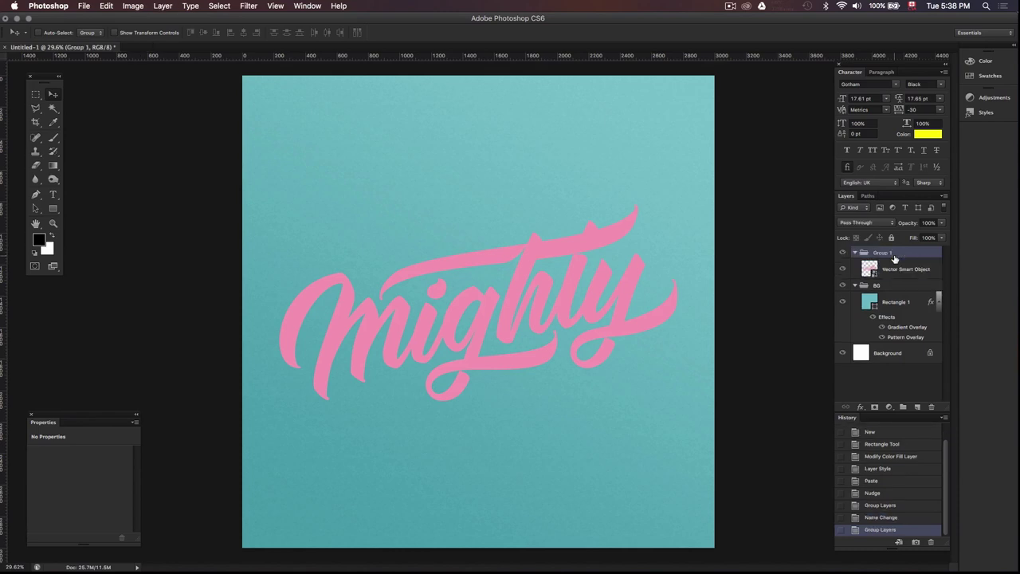
double_click(884, 252)
type("Lettering")
key("Return")
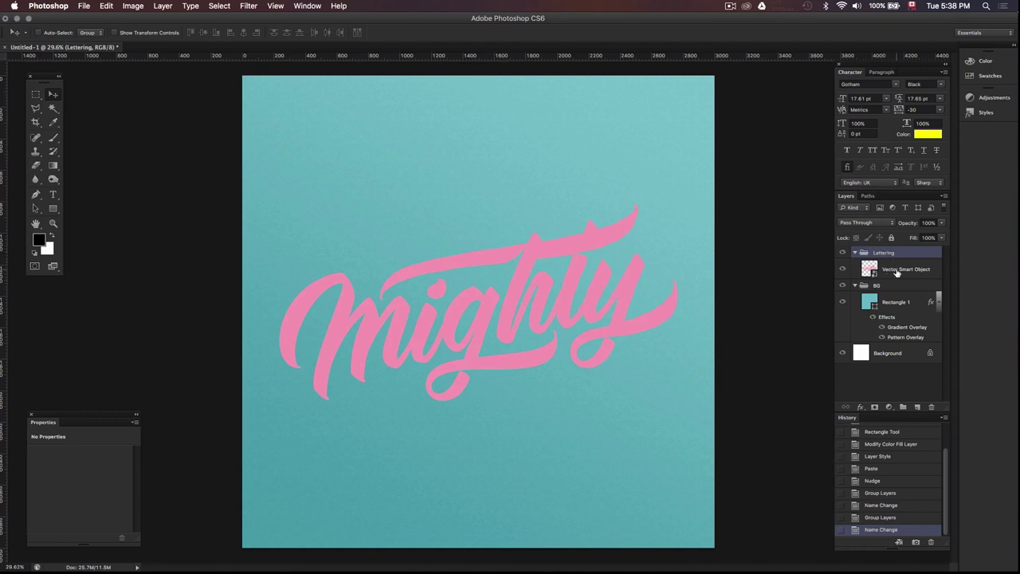
- Rename the Vector Smart Object layer inside the group as Lettering
double_click(886, 269)
type("Lettering")
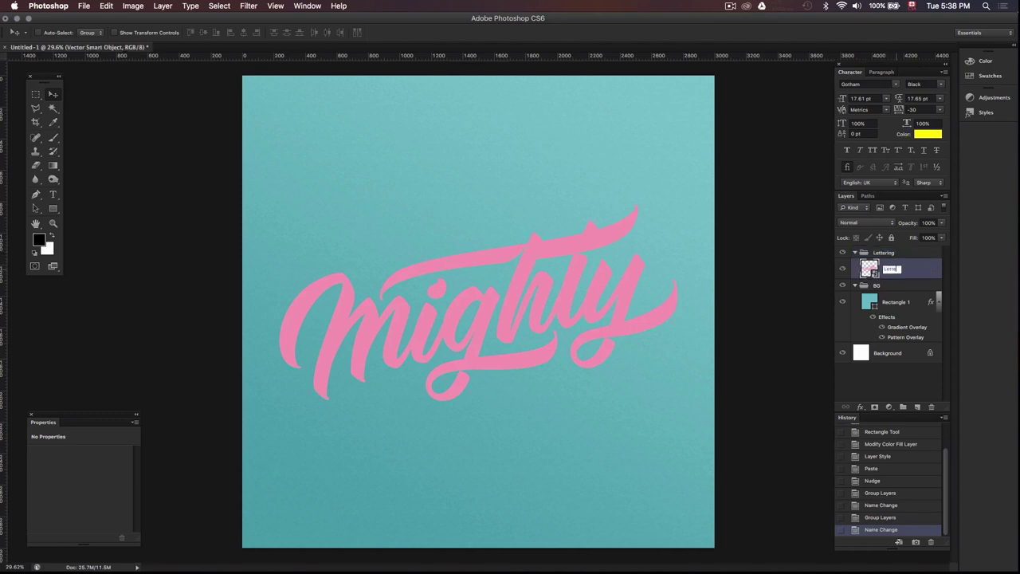
key("Return")
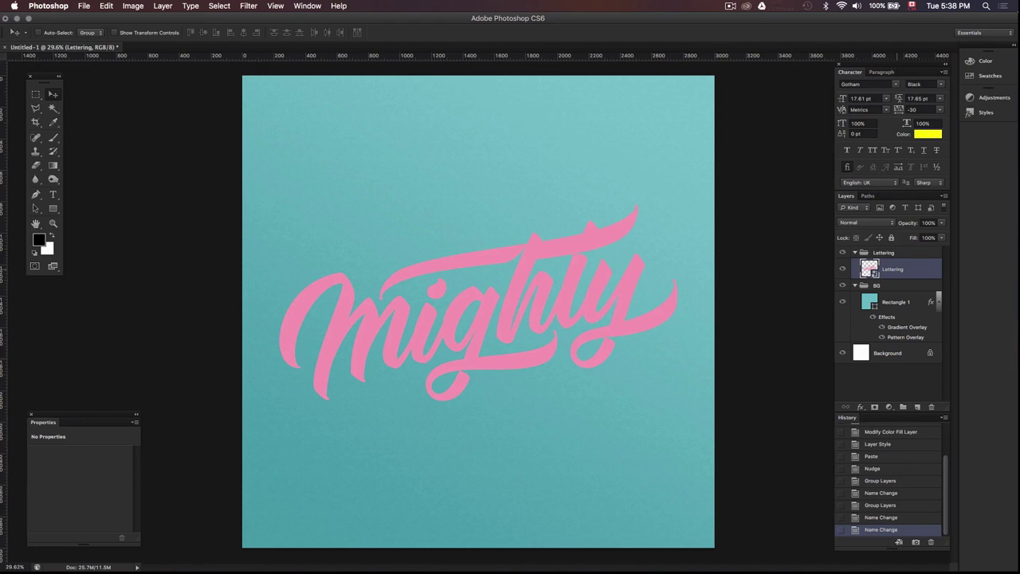
- Add a Bevel & Emboss effect to the Lettering layer with a size of 250 px and 16 px of softening
left_click(861, 408)
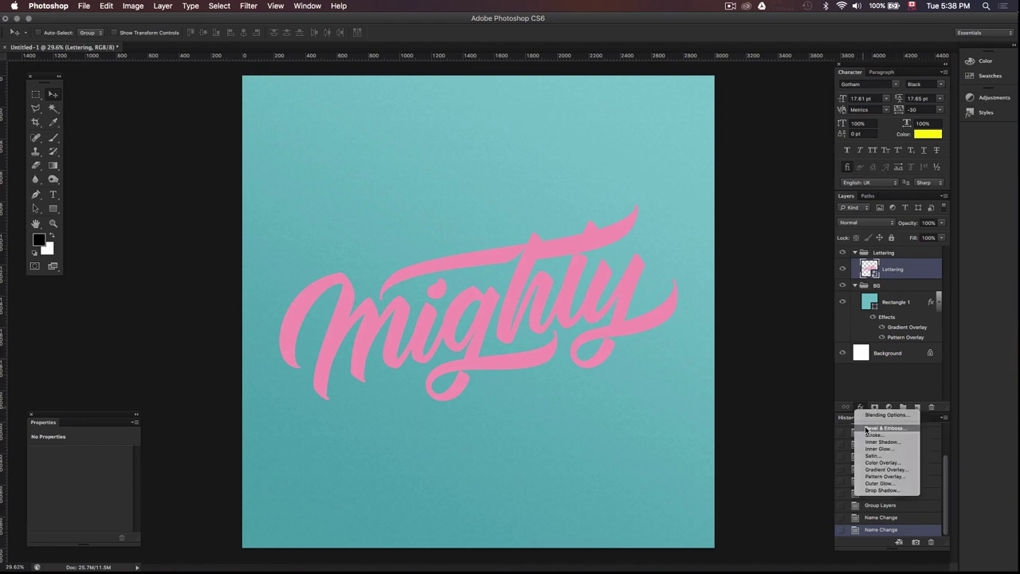
left_click(866, 430)
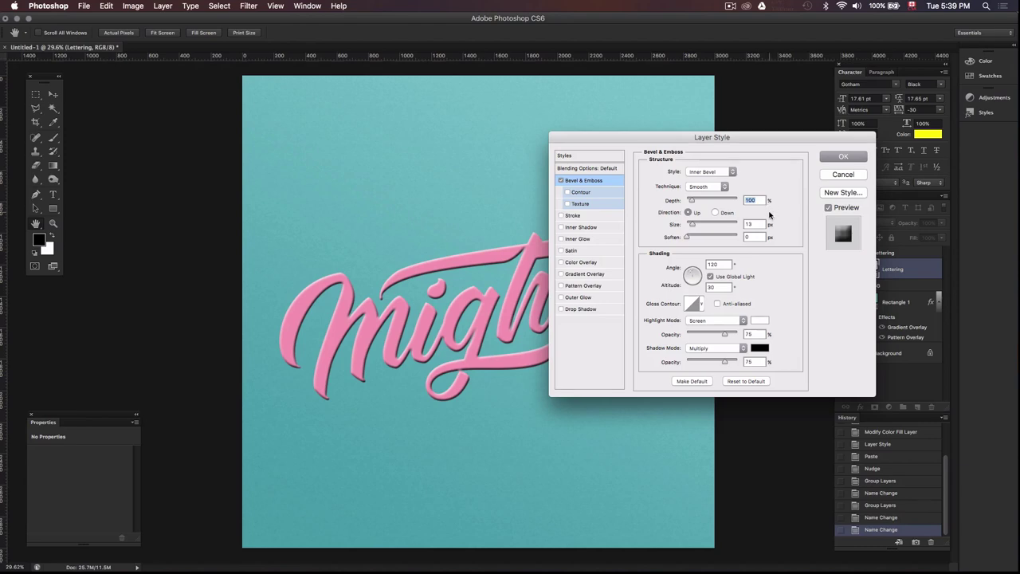
left_click_drag(760, 224, 747, 224)
type("250")
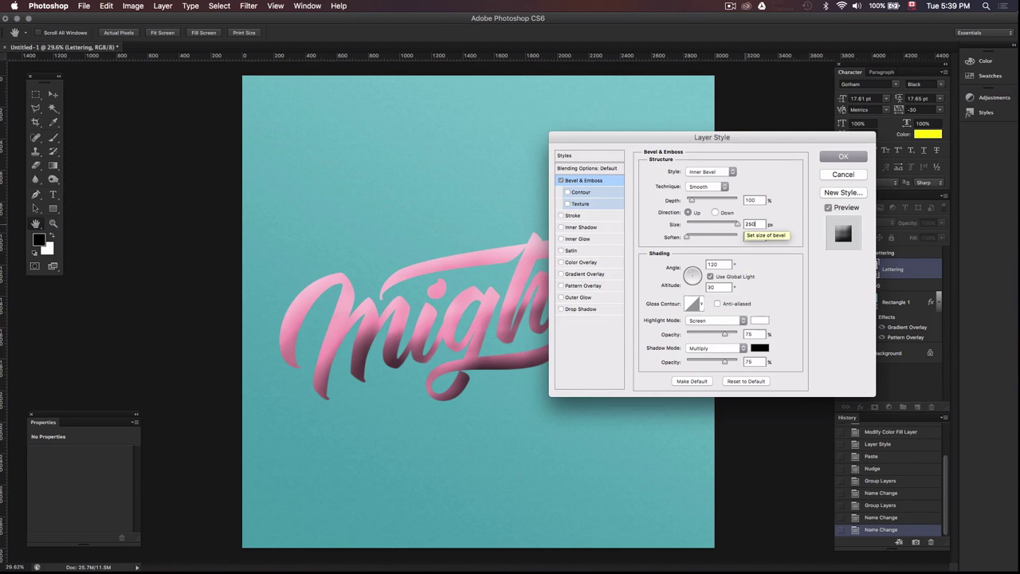
key("Tab")
type("16")
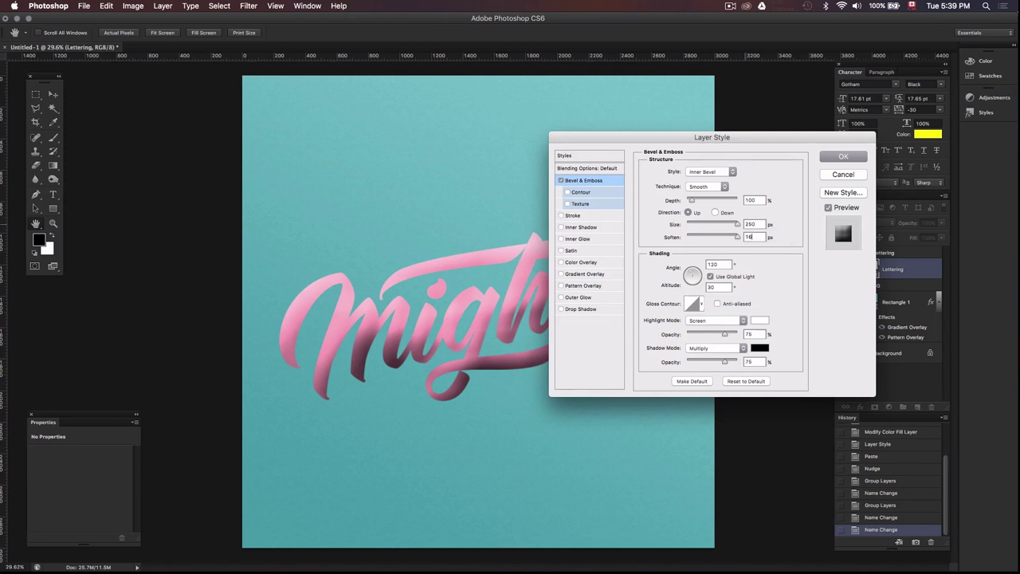
- Turn off Use Global Light for the bevel and set its shading angle to -145°
left_click(711, 277)
type("-145")
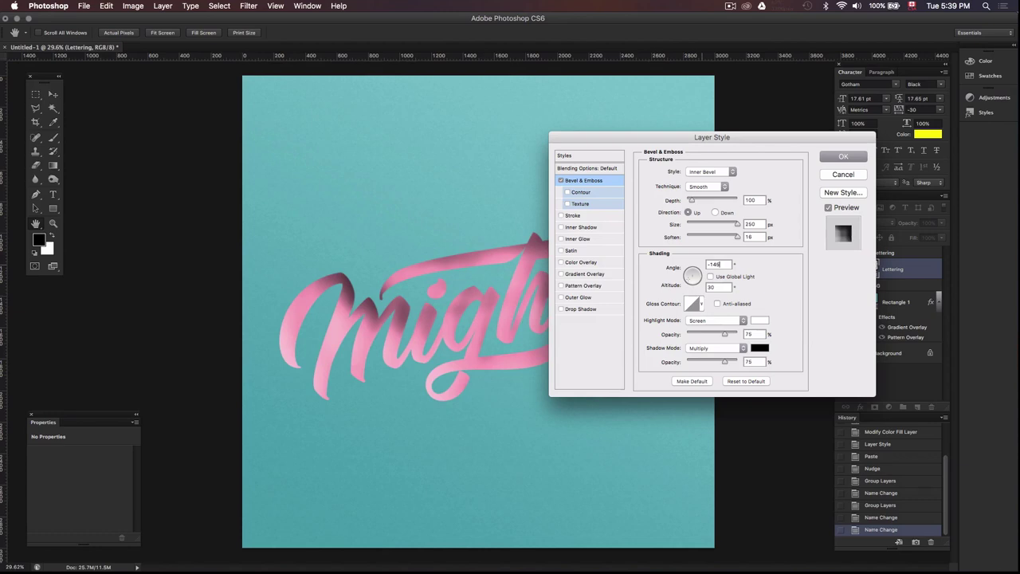
double_click(716, 287)
- Set the bevel's highlight mode to Overlay with 15% opacity
left_click(732, 319)
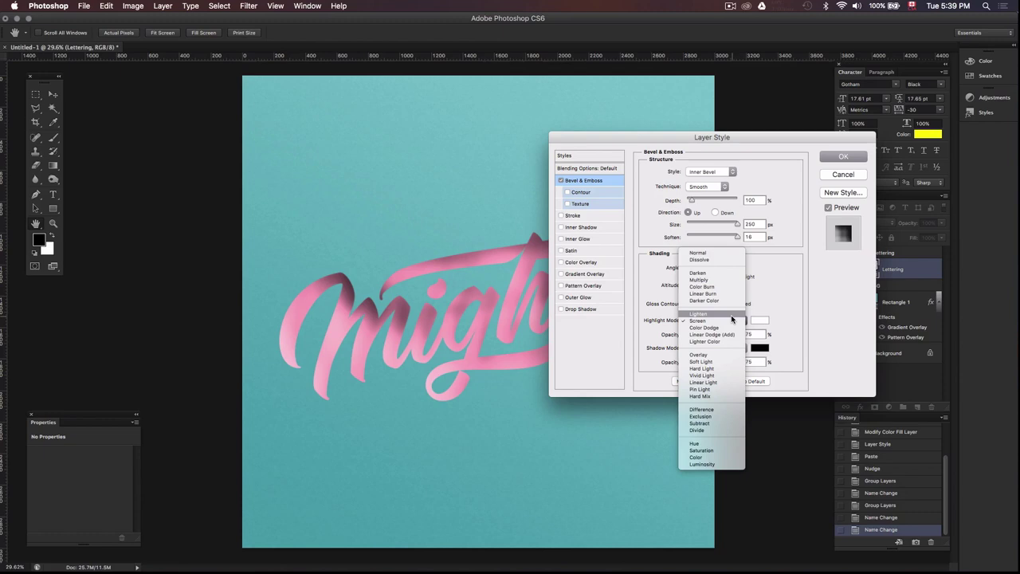
left_click(730, 354)
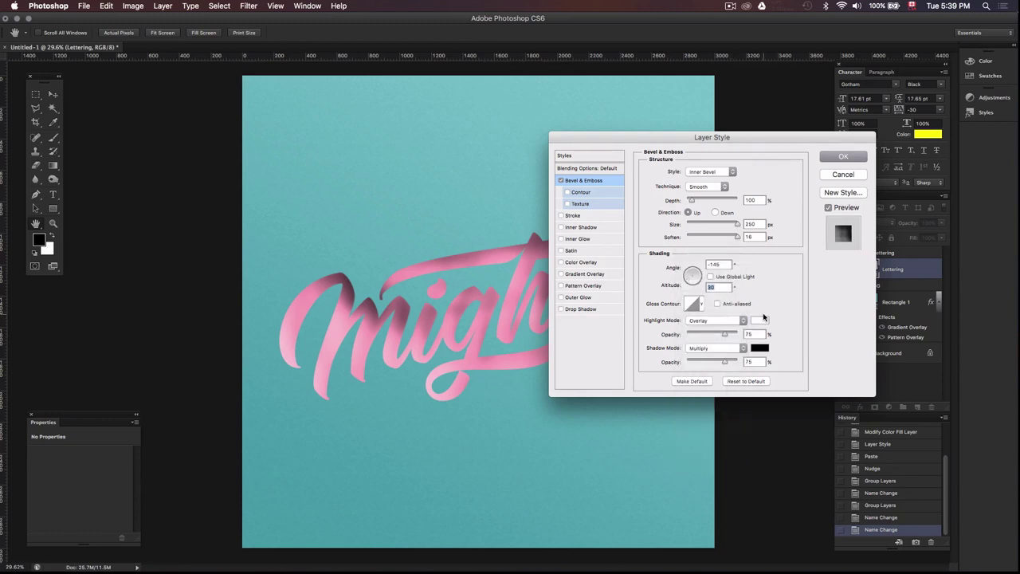
double_click(751, 334)
type("15")
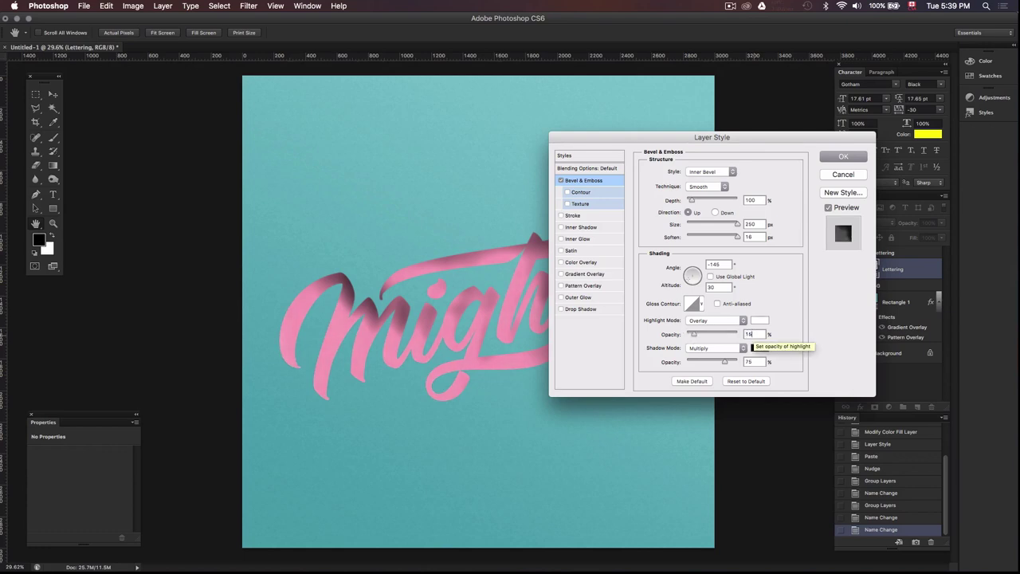
key("Tab")
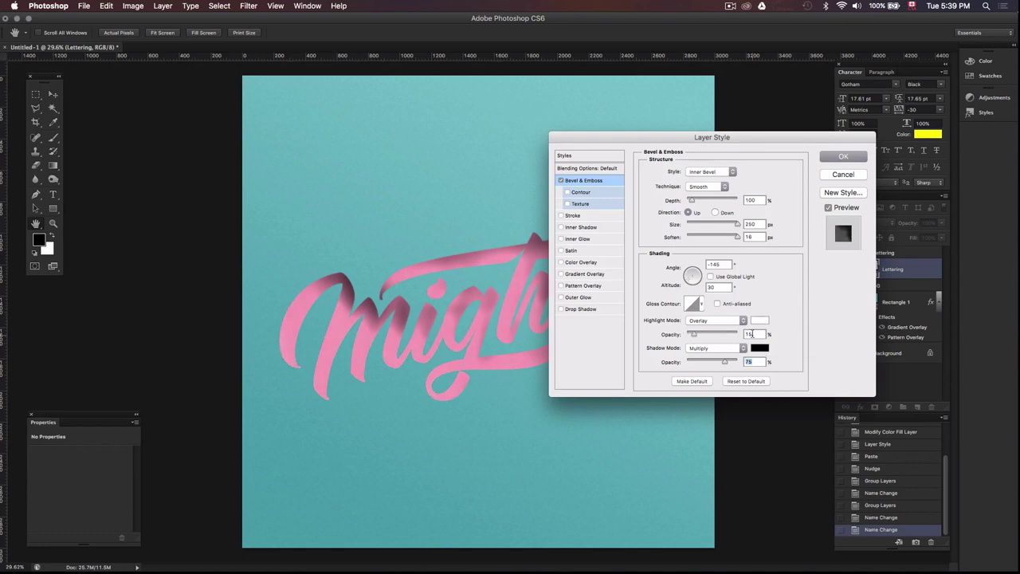
- Set the bevel's shadow mode to Linear Burn with the dark teal color #115860 and 10% opacity
left_click(730, 349)
left_click(730, 363)
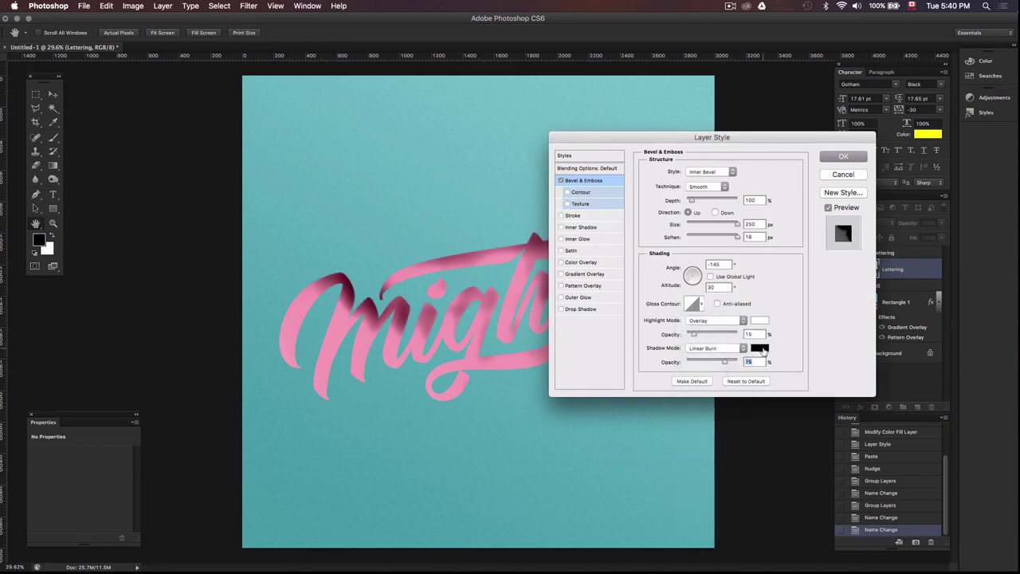
left_click(759, 348)
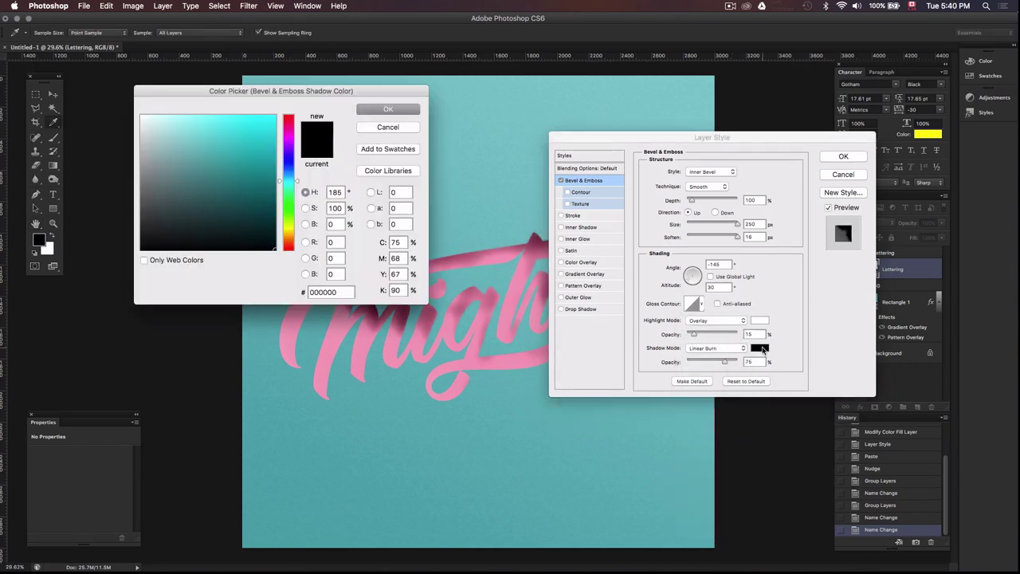
left_click(515, 435)
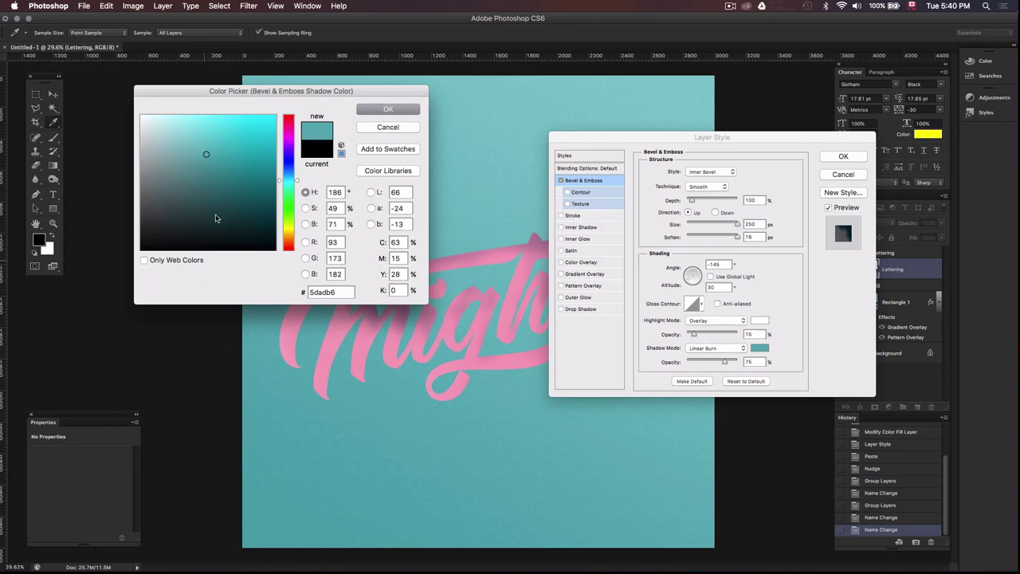
left_click_drag(242, 191, 251, 199)
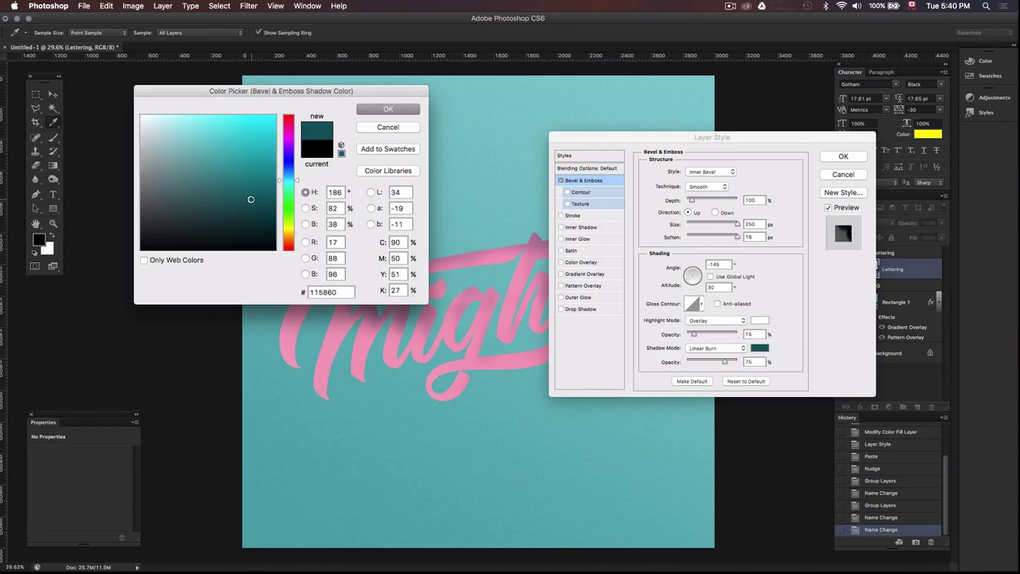
left_click(384, 112)
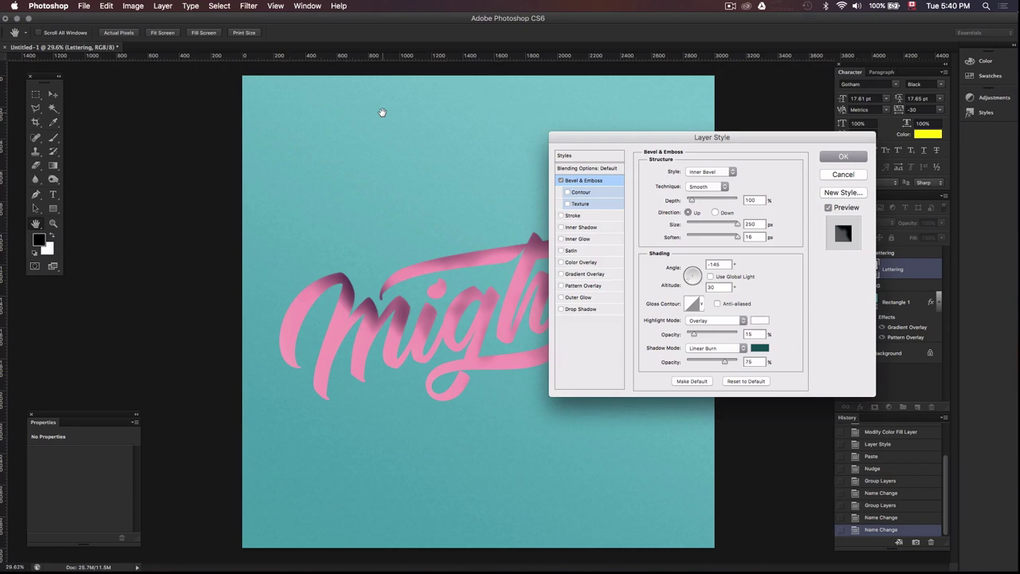
double_click(749, 361)
type("10")
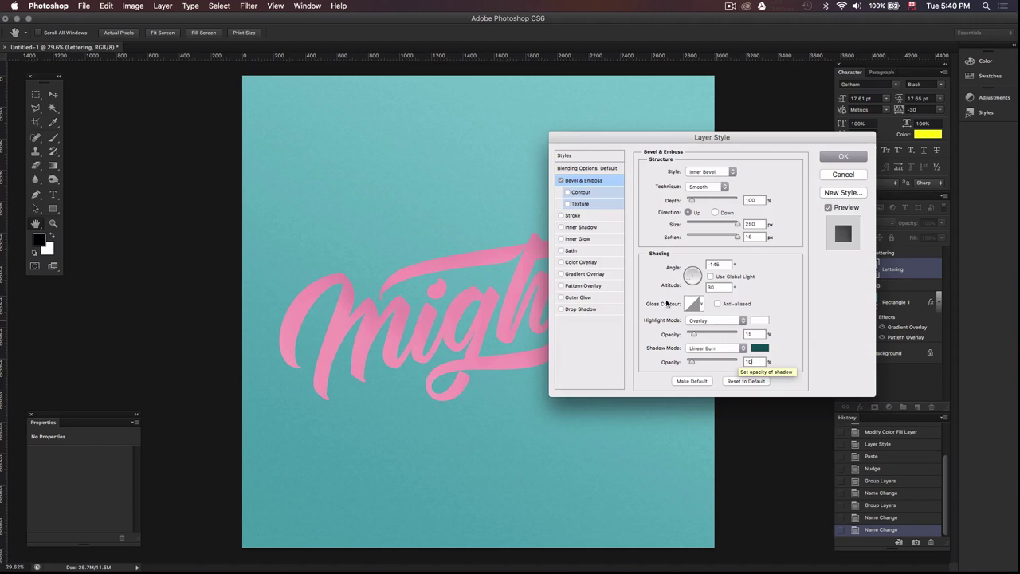
- Add an Inner Shadow to the lettering with Normal blending, white color #ffffff and 20% opacity
left_click(602, 228)
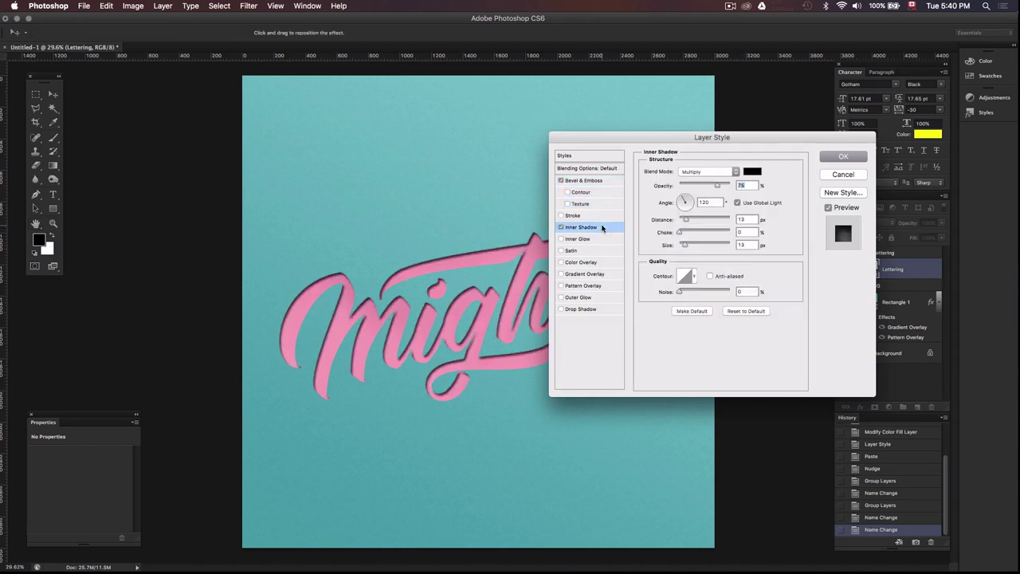
left_click(727, 177)
left_click(724, 146)
left_click(752, 173)
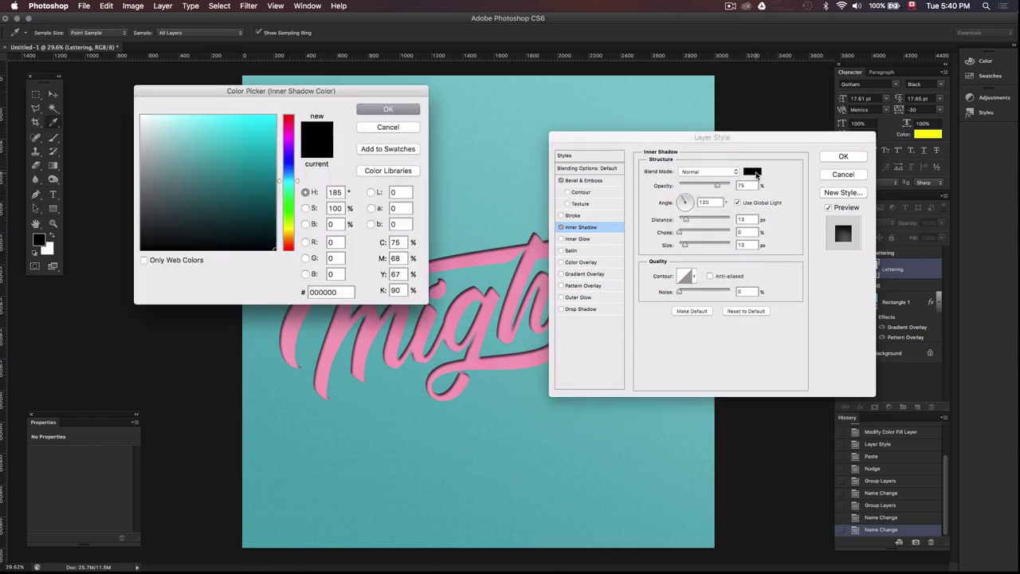
left_click_drag(239, 193, 140, 115)
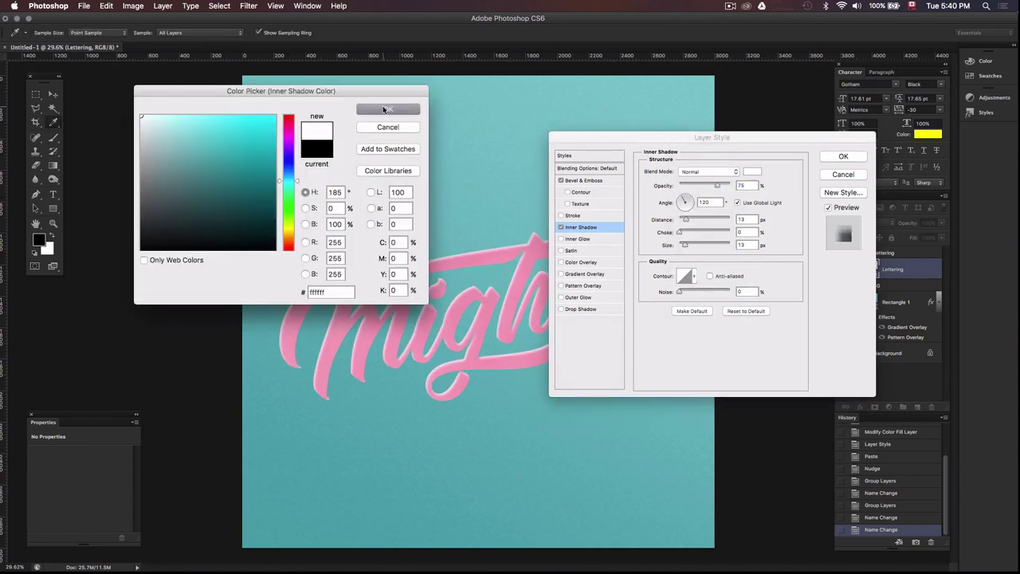
left_click(387, 110)
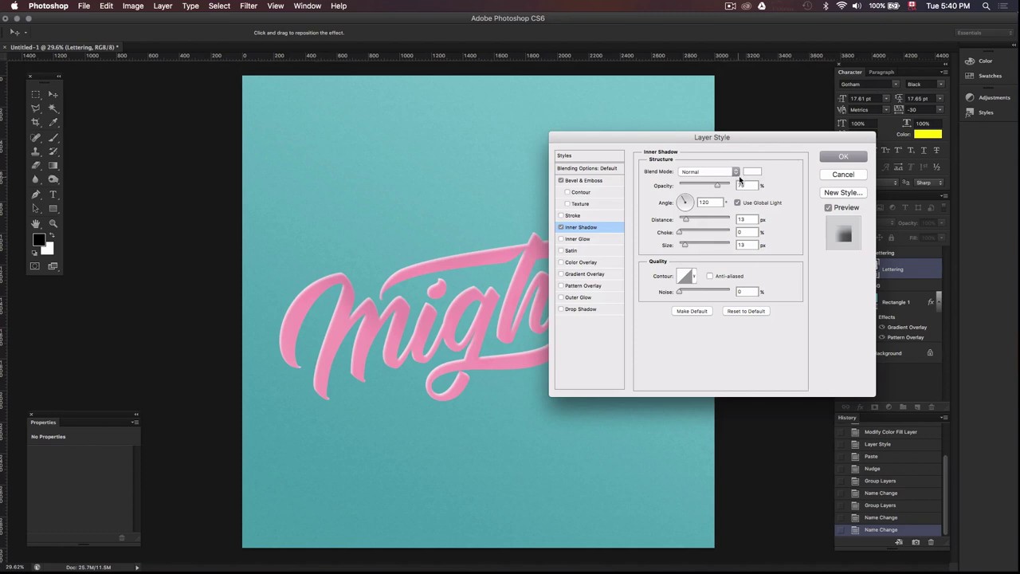
double_click(741, 185)
type("20")
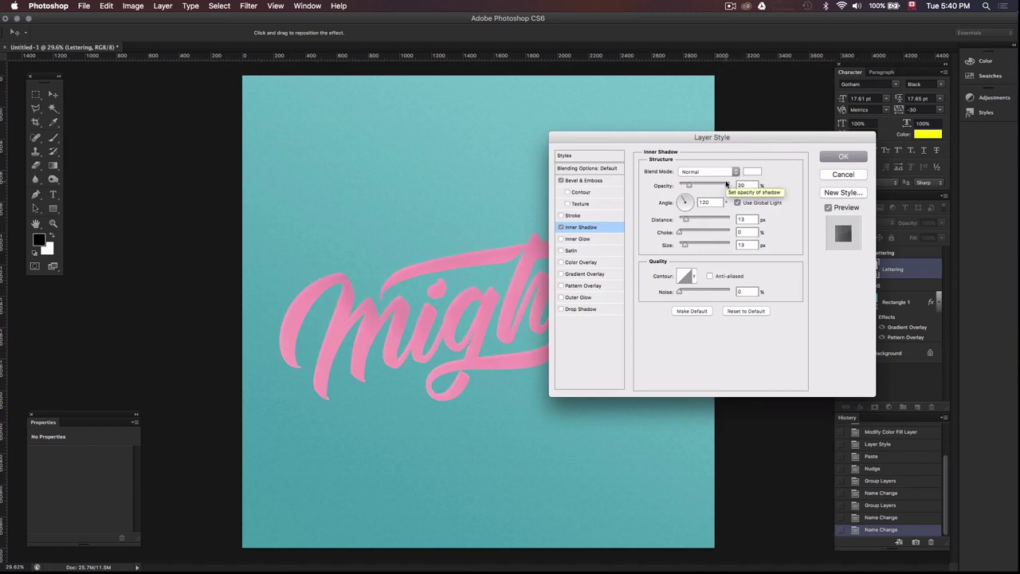
- Turn off Use Global Light for the inner shadow and set its angle to -145°
left_click(737, 203)
key("BackSpace")
type("-145")
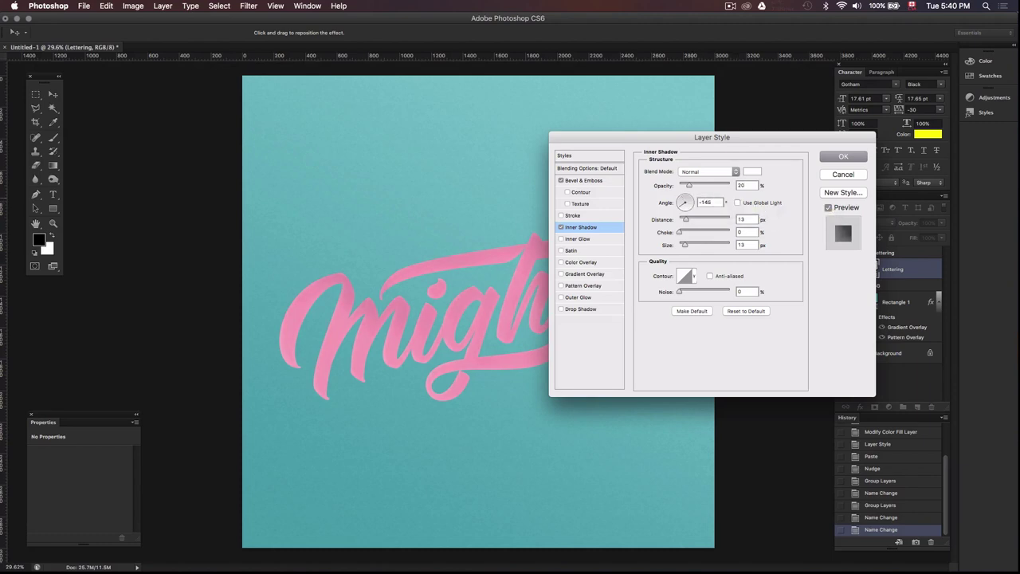
- Set the inner shadow's distance and size to 1 px each and its noise to 5%
left_click_drag(747, 218, 733, 246)
type("11")
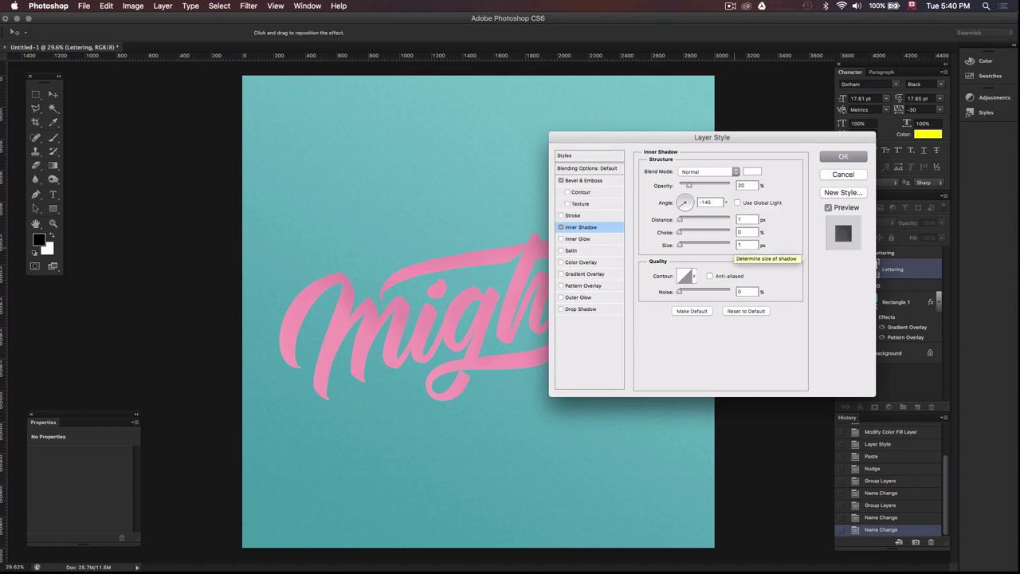
left_click_drag(747, 291, 735, 295)
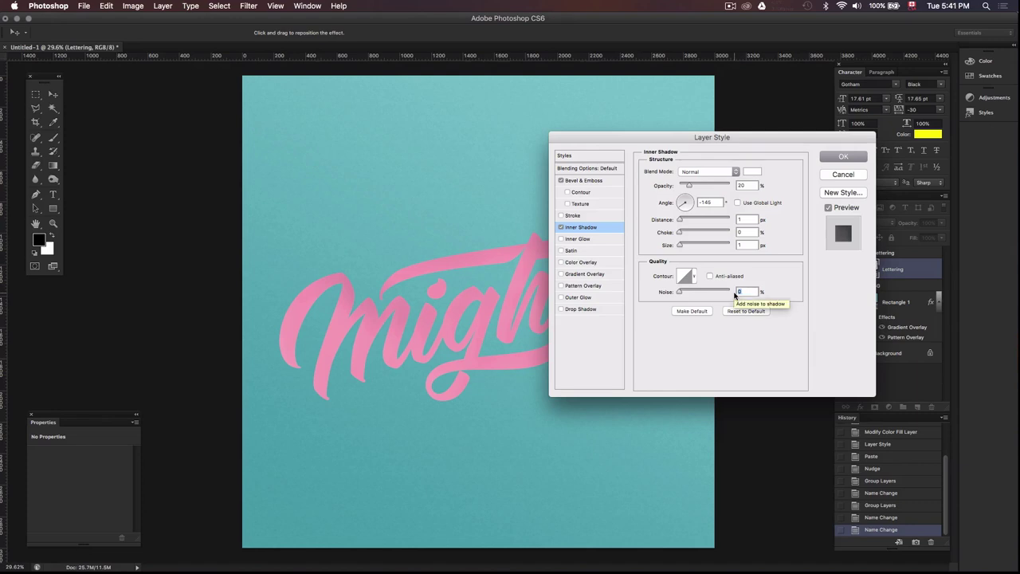
type("5")
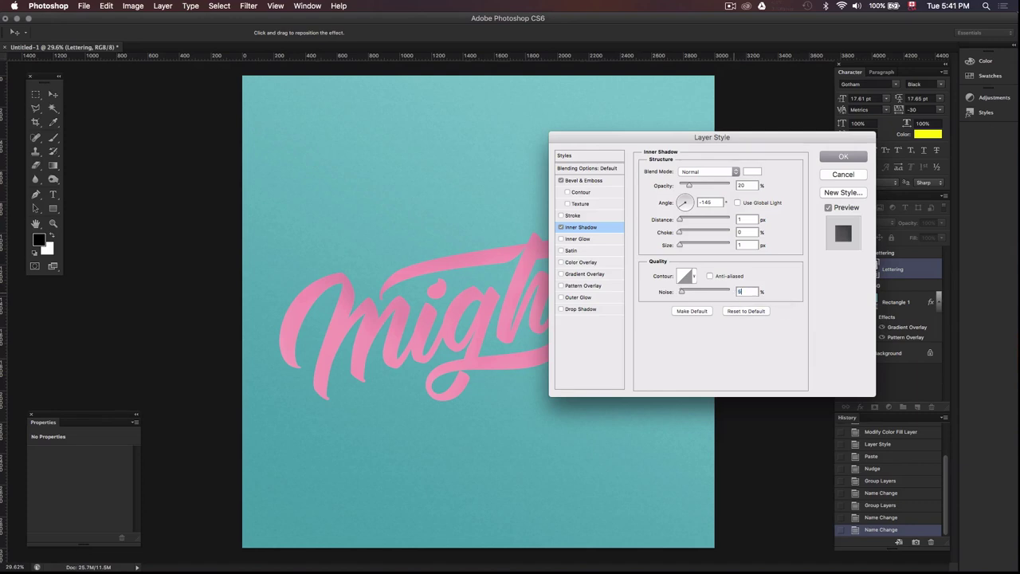
- Add a Pattern Overlay to the lettering using the last light paper-like pattern, with Linear Burn blending and 50% opacity
left_click(602, 286)
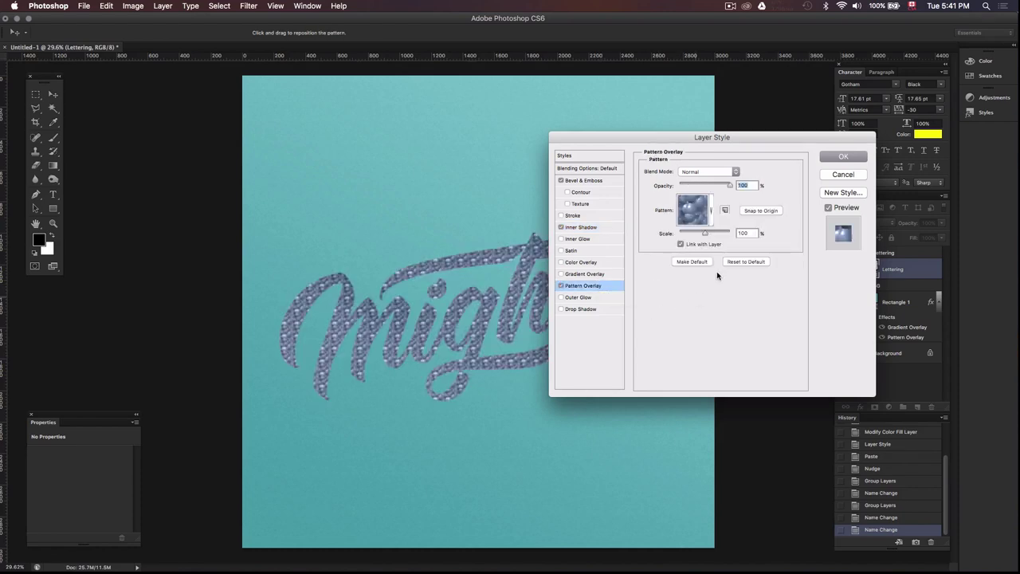
left_click(711, 212)
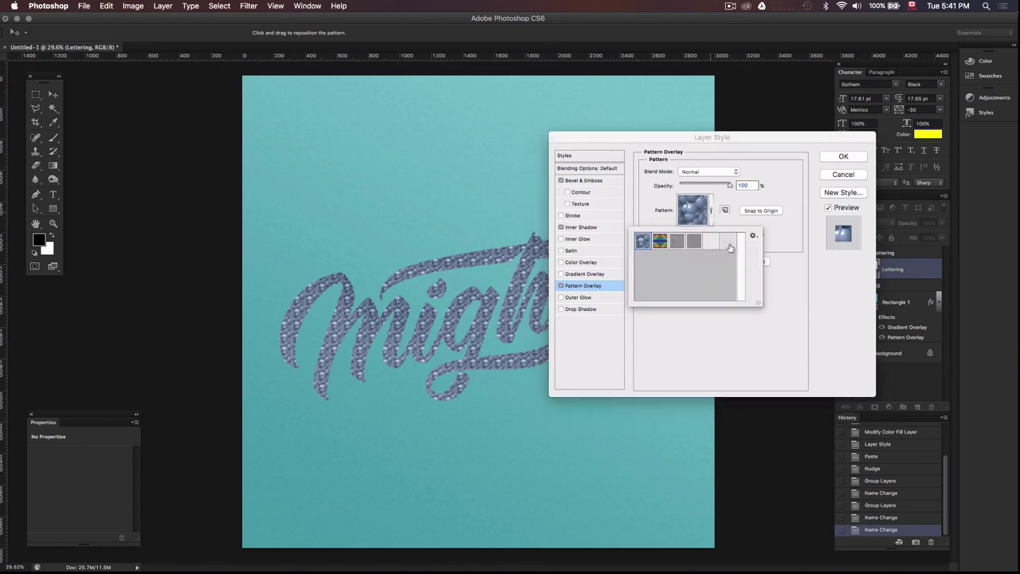
left_click(730, 243)
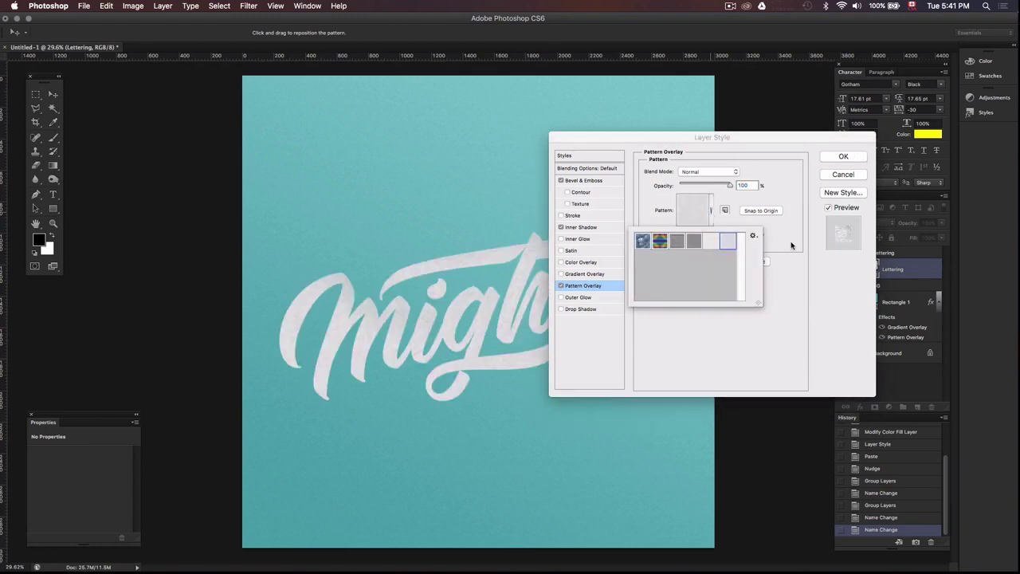
left_click(712, 171)
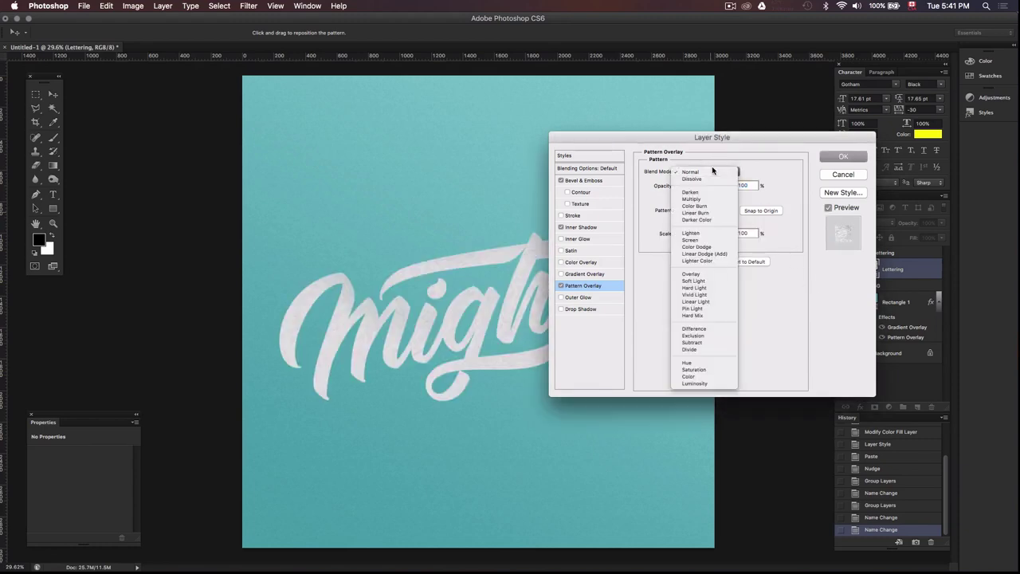
left_click(700, 212)
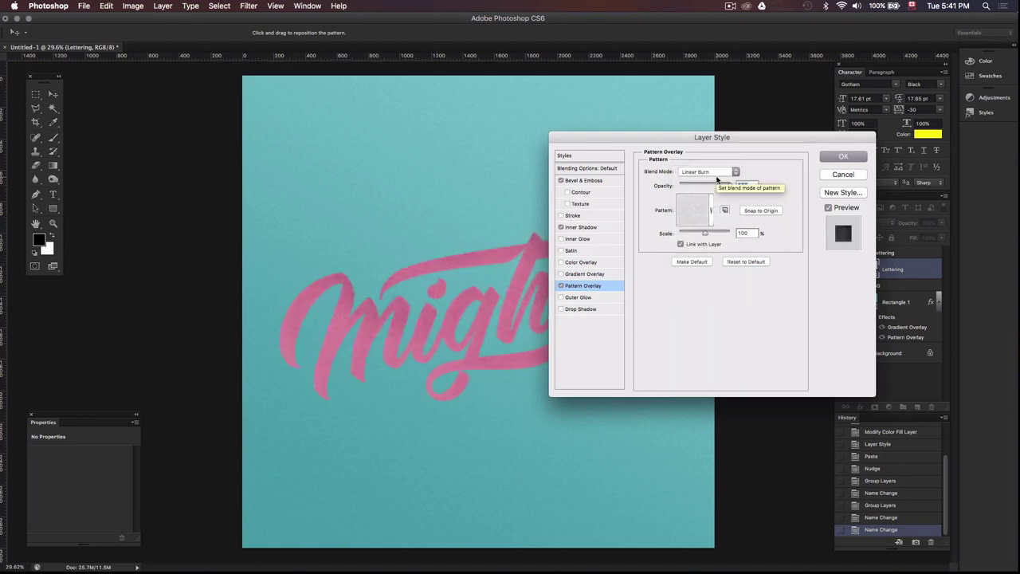
left_click(744, 185)
type("50")
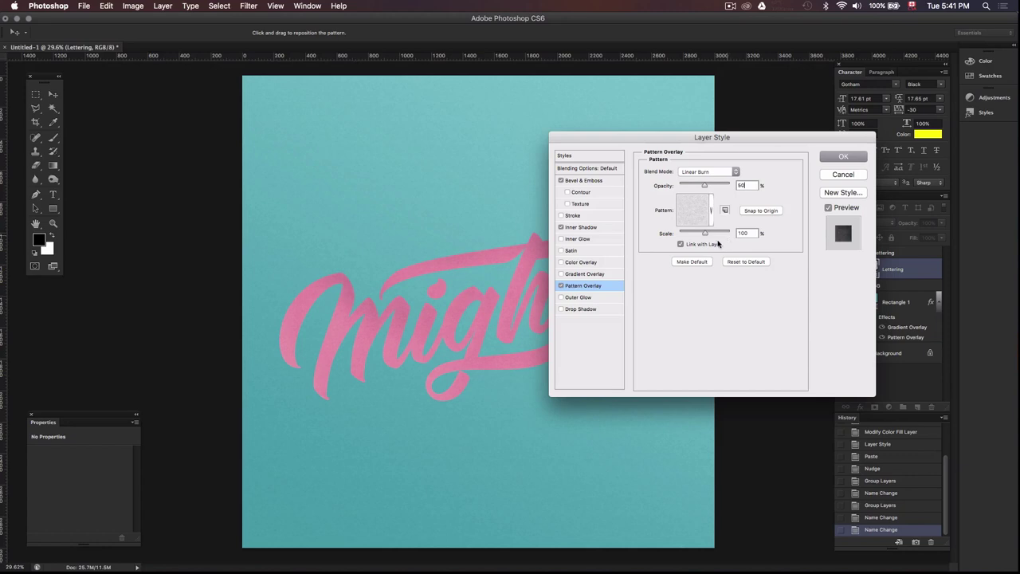
- Add a Drop Shadow to the lettering with Screen blending and white color #ffffff
left_click(589, 309)
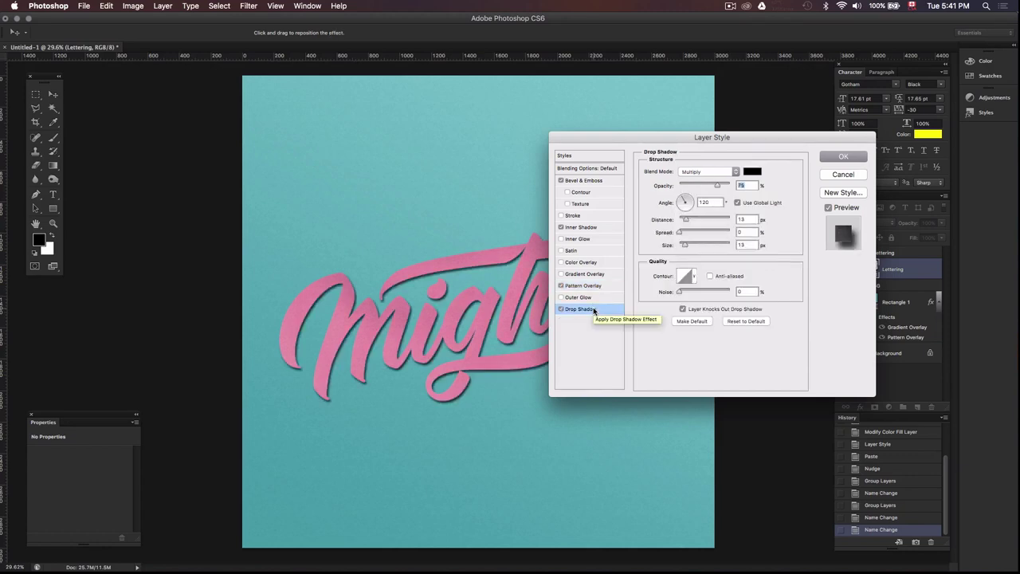
left_click(720, 171)
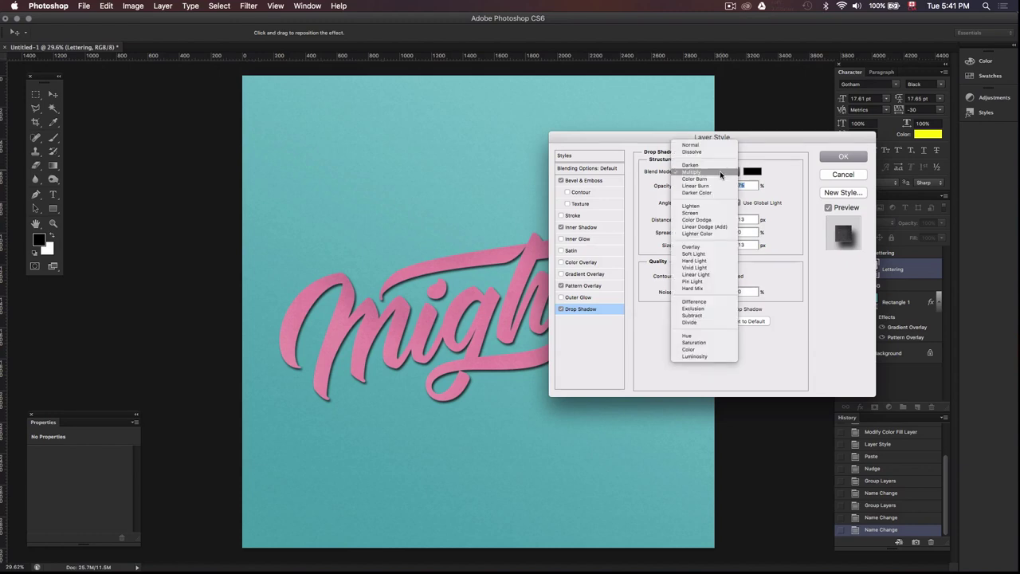
left_click(690, 213)
left_click(752, 171)
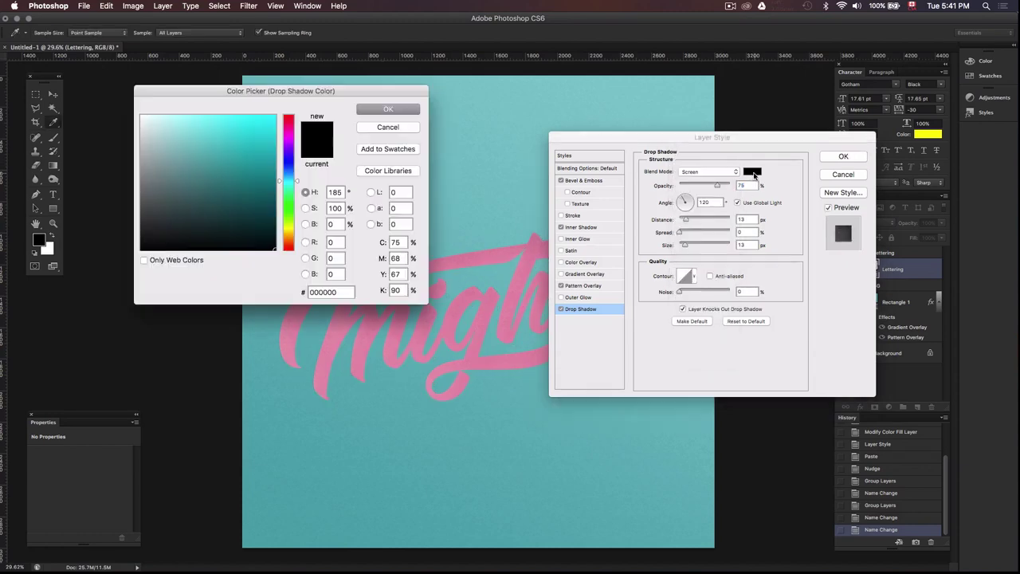
left_click_drag(221, 159, 141, 116)
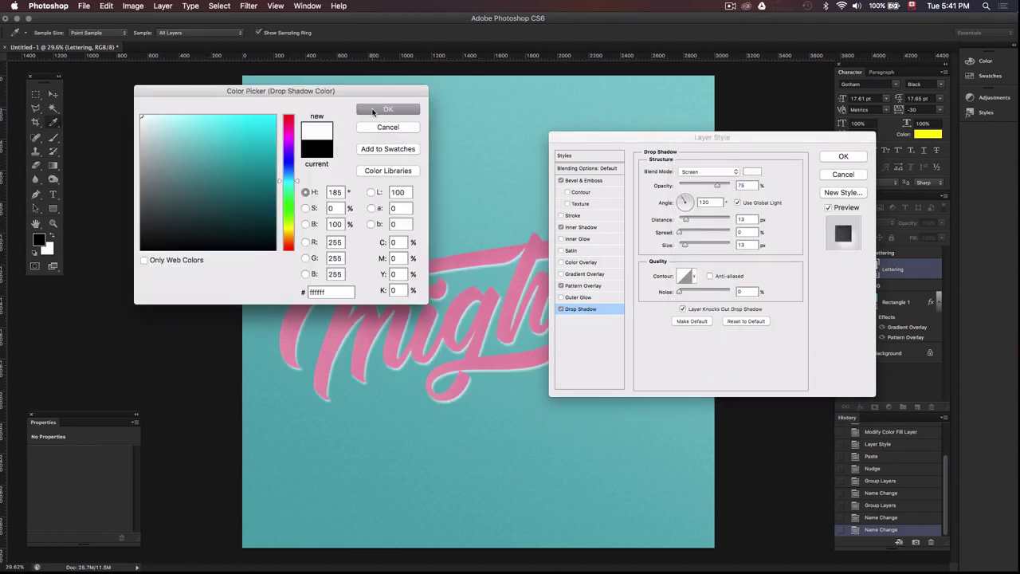
left_click(388, 109)
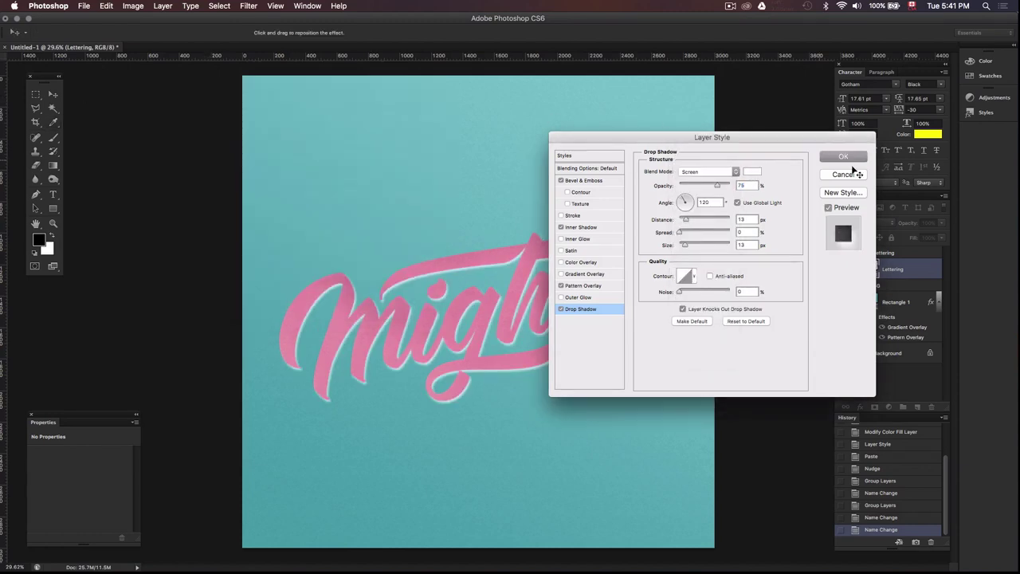
- Give the drop shadow its own -145° angle without global light, adjust its distance to 1 px and its size, and apply the layer style
left_click(737, 203)
type("5")
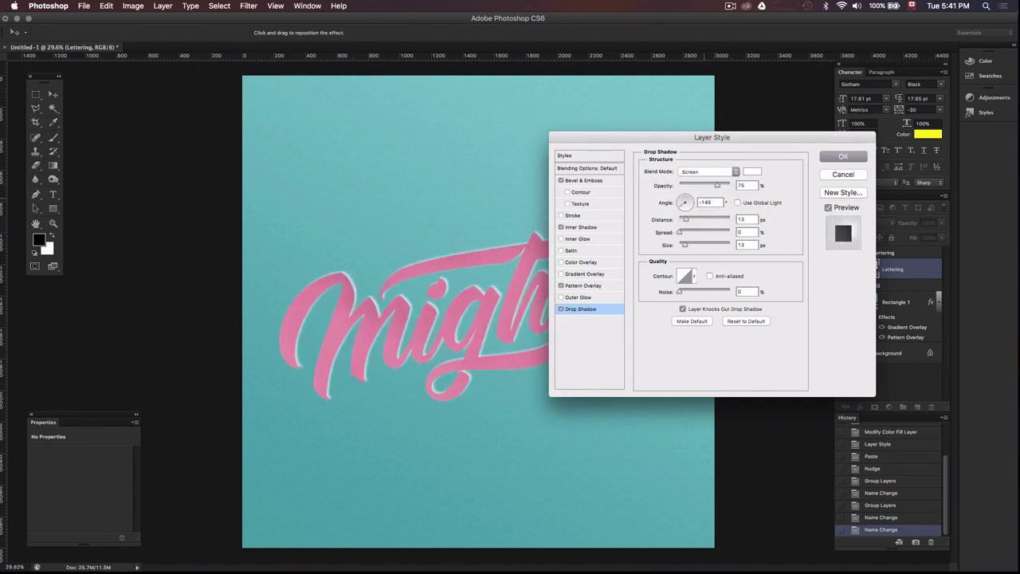
key("Tab")
type("1")
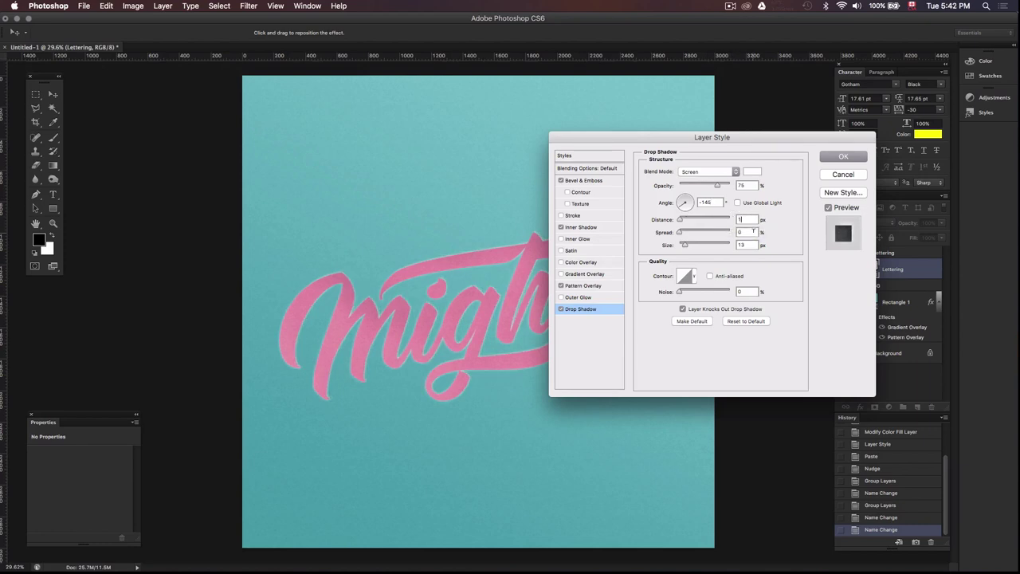
double_click(752, 245)
type("14")
type("5")
left_click(838, 156)
- Compare the lettering up close with its layer effects hidden and shown, leaving the effects enabled
scroll(610, 290, "up", 3)
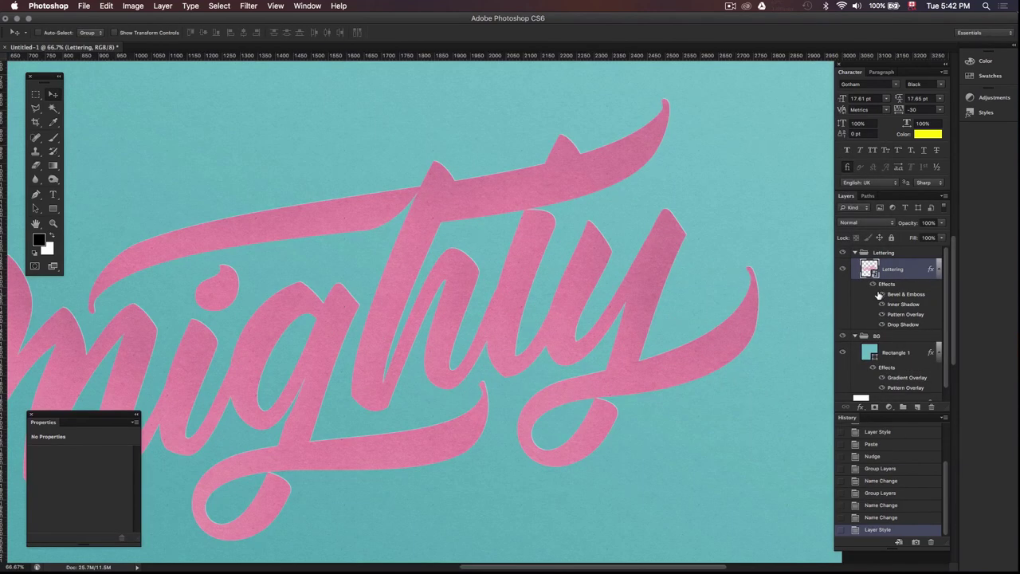
left_click(873, 285)
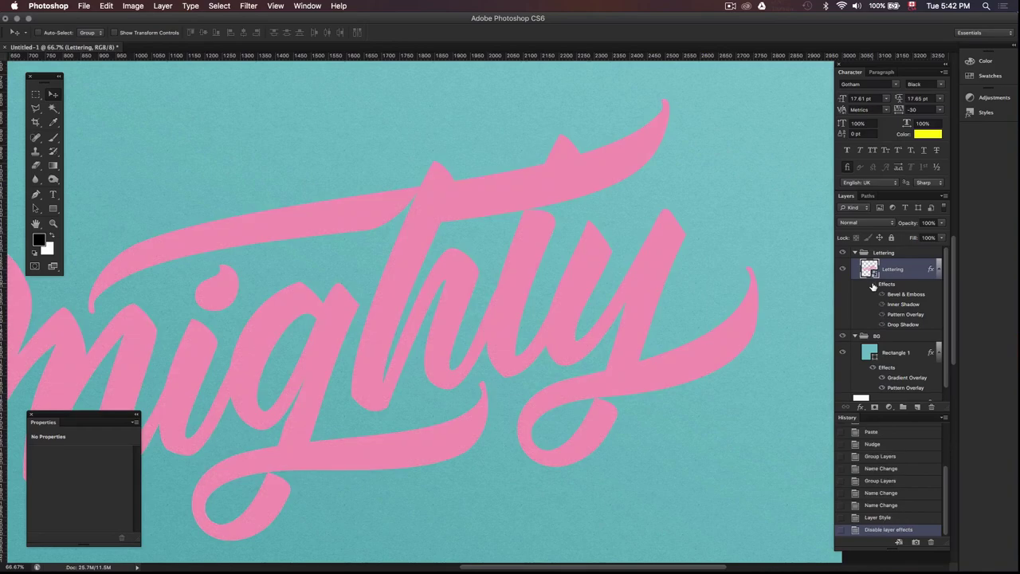
left_click(873, 284)
left_click(873, 284)
left_click(873, 285)
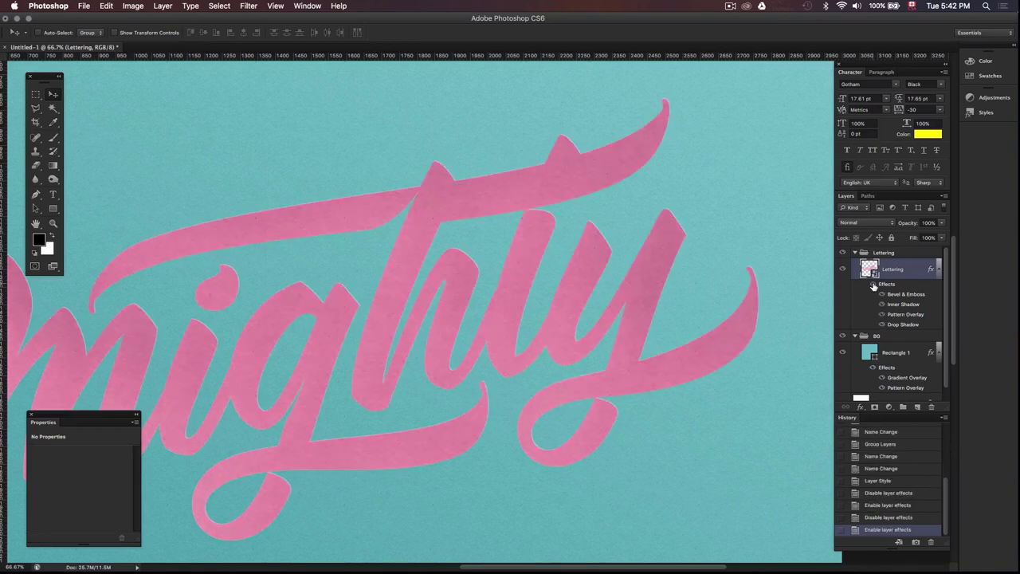
key("super+0")
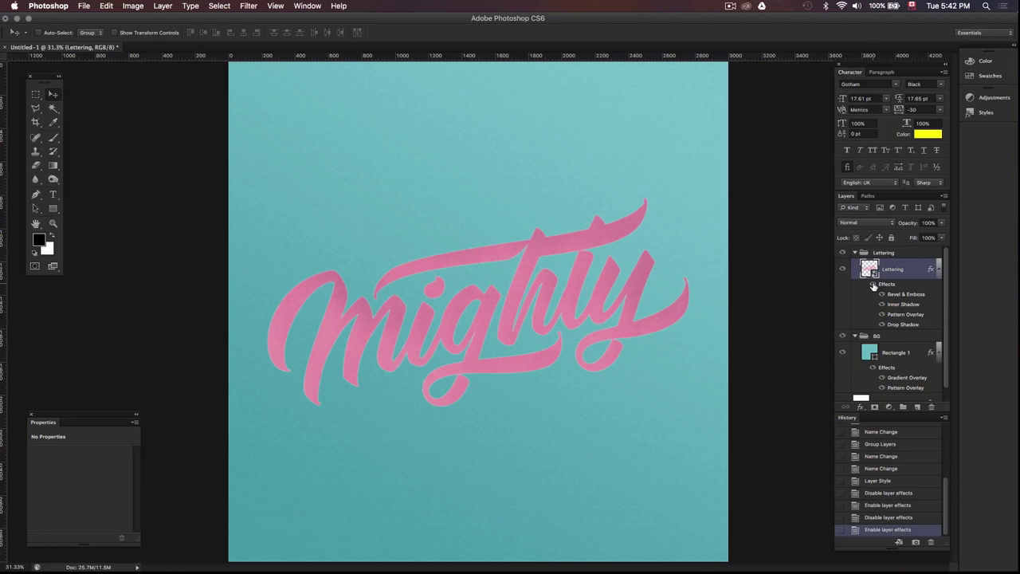
- Duplicate the Lettering layer above the original and remove all layer effects from the copy
scroll(701, 166, "up", 1, "alt")
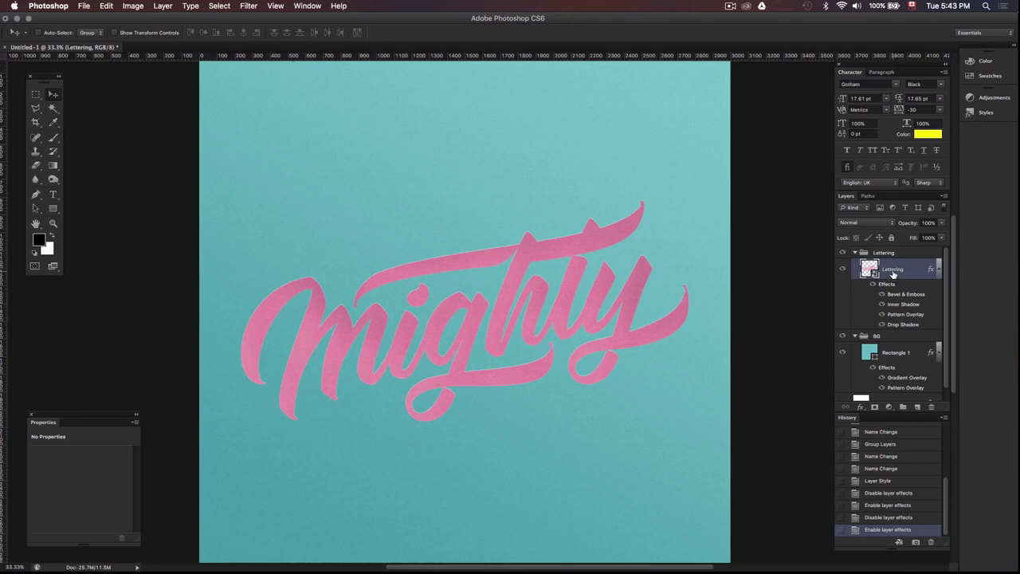
left_click_drag(893, 275, 894, 267)
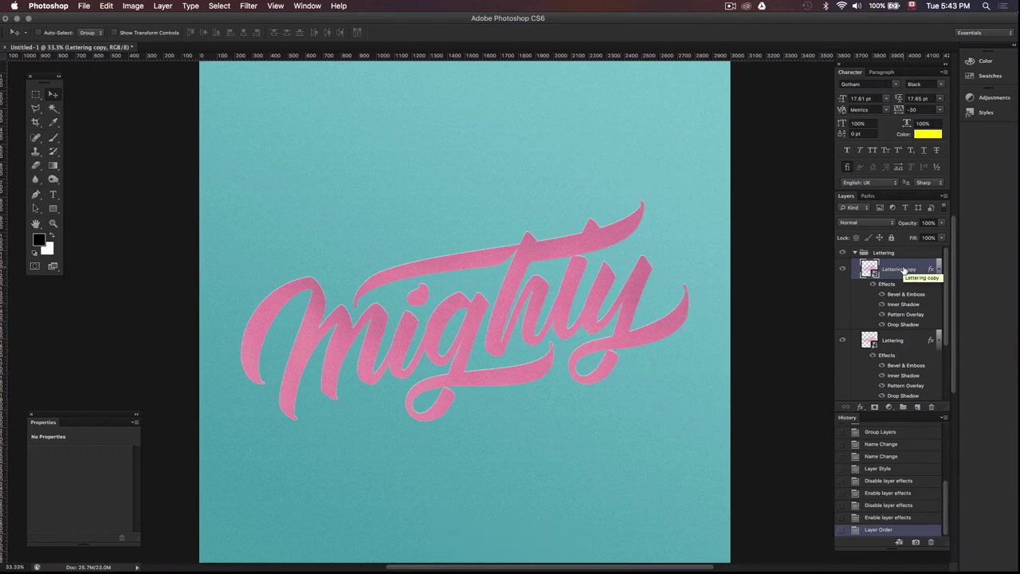
left_click_drag(890, 285, 930, 406)
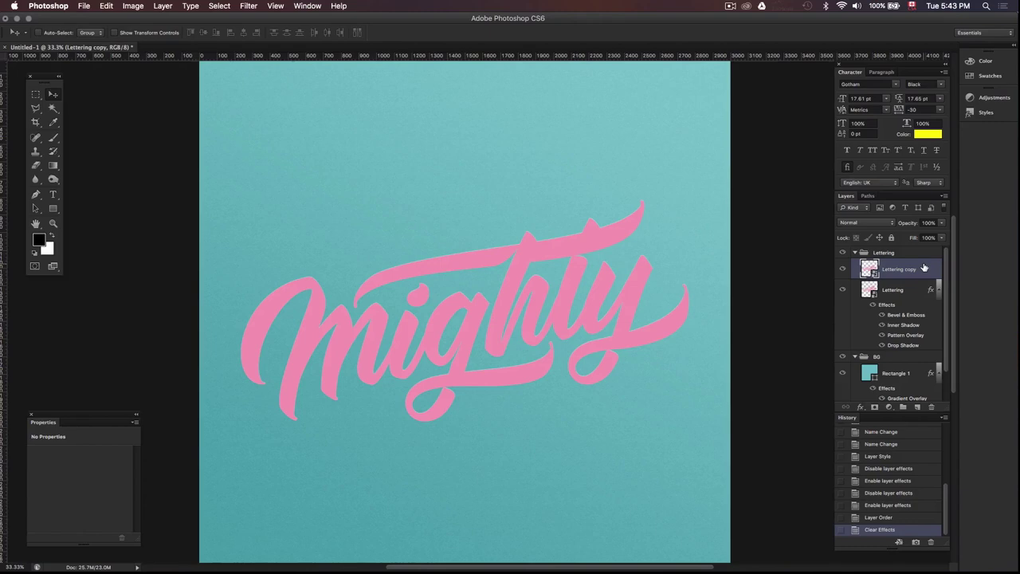
- Group the Lettering copy layer and name the group "text effects"
key("super+g")
double_click(888, 263)
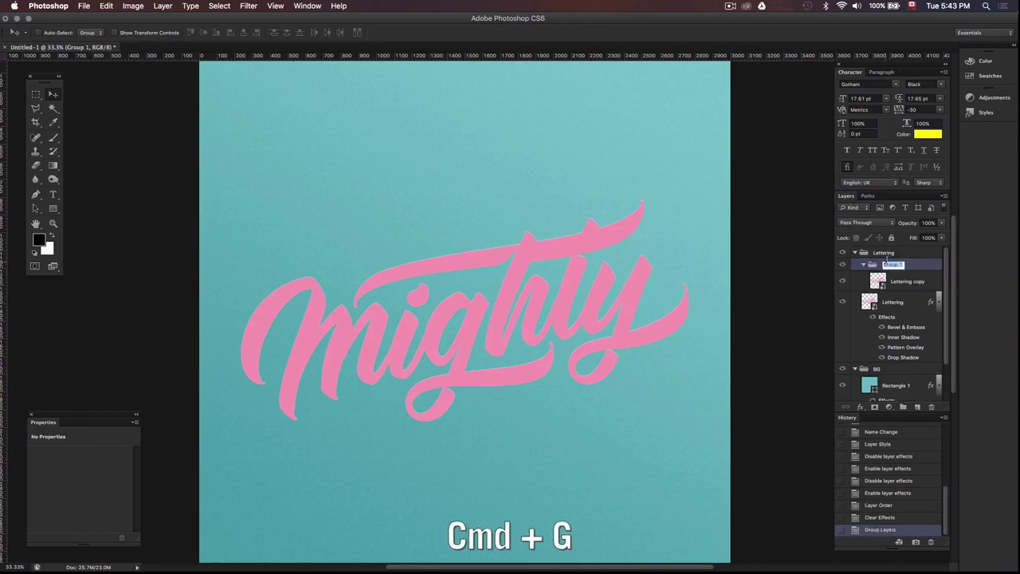
type("Te")
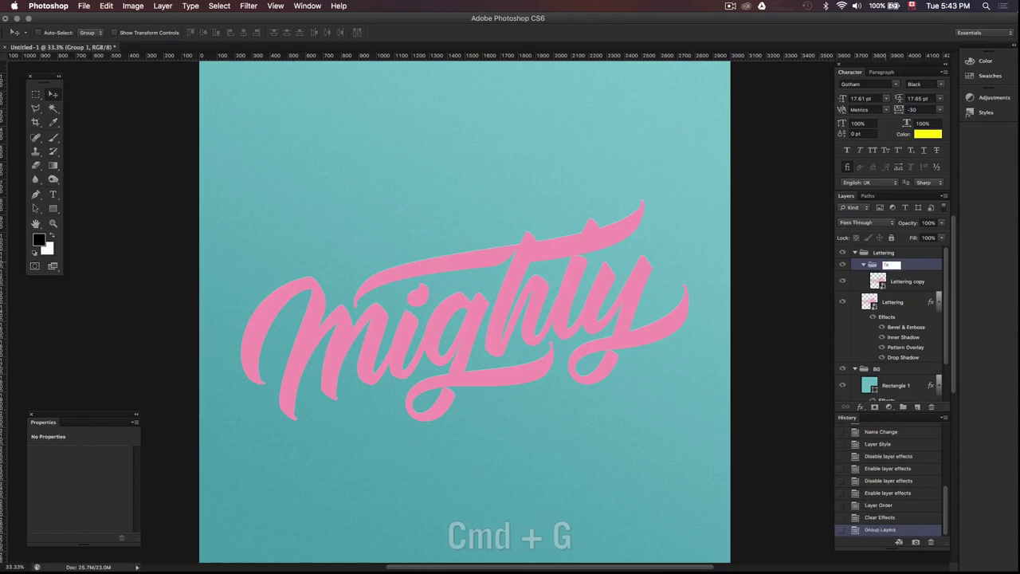
type("xt effects")
key("Return")
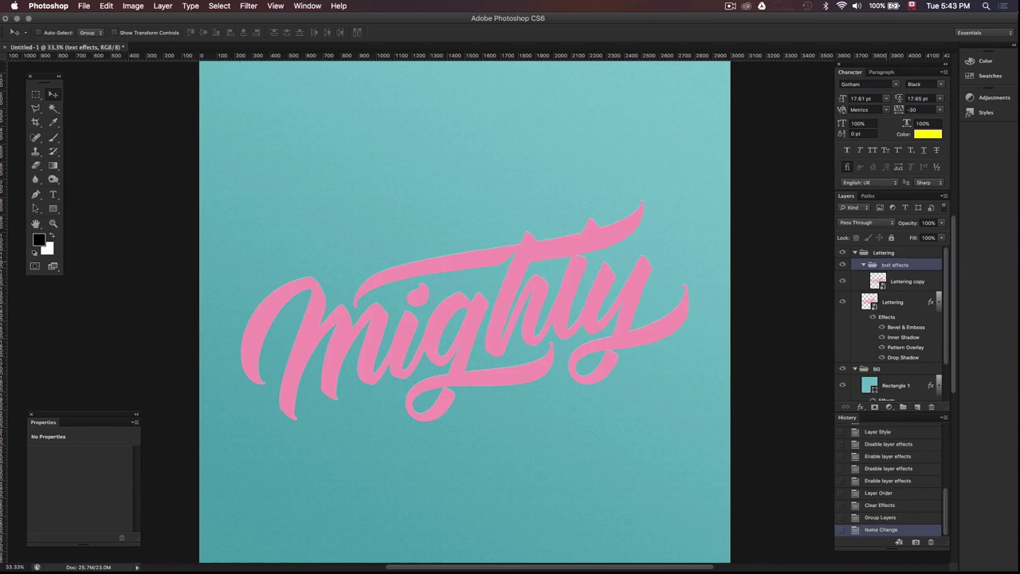
- Set the Lettering copy's fill to 0% and turn off Blend Clipped Layers as Group in its blending options
left_click(928, 281)
left_click_drag(939, 250, 878, 255)
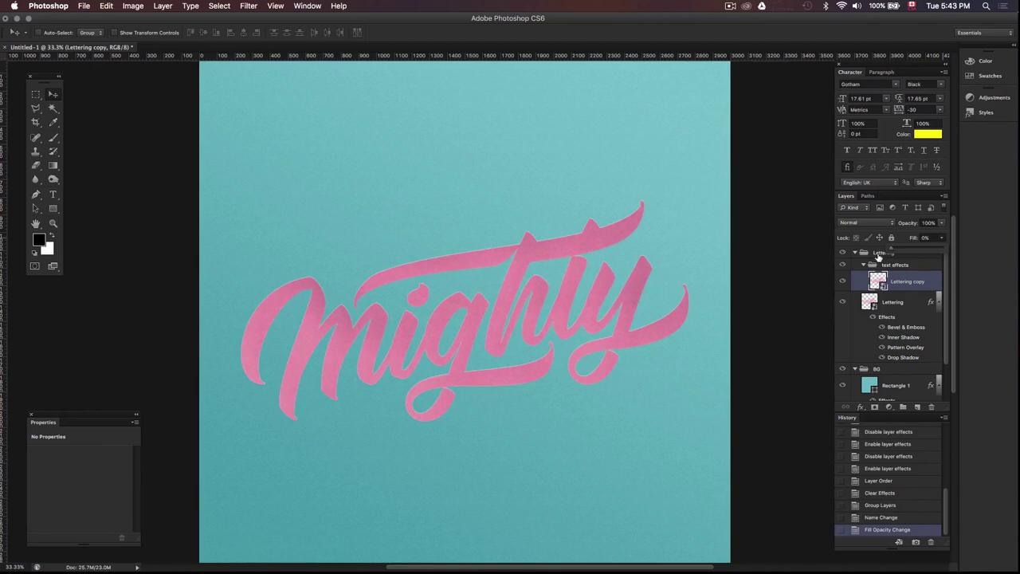
left_click(861, 407)
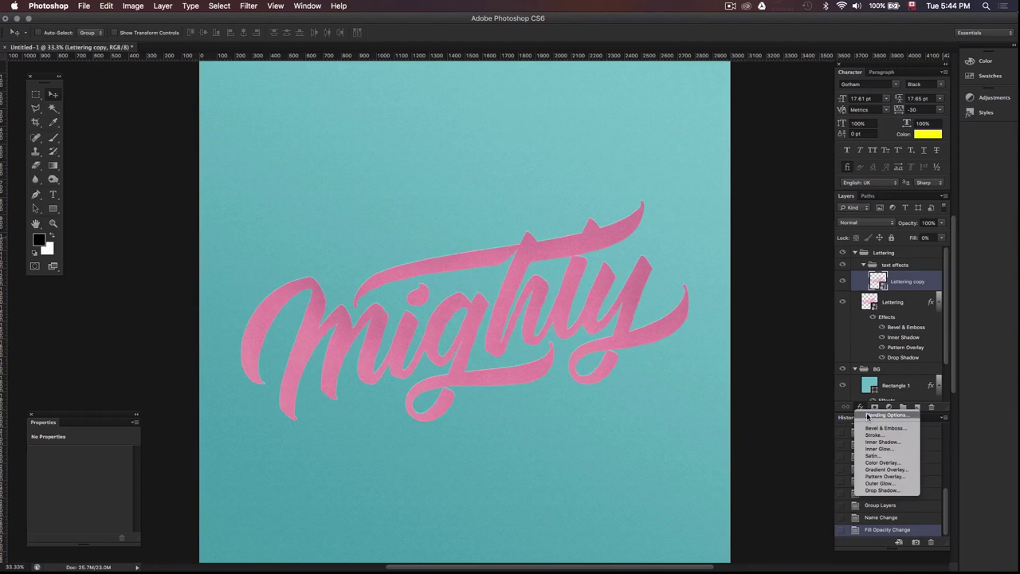
left_click(870, 416)
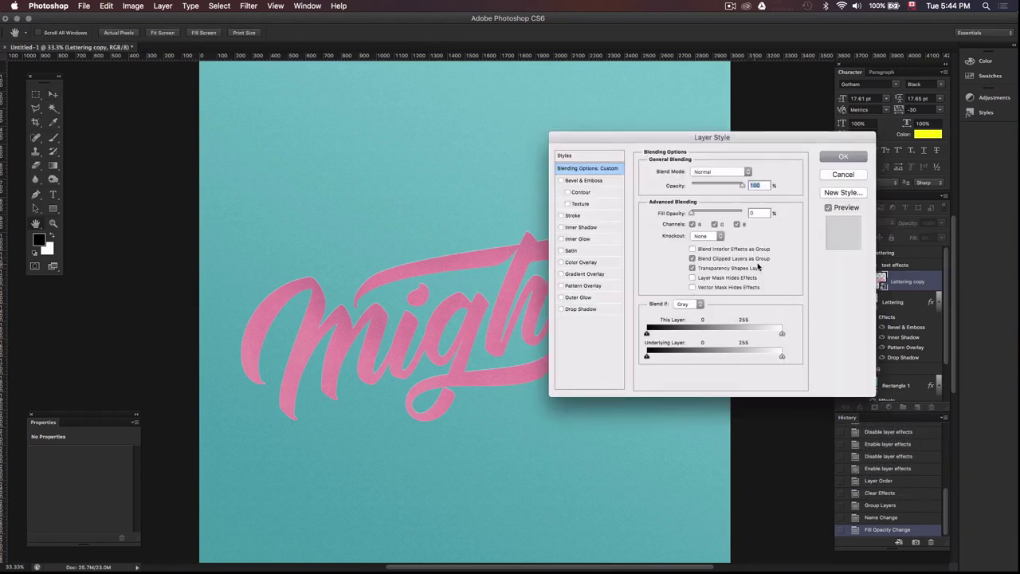
left_click(691, 259)
- Add an Outer Bevel to the Lettering copy with a size of 50 px and soften of 16 px
left_click(601, 182)
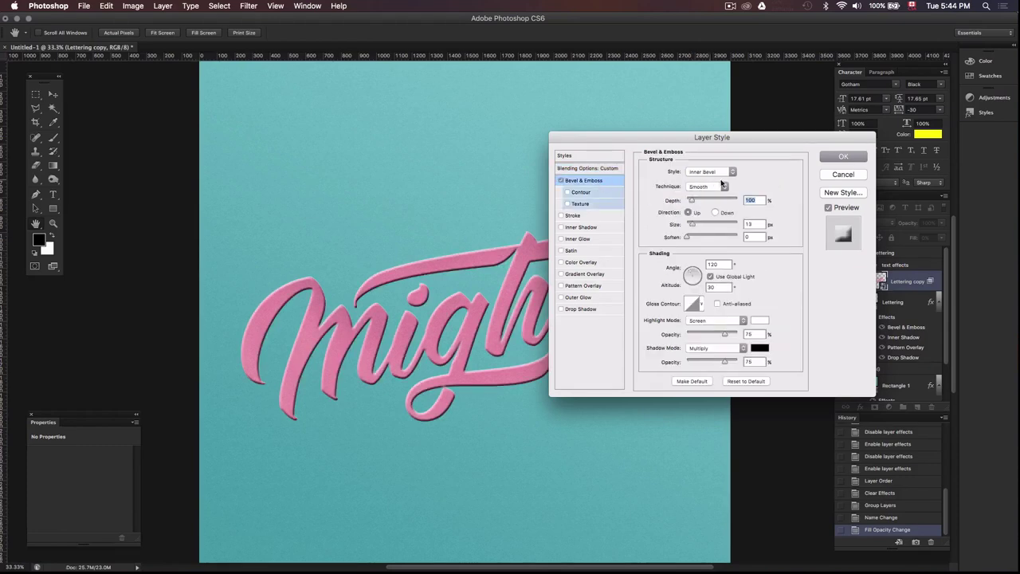
left_click(732, 172)
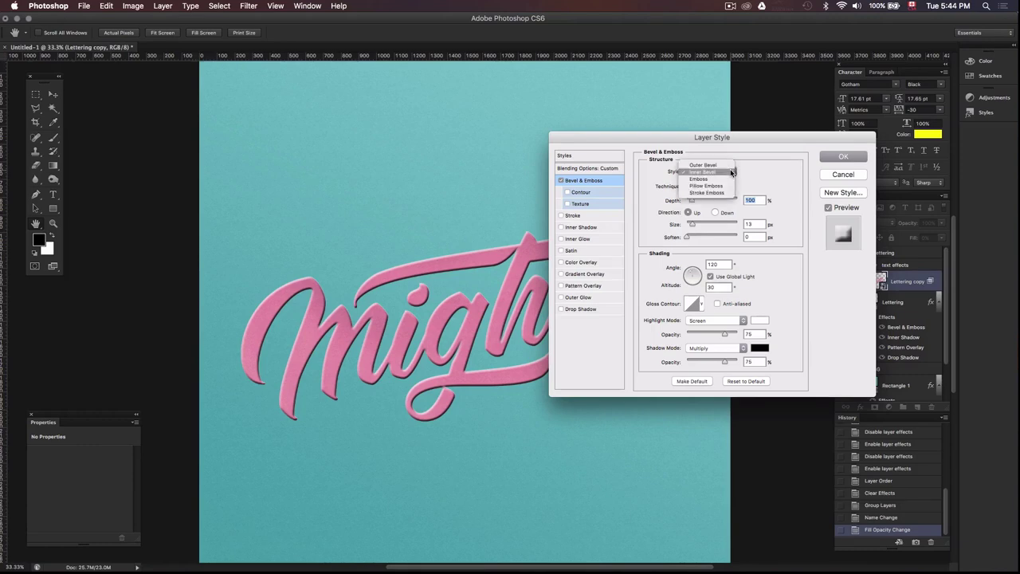
left_click(705, 163)
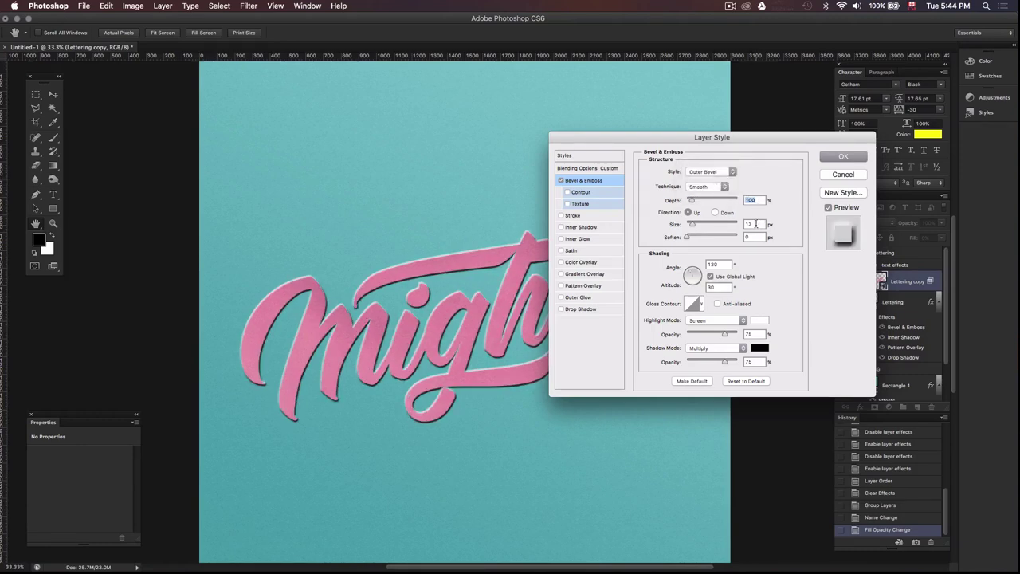
double_click(755, 224)
type("50")
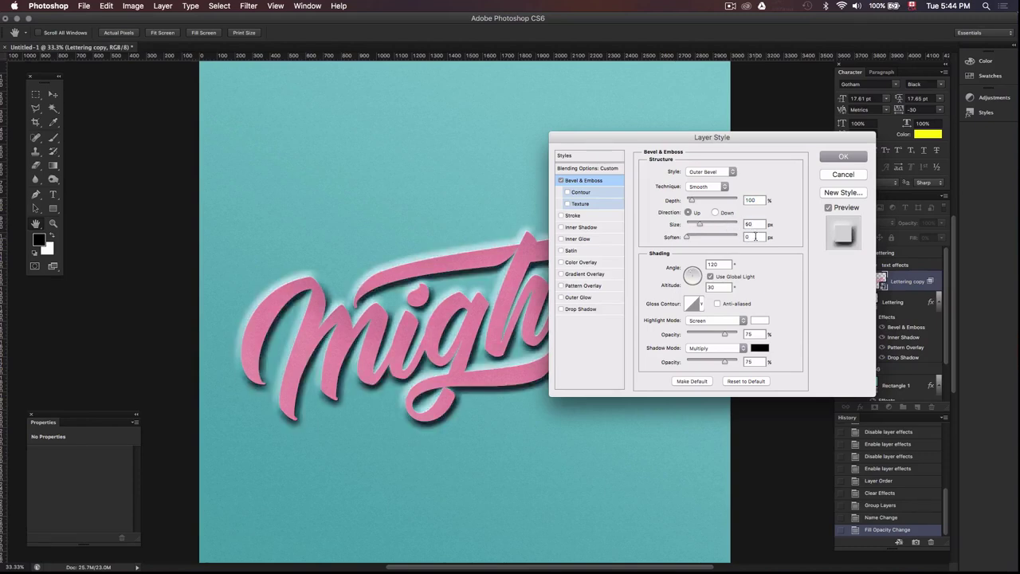
double_click(747, 237)
type("16")
- Turn off Use Global Light for the outer bevel and set its shading angle to 55°
left_click(710, 277)
double_click(715, 264)
type("55")
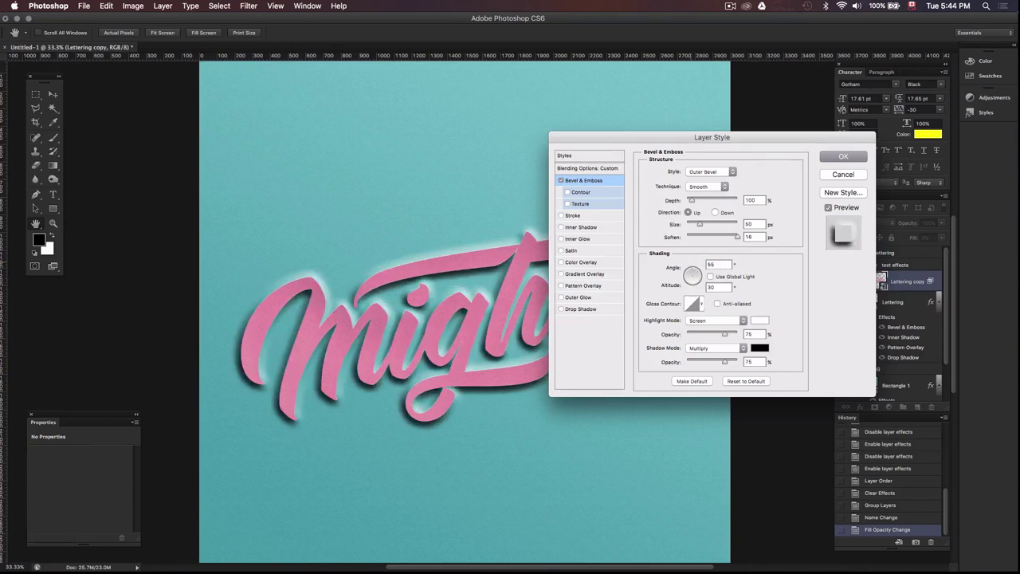
- Set the outer bevel's altitude to 0°, its highlight to Overlay at 45% opacity, and its shadow opacity to 0%
double_click(715, 287)
type("0")
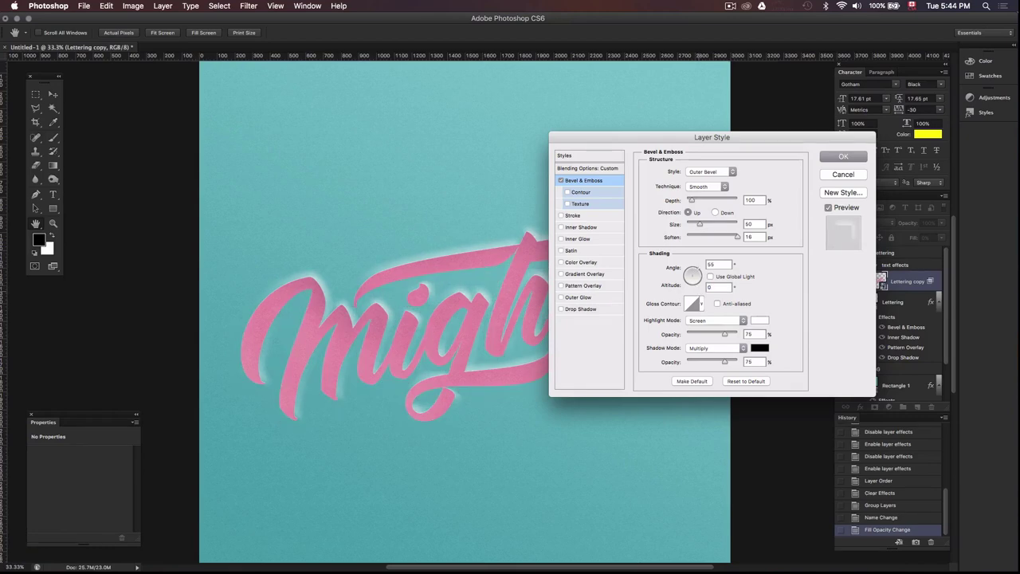
left_click(741, 322)
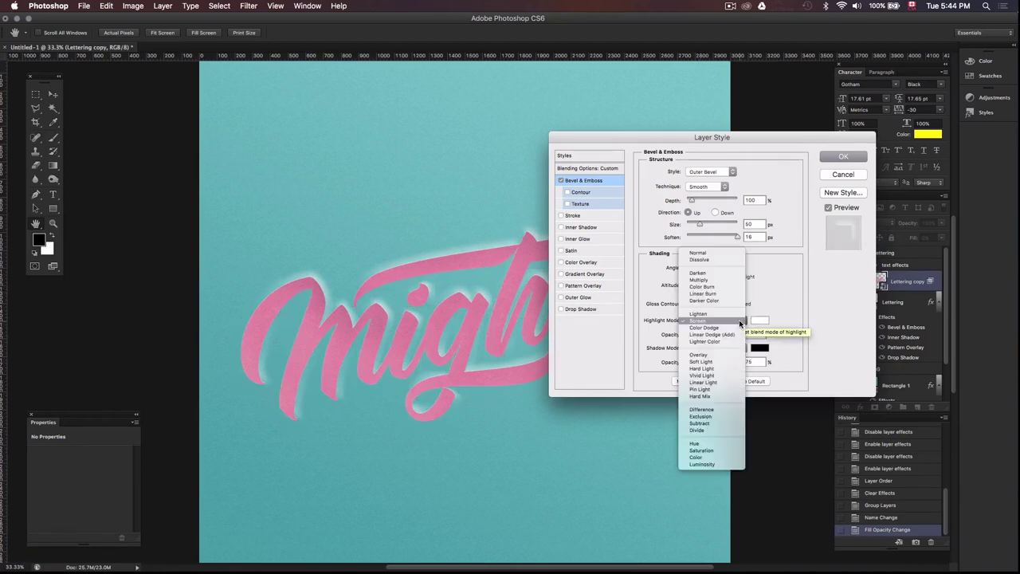
left_click(700, 354)
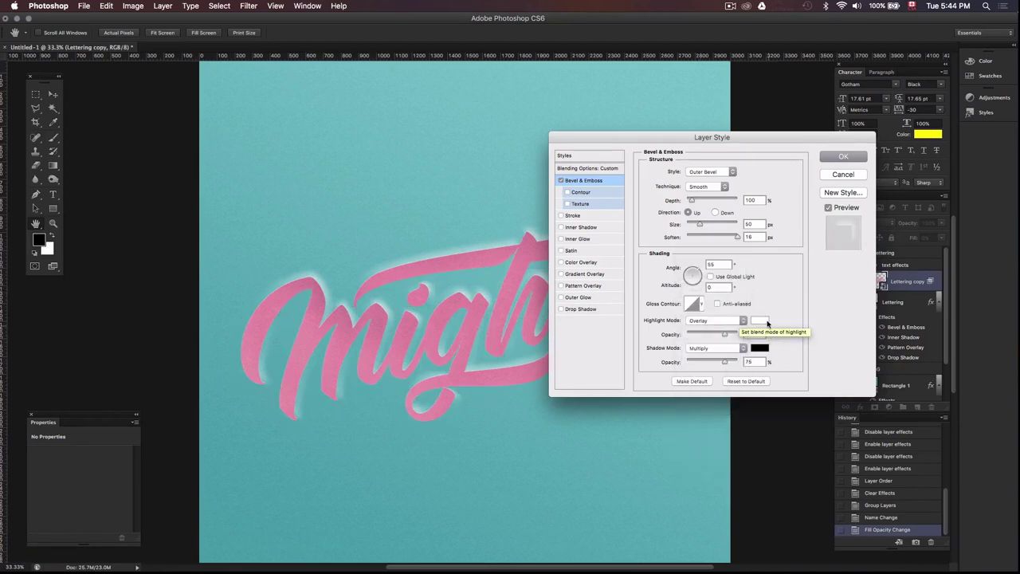
left_click_drag(753, 334, 732, 332)
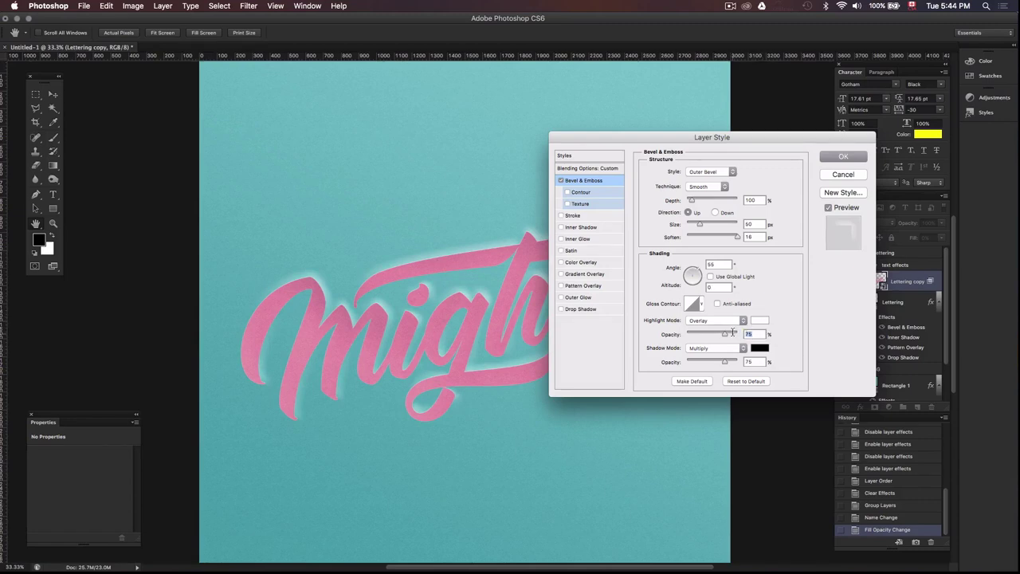
type("45")
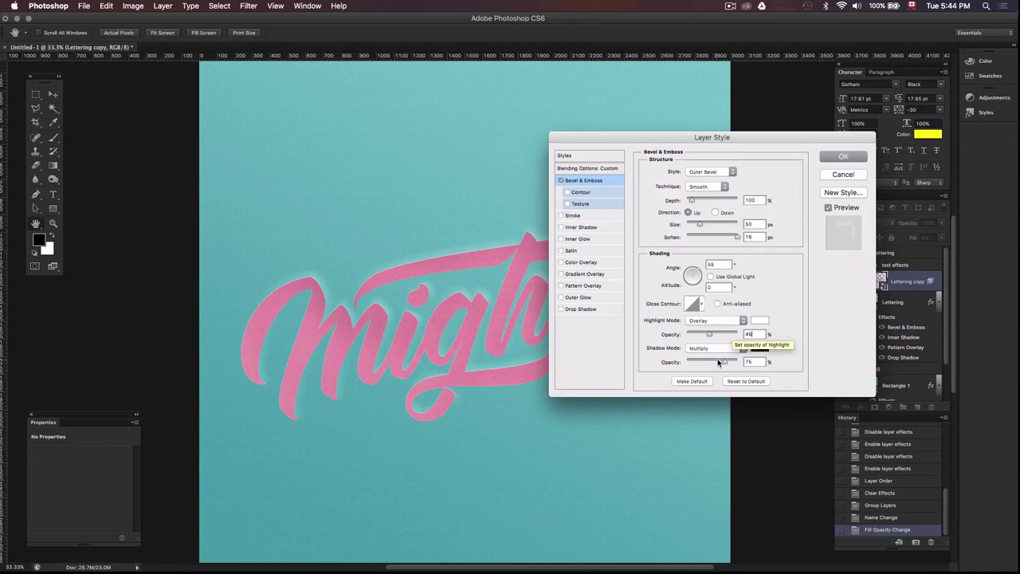
left_click_drag(731, 363, 678, 369)
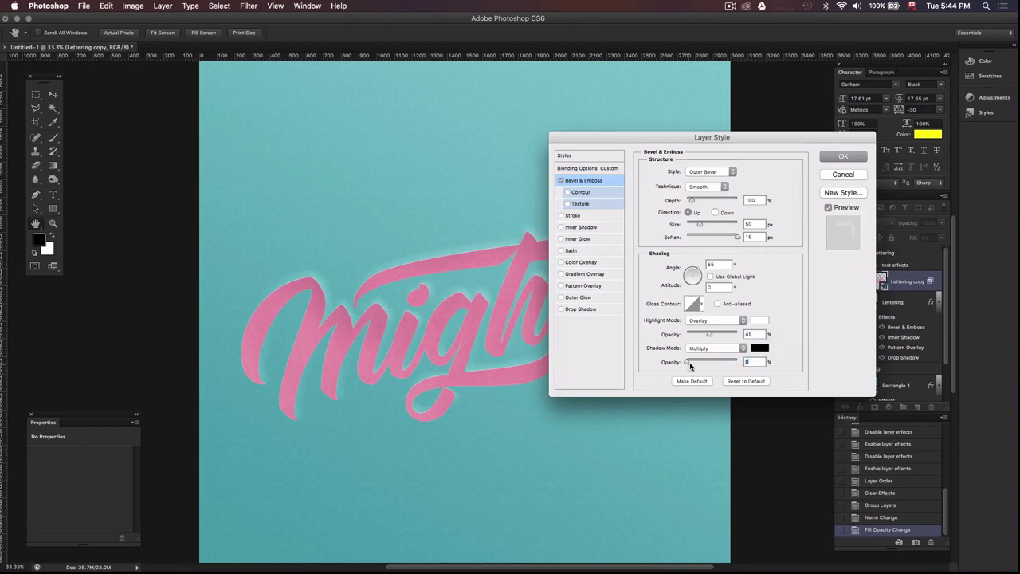
- Add an Inner Shadow to the Lettering copy with Overlay blend mode and white (ffffff) as its color
left_click(602, 228)
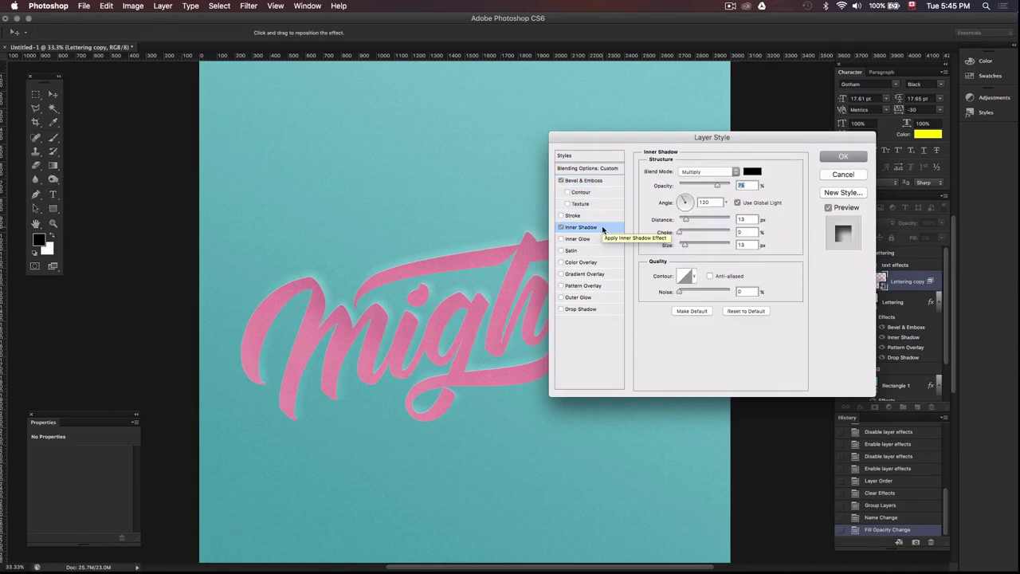
left_click(734, 172)
left_click(713, 244)
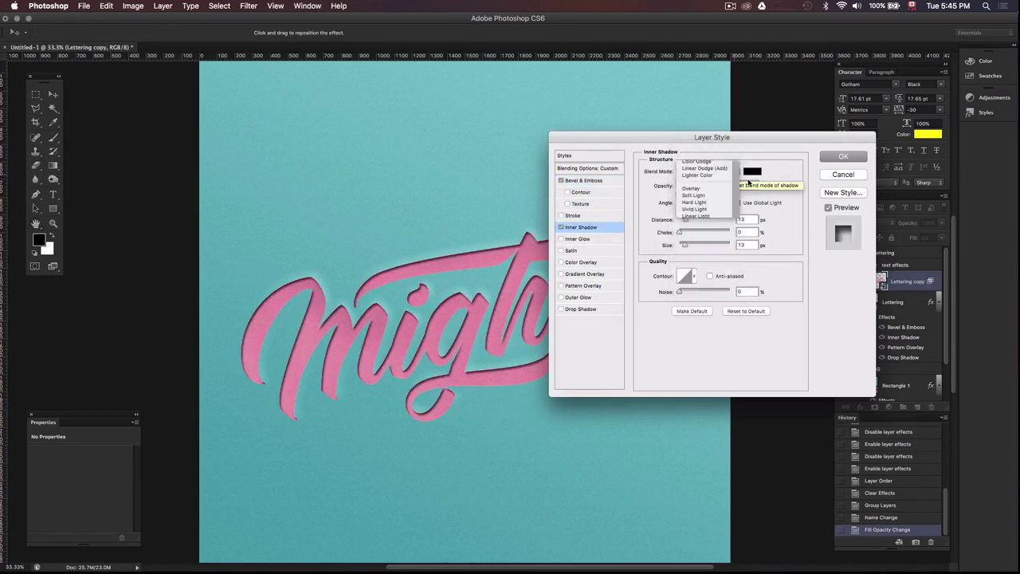
left_click(752, 173)
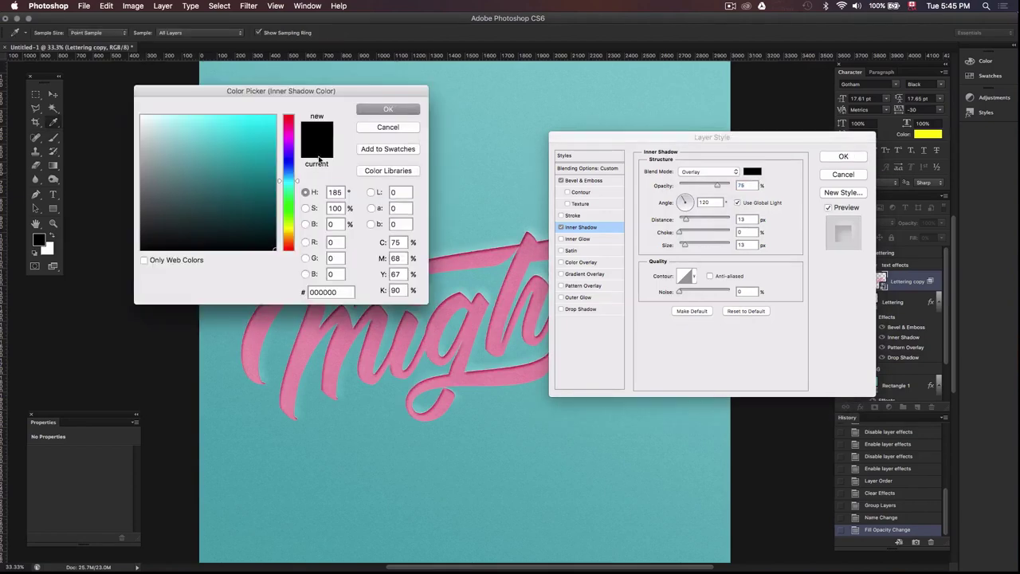
mouse_move(207, 159)
left_mouse_down()
mouse_move(172, 158)
mouse_move(118, 96)
left_mouse_up()
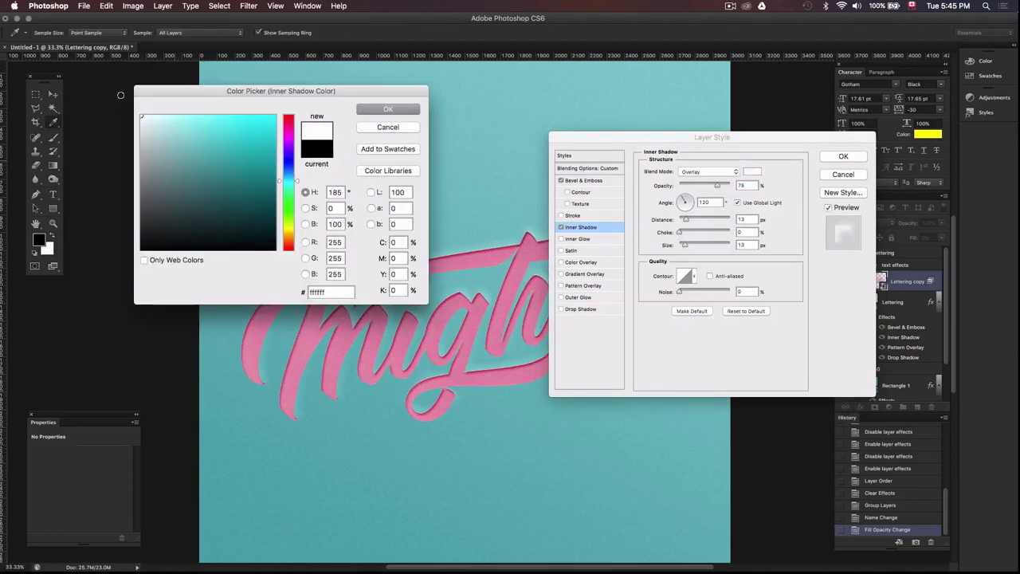
left_click(406, 114)
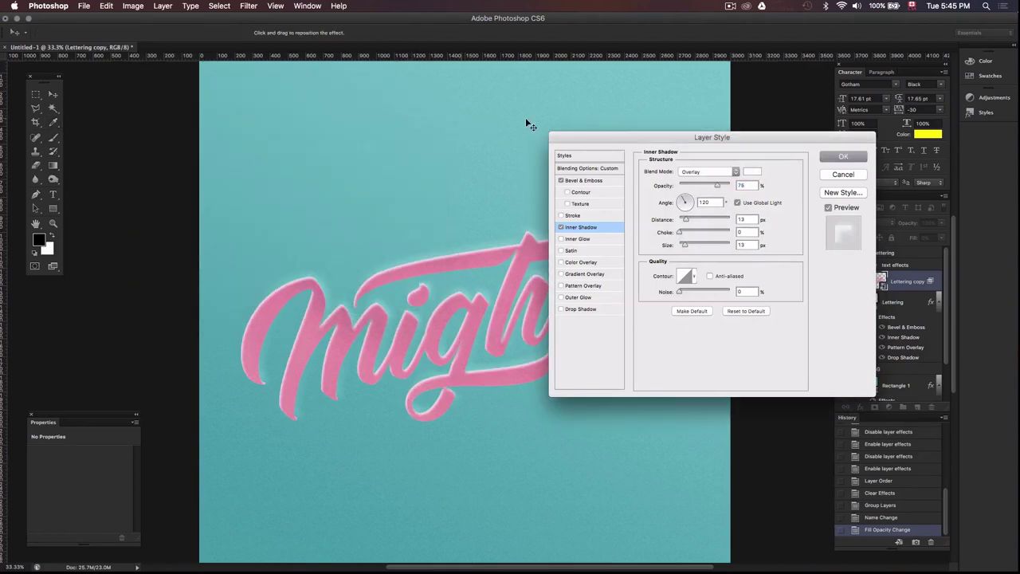
- Turn off Use Global Light for the inner shadow and set its angle to -145°, distance and size to 1 px, and noise to 5%
left_click(738, 203)
type("-145")
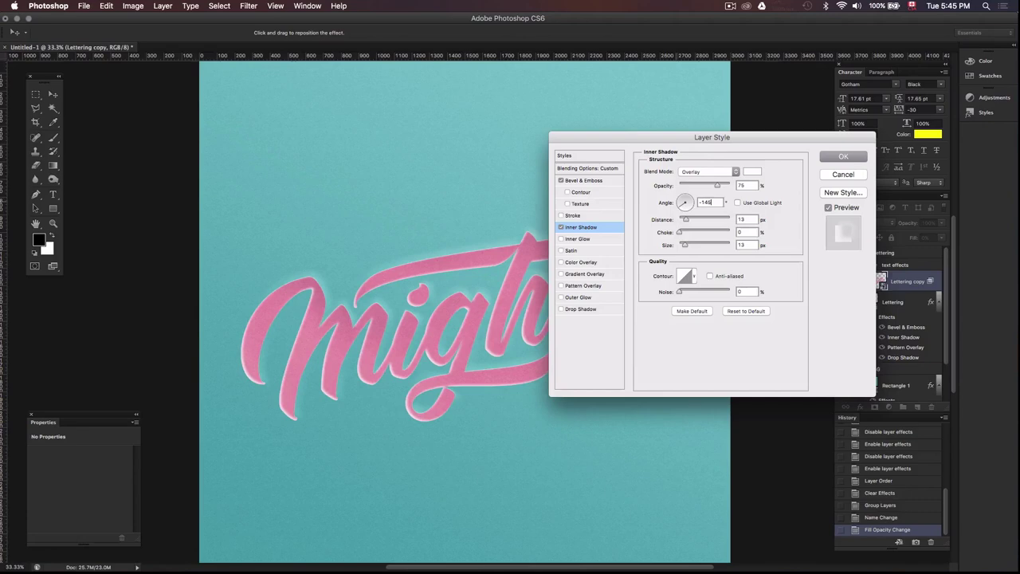
double_click(750, 219)
type("1")
double_click(749, 246)
type("1")
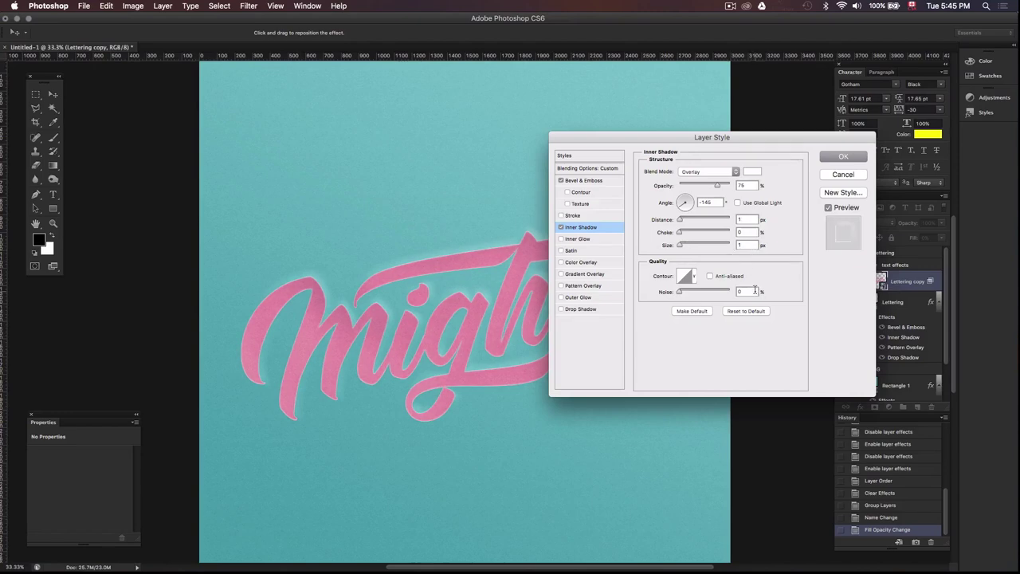
double_click(754, 291)
type("5")
- Add a Drop Shadow to the Lettering copy with Overlay blend mode and white (ffffff) as its color
left_click(585, 309)
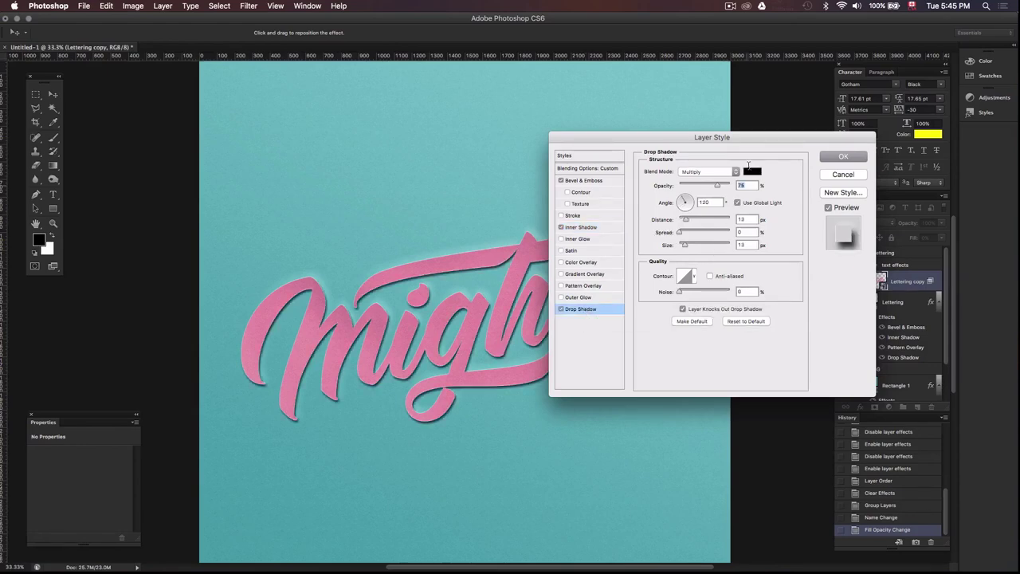
left_click(722, 173)
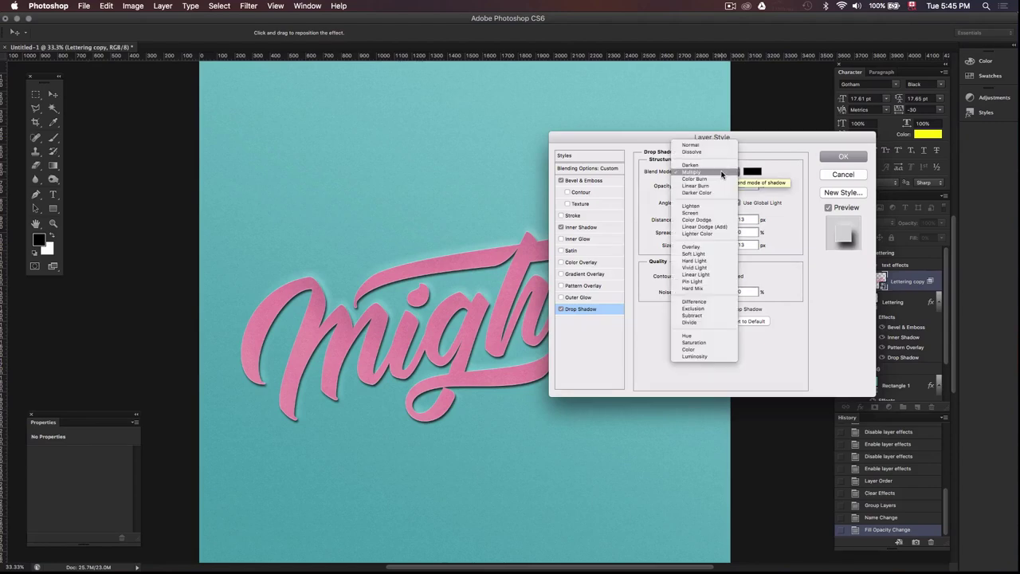
left_click(702, 246)
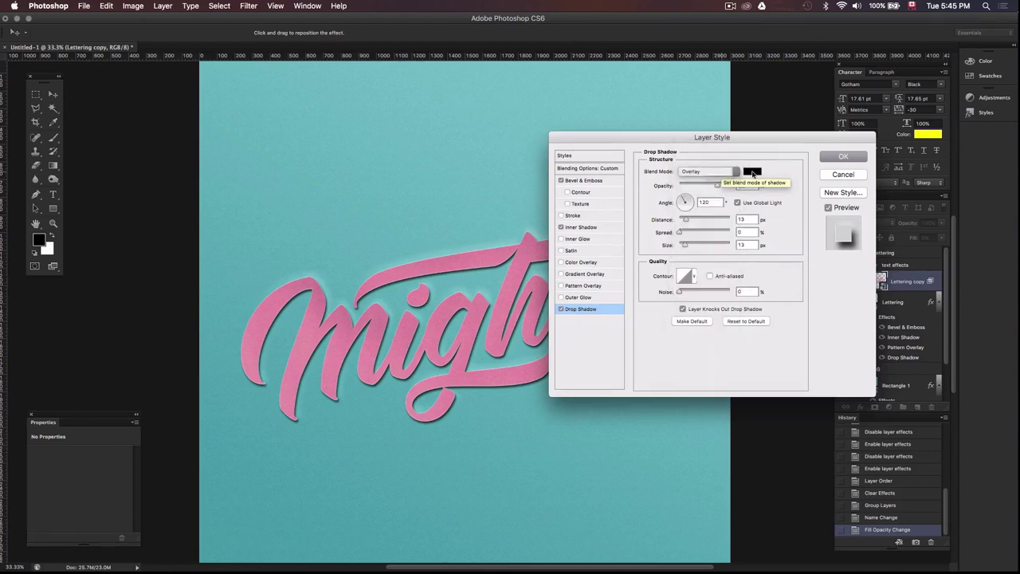
left_click(753, 174)
left_click_drag(177, 172, 119, 102)
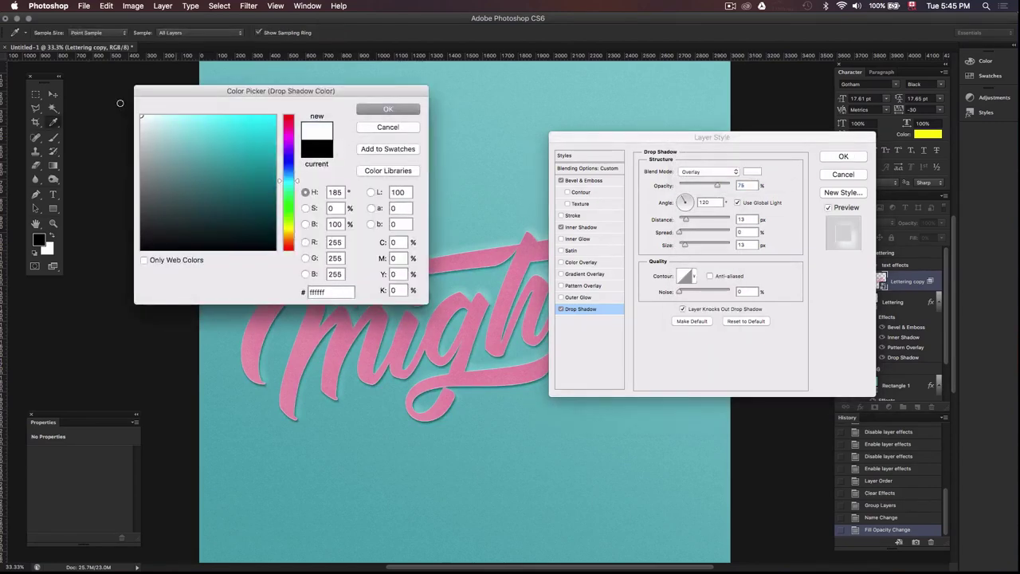
left_click(394, 111)
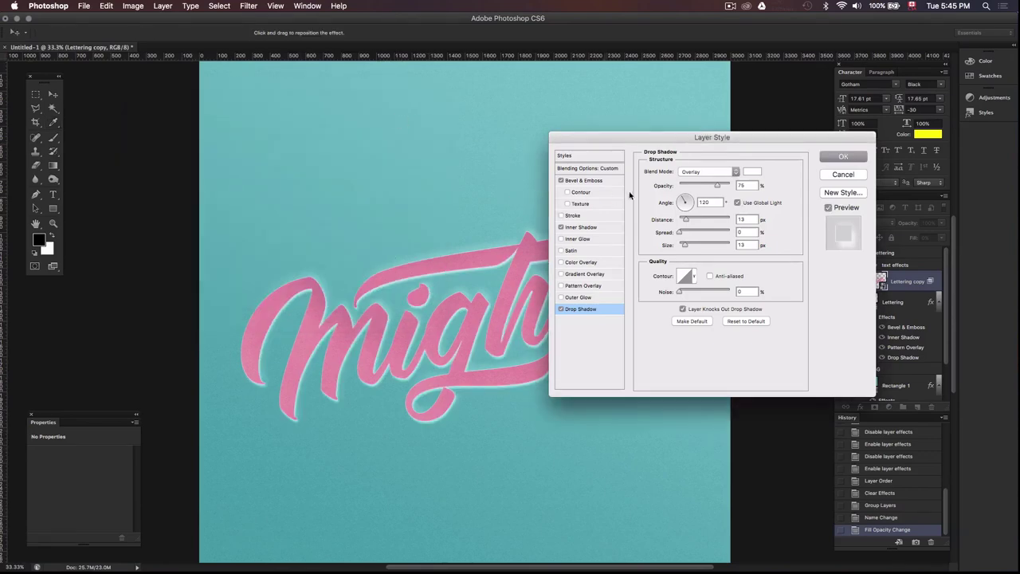
- Turn off Use Global Light for the drop shadow and set its angle to -145°
double_click(705, 203)
left_click(737, 202)
left_click_drag(678, 203, 680, 206)
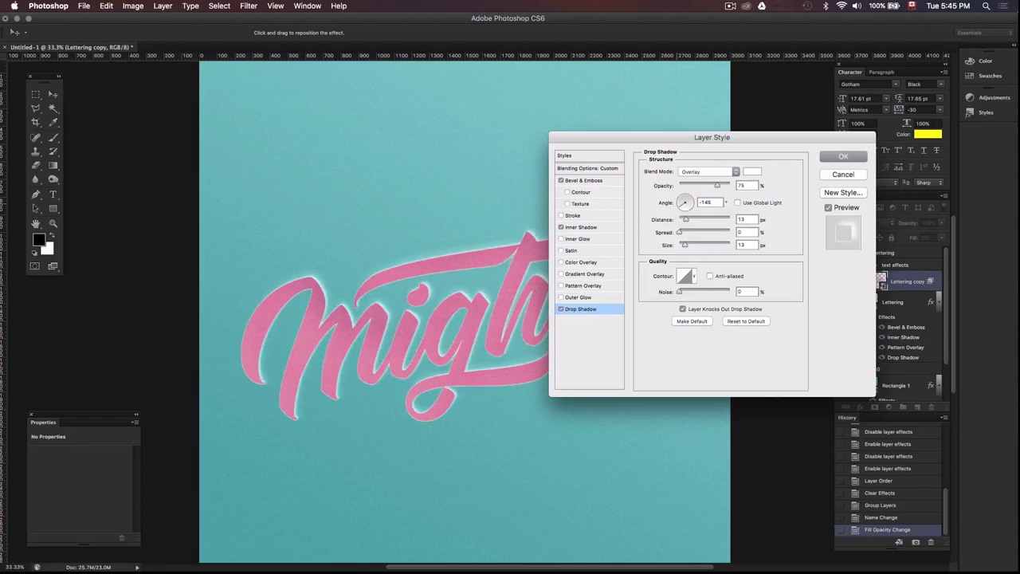
- Set the drop shadow's distance and size to 100 px and opacity to about 18%, apply the style, and compare the layer's effects off and on
double_click(747, 219)
type("100")
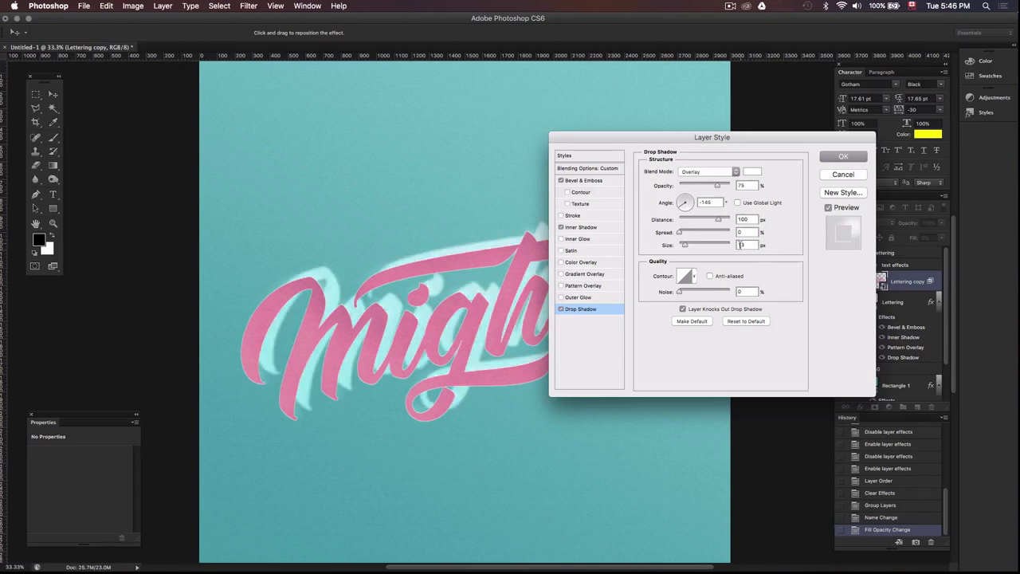
double_click(741, 244)
type("100")
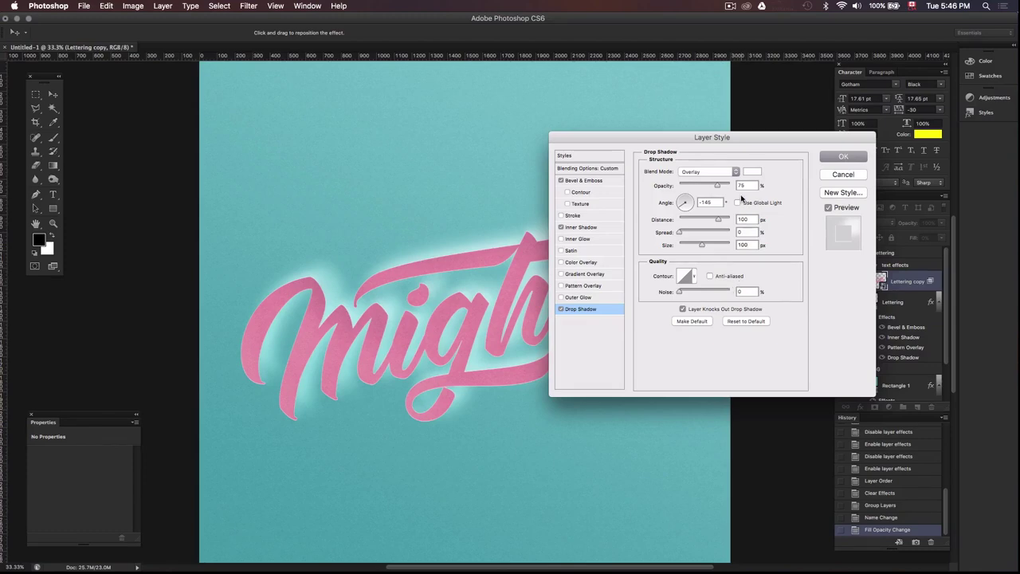
left_click_drag(718, 185, 687, 186)
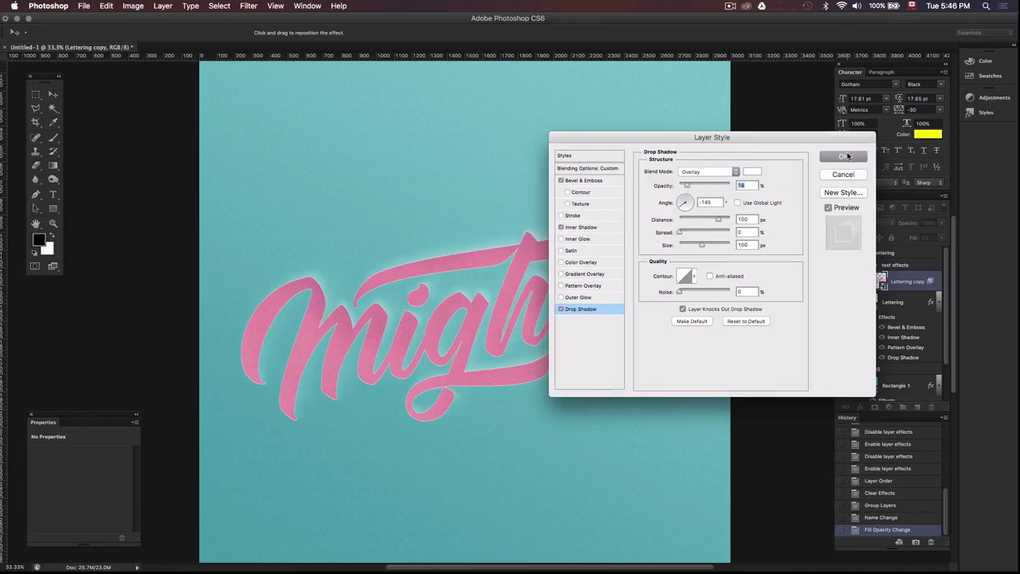
left_click(846, 157)
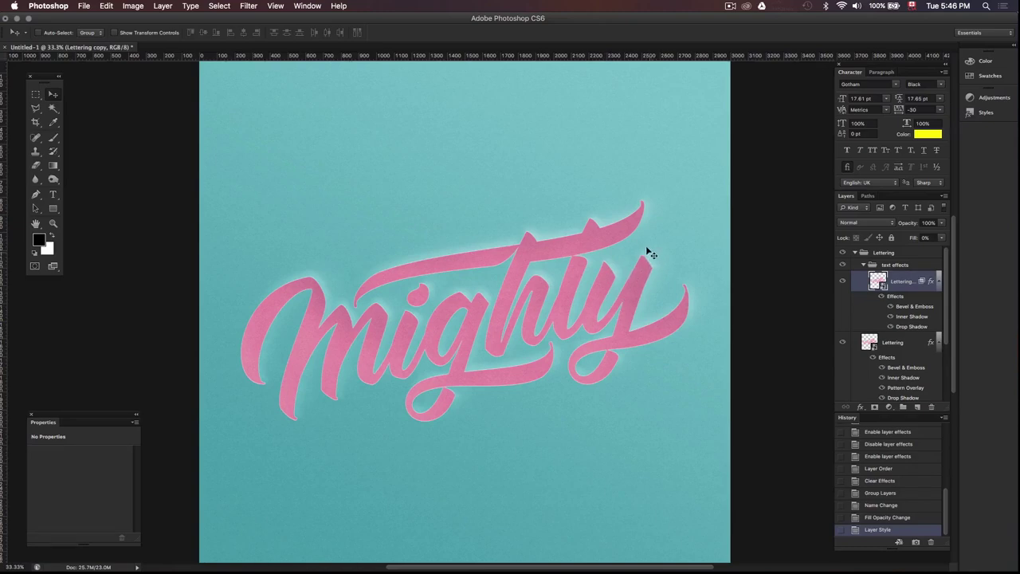
left_click(881, 296)
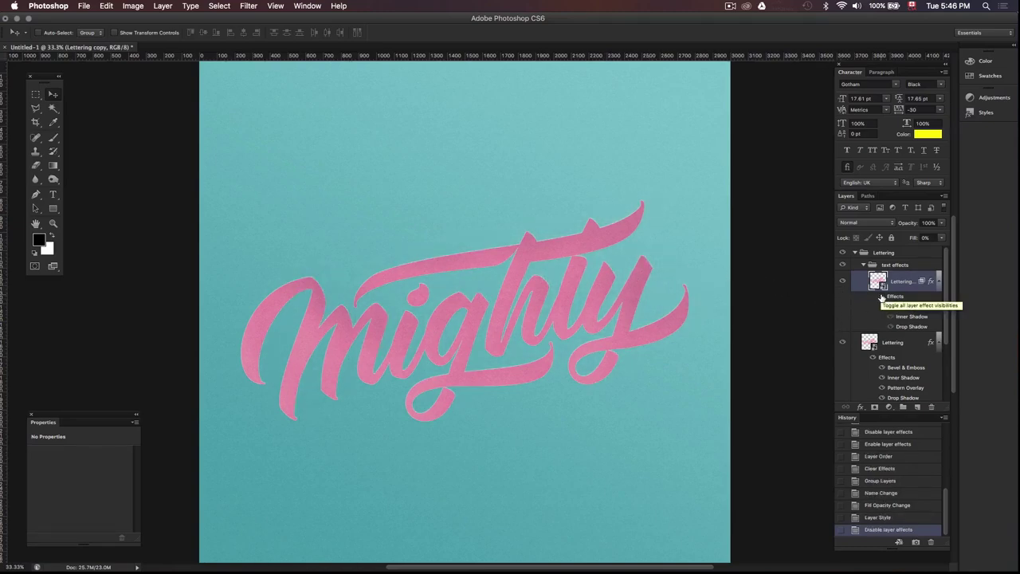
left_click(881, 296)
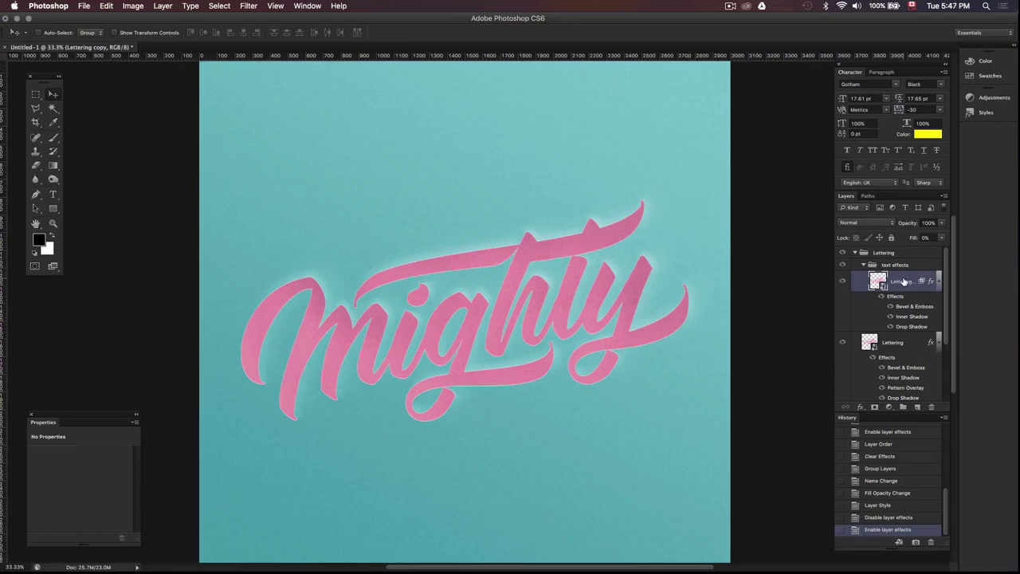
- Duplicate the Lettering copy layer without its effects and give the duplicate an Outer Bevel with a size of 38 px
left_click_drag(903, 284, 933, 407)
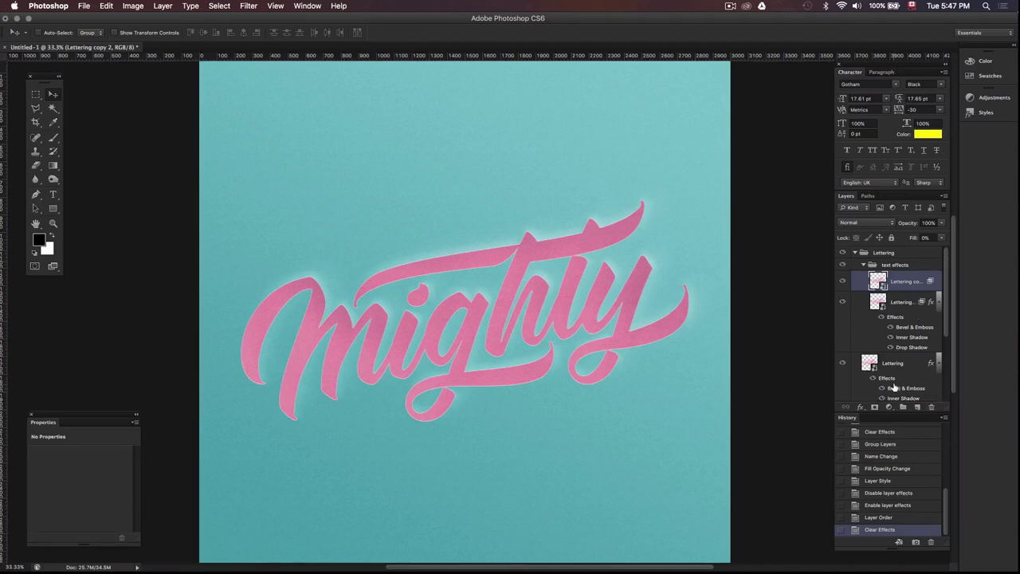
left_click(861, 408)
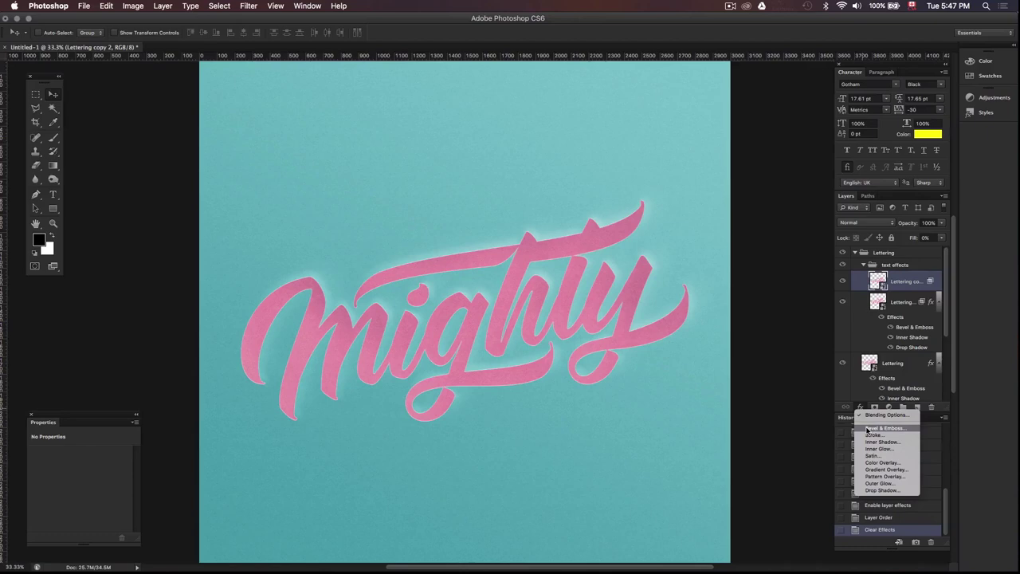
left_click(868, 431)
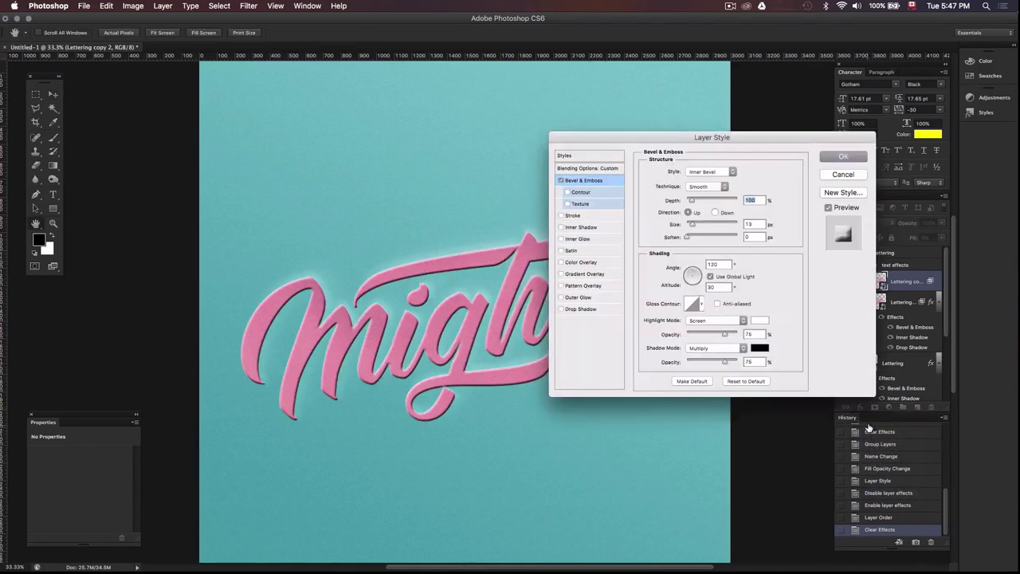
left_click(731, 173)
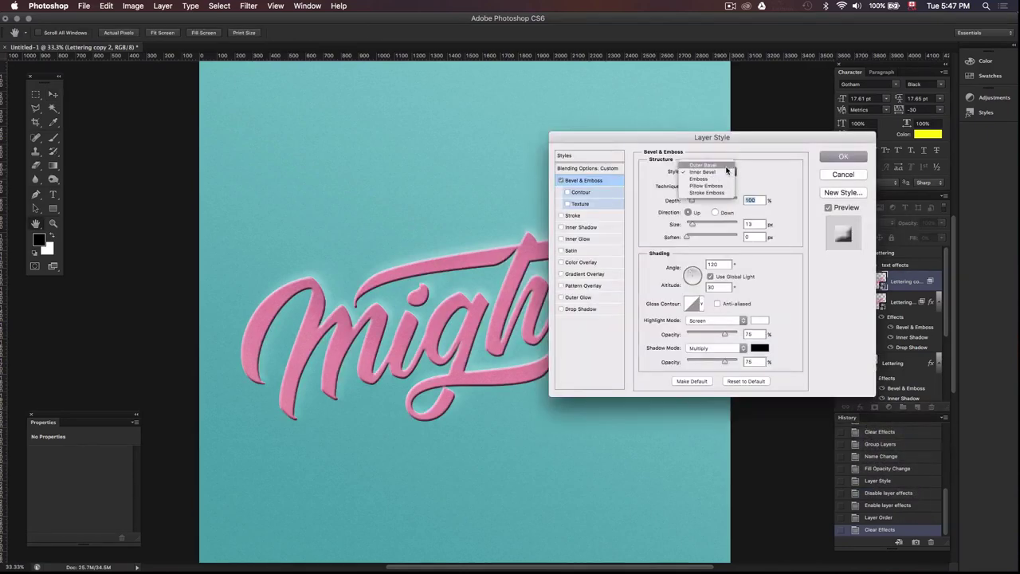
left_click(721, 163)
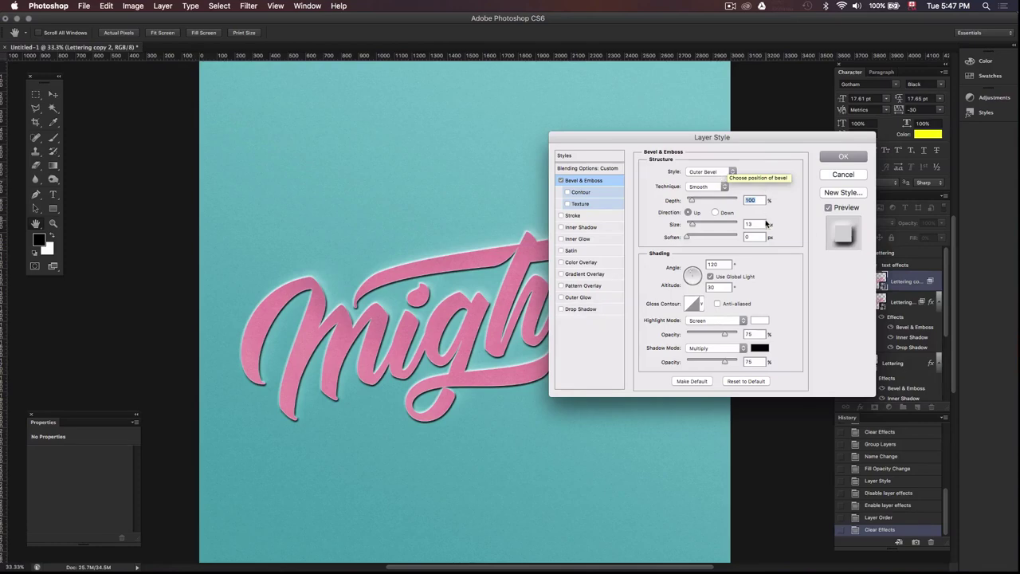
left_click(761, 224)
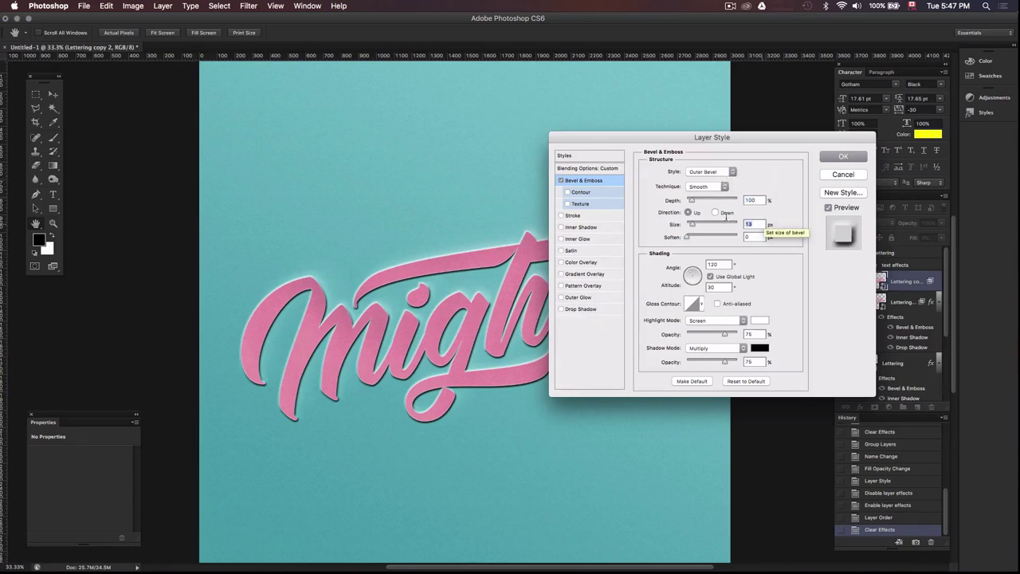
type("38")
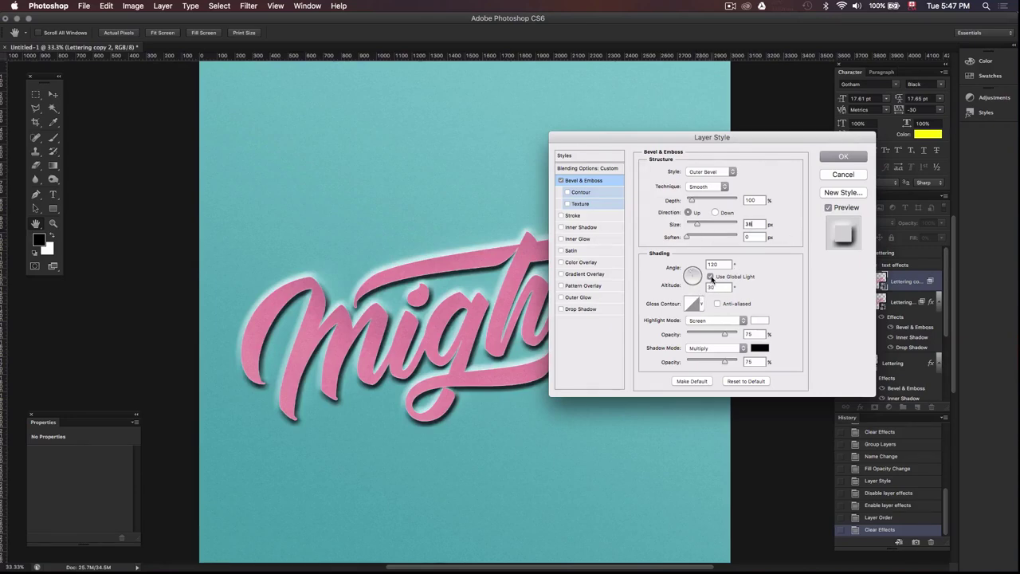
- Turn off Use Global Light for this bevel and set its angle to -145°, highlight opacity to 0%, and shadow opacity to about 28%
left_click(711, 276)
type("-145")
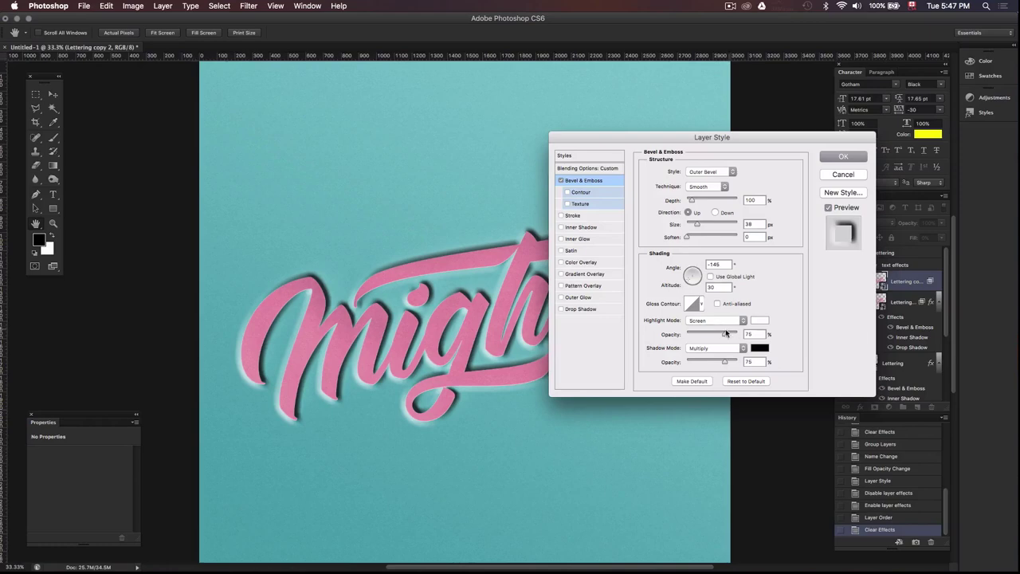
left_click_drag(725, 335, 680, 337)
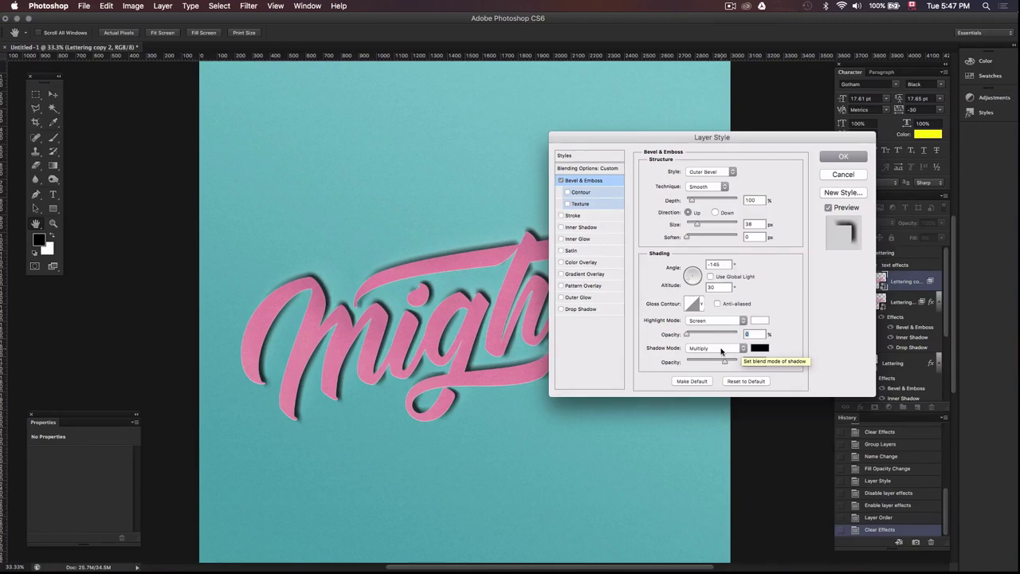
left_click_drag(723, 363, 699, 365)
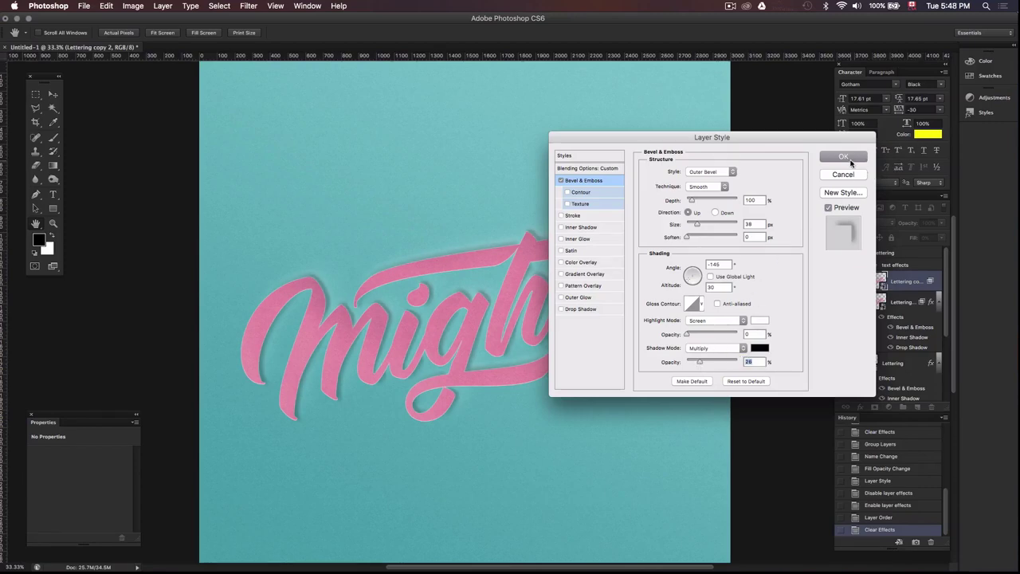
- Apply the bevel, nudge the Lettering copy 2 layer slightly left, and clip it to the lettering layer beneath it
left_click(843, 157)
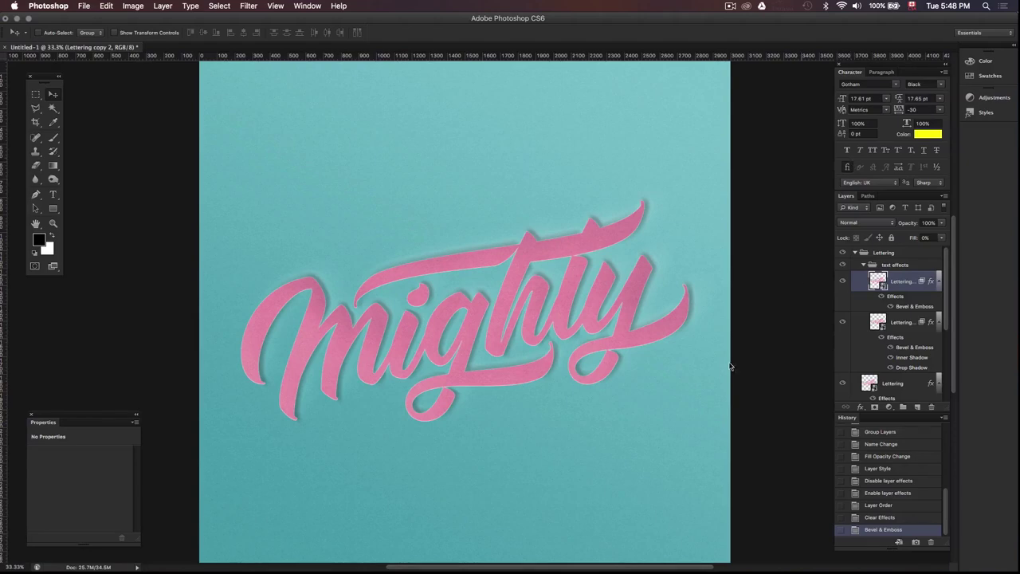
scroll(636, 267, "up", 1)
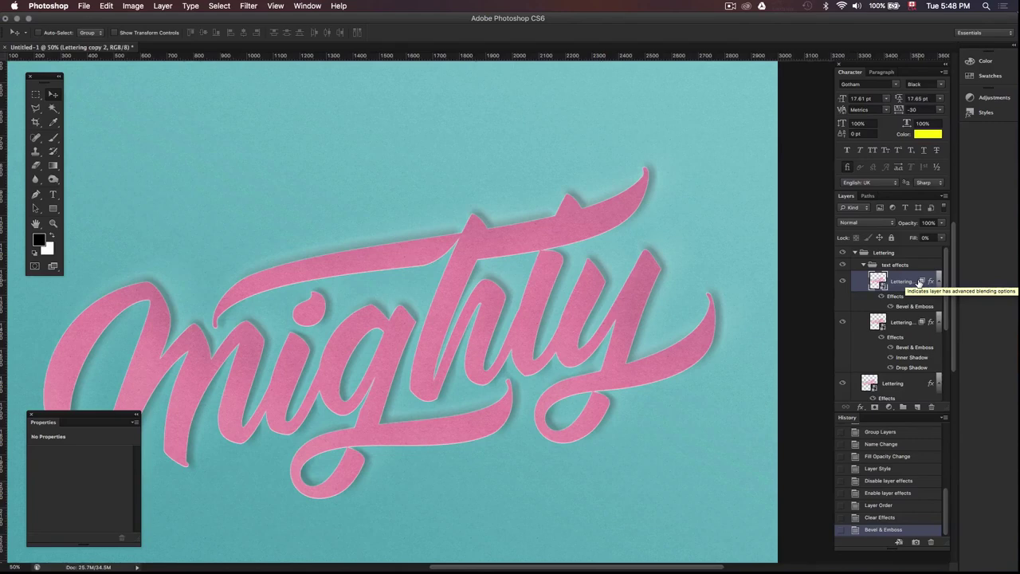
key("Left")
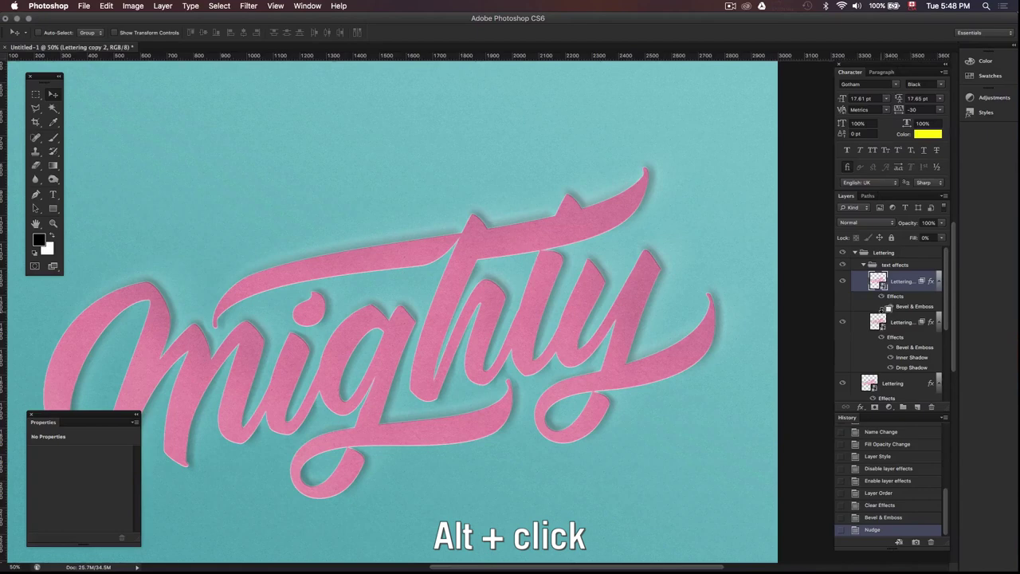
left_click(887, 306, "alt")
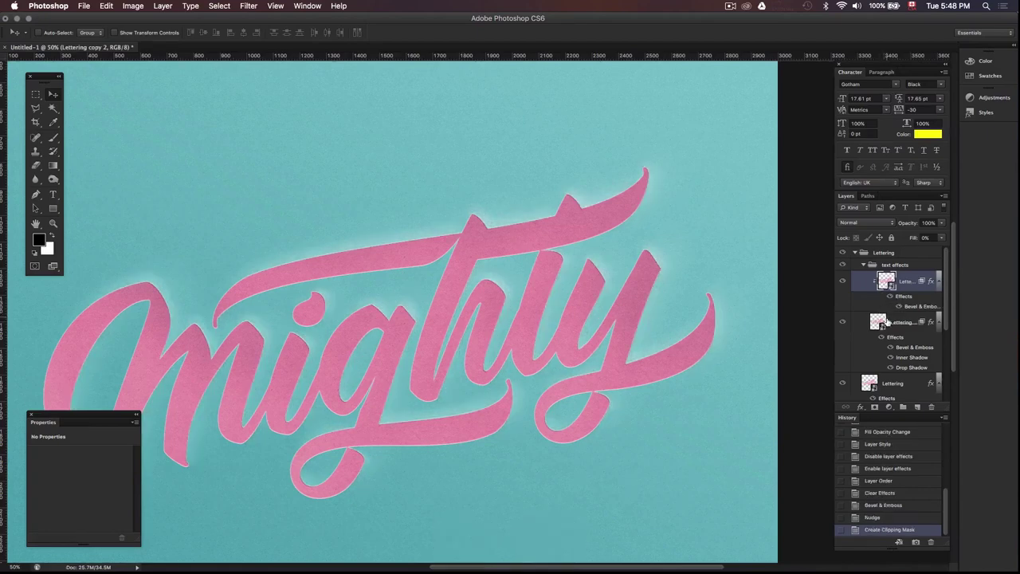
scroll(651, 267, "up", 5)
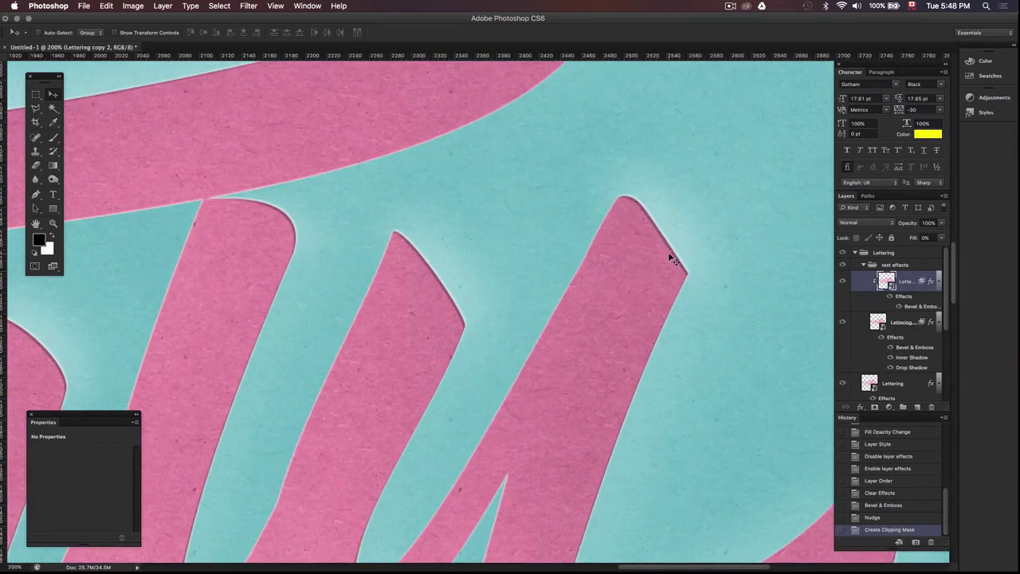
left_click(842, 282)
left_click(842, 284)
- Apply a Gaussian Blur with a 1 px radius to the clipped Lettering copy 2 layer and check its visibility
left_click(245, 6)
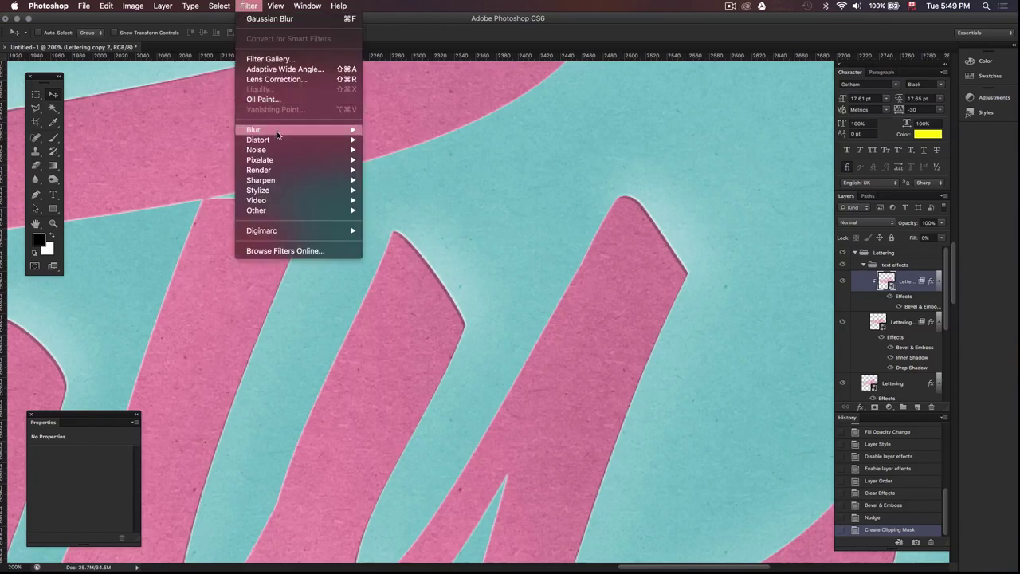
mouse_move(277, 133)
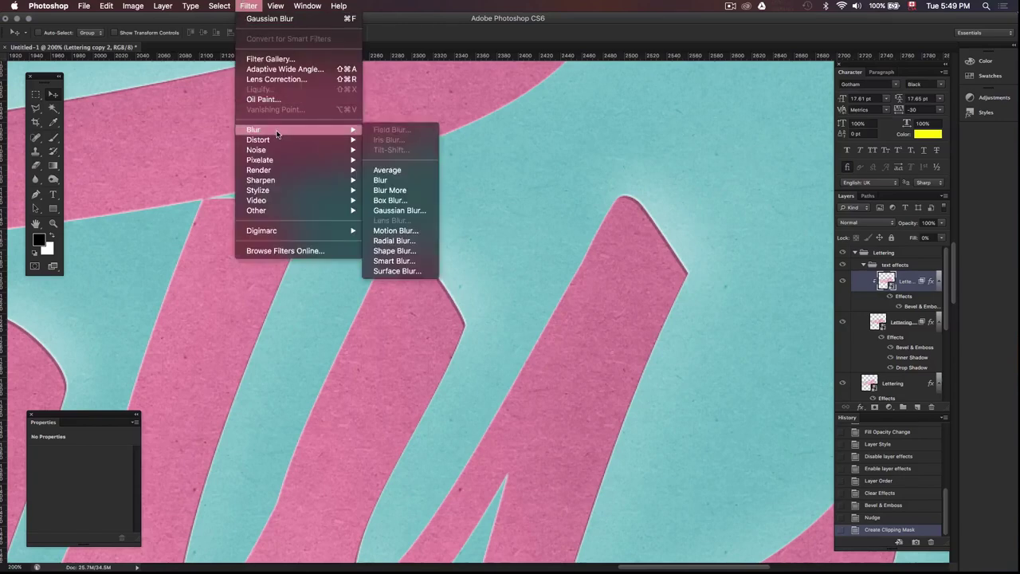
left_click(392, 210)
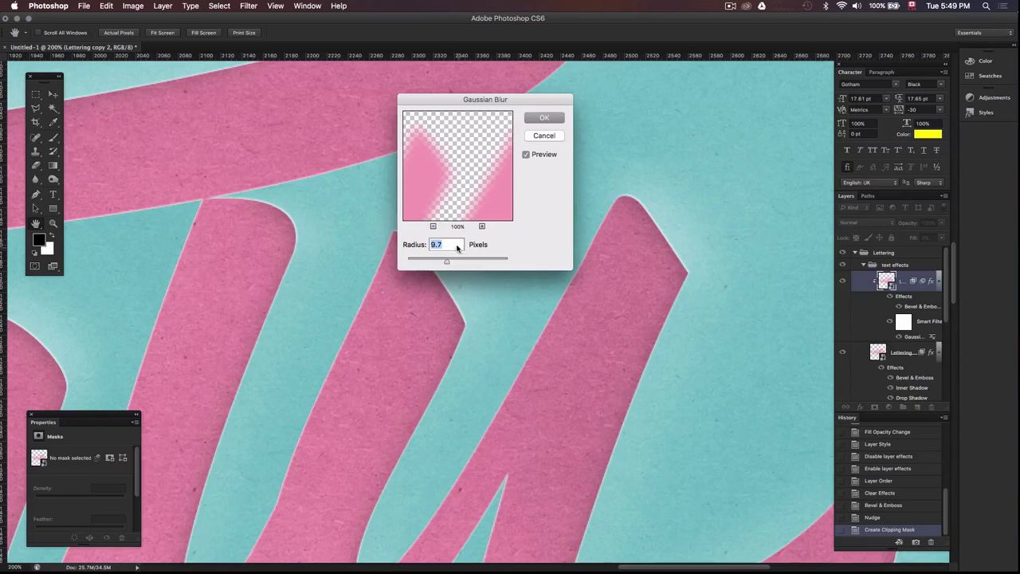
type("1")
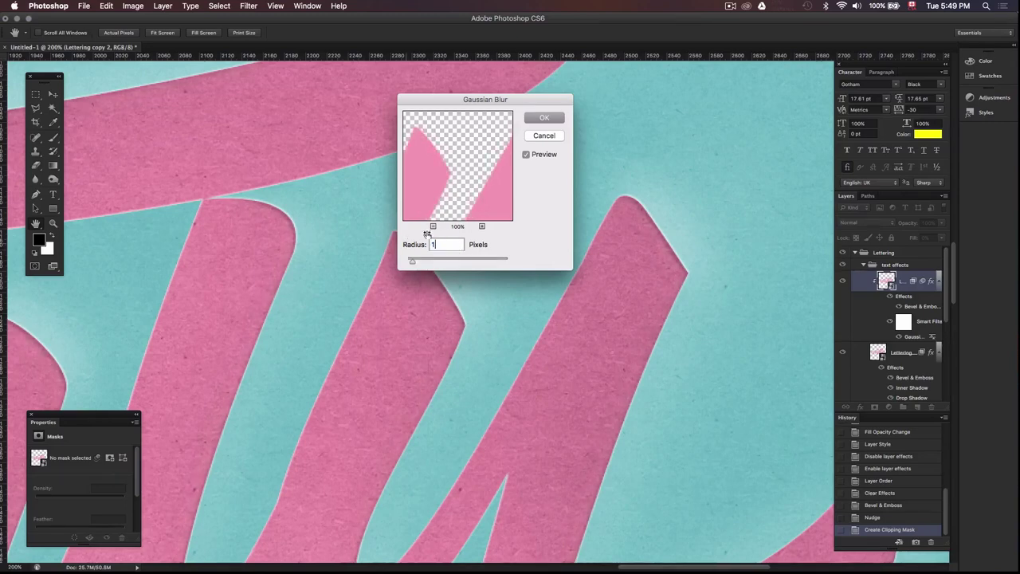
left_click(549, 118)
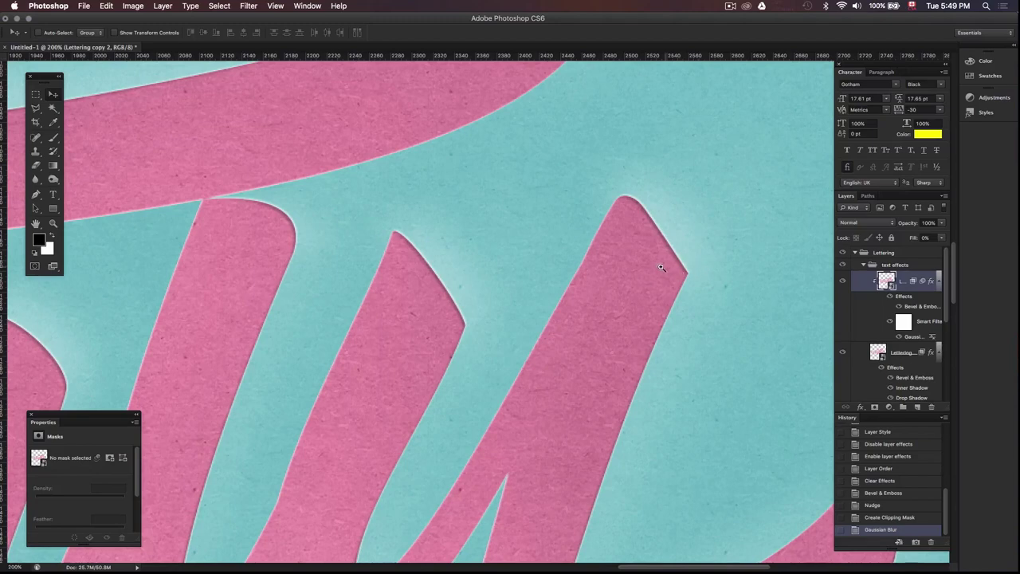
left_click(843, 282)
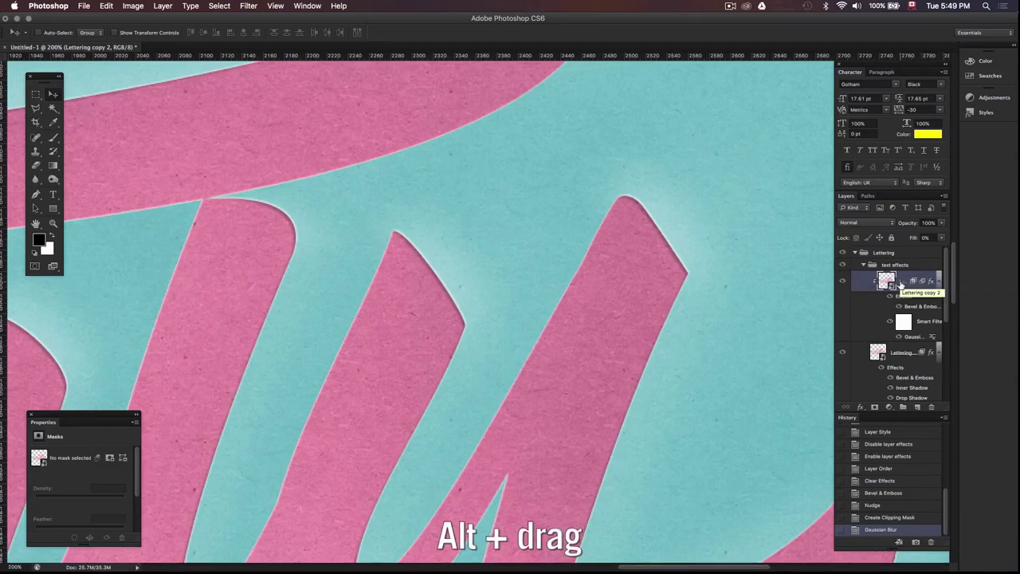
- Duplicate the Lettering copy 2 layer directly above itself, clip the duplicate to the layers beneath, and compare it hidden and shown
left_click_drag(901, 283, 900, 281)
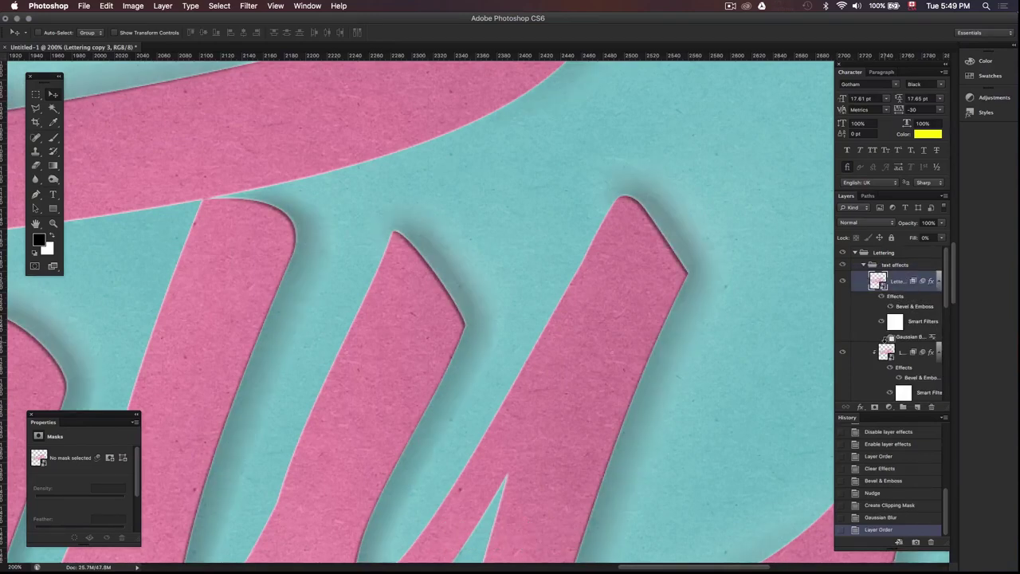
left_click(888, 339, "alt")
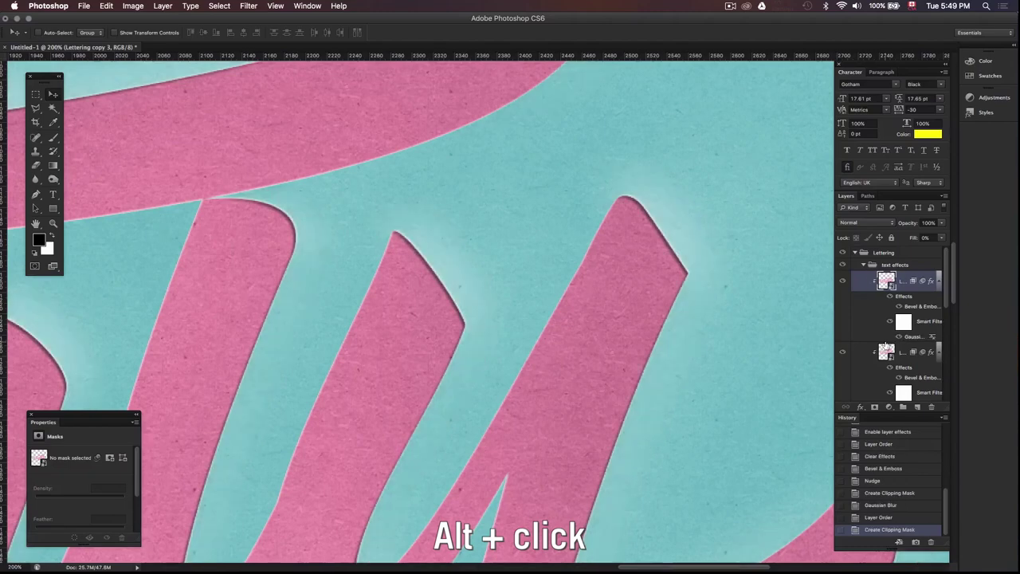
left_click(843, 280)
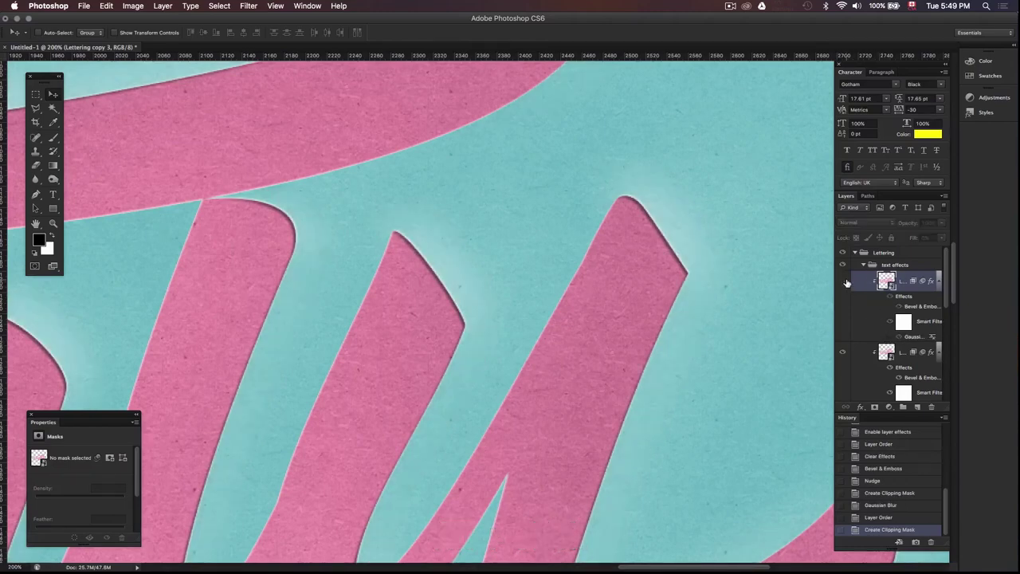
left_click(847, 282)
left_click(847, 282)
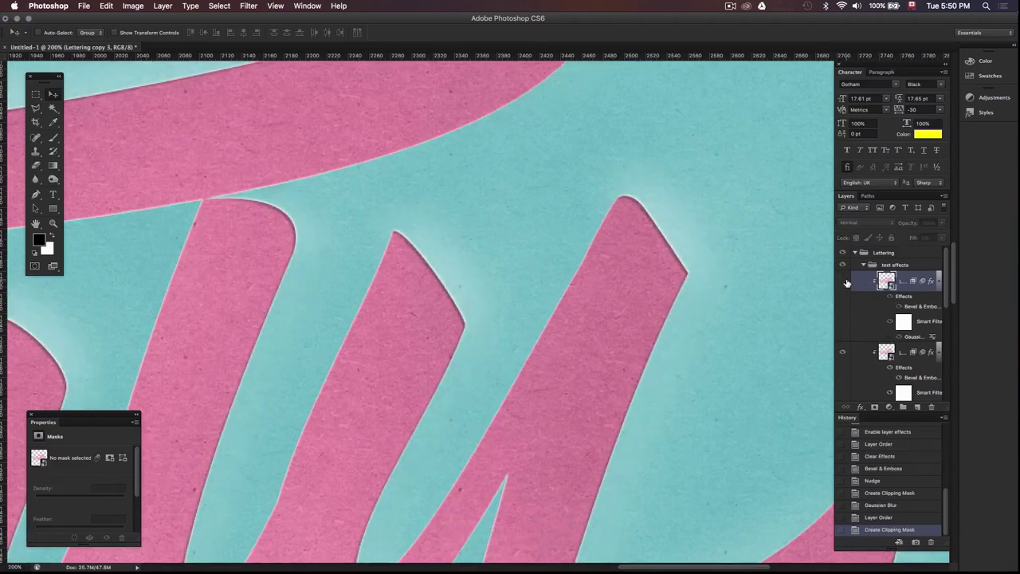
left_click(847, 282)
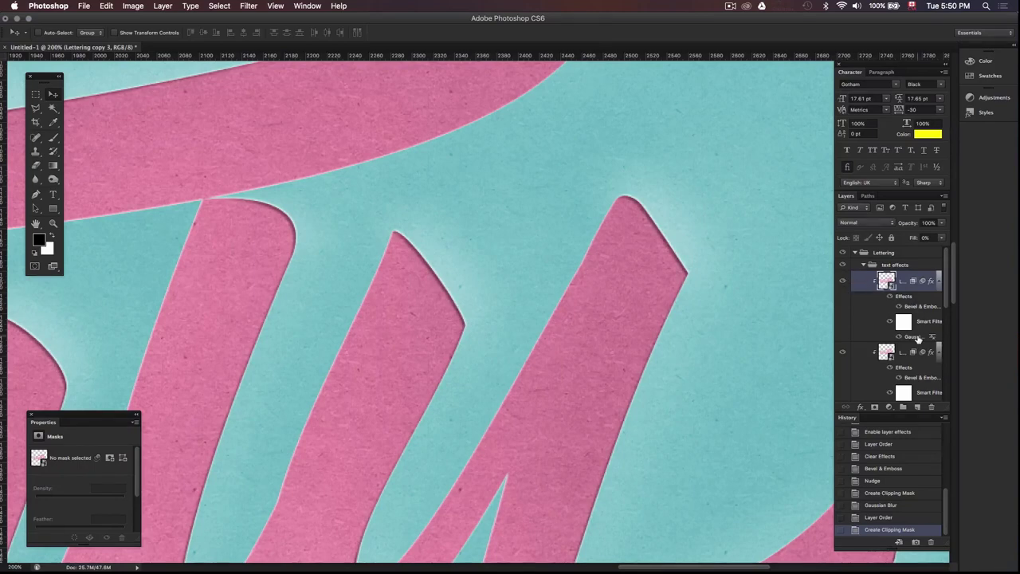
- Set the Gaussian Blur smart filter on Lettering copy 3 to a radius of 6 px
double_click(916, 338)
left_click_drag(470, 95, 572, 112)
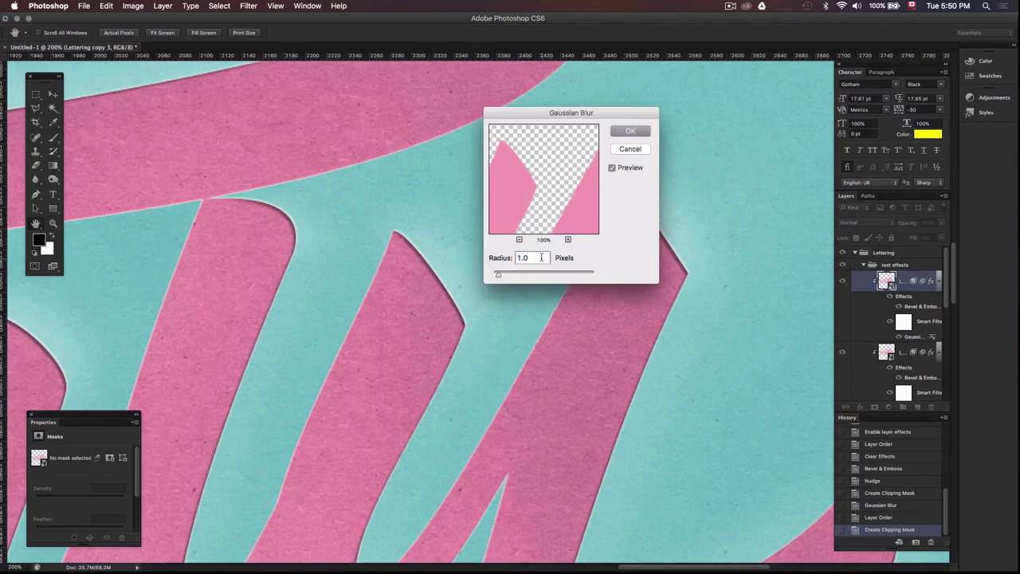
type("6")
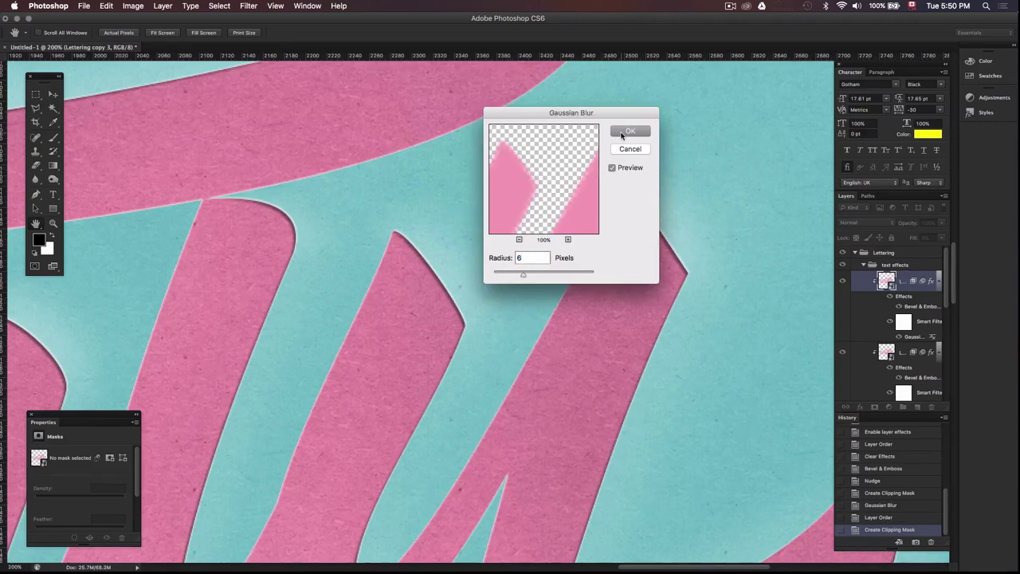
left_click(621, 132)
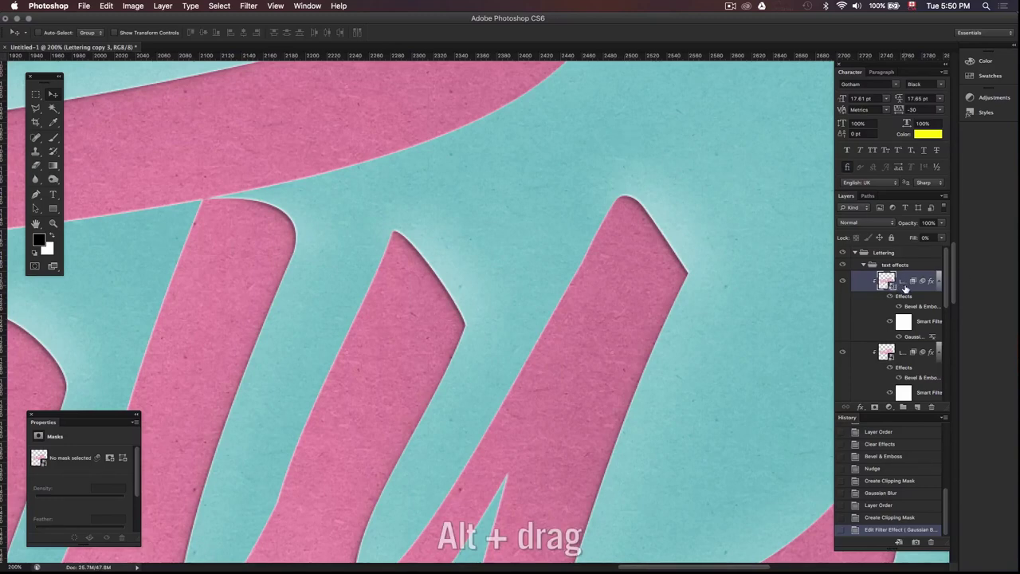
- Duplicate the Lettering copy 3 layer above itself as another clipped layer and set the duplicate's Gaussian Blur radius to 8 px
mouse_move(905, 287)
left_mouse_down()
mouse_move(896, 275)
mouse_move(906, 280)
left_mouse_up()
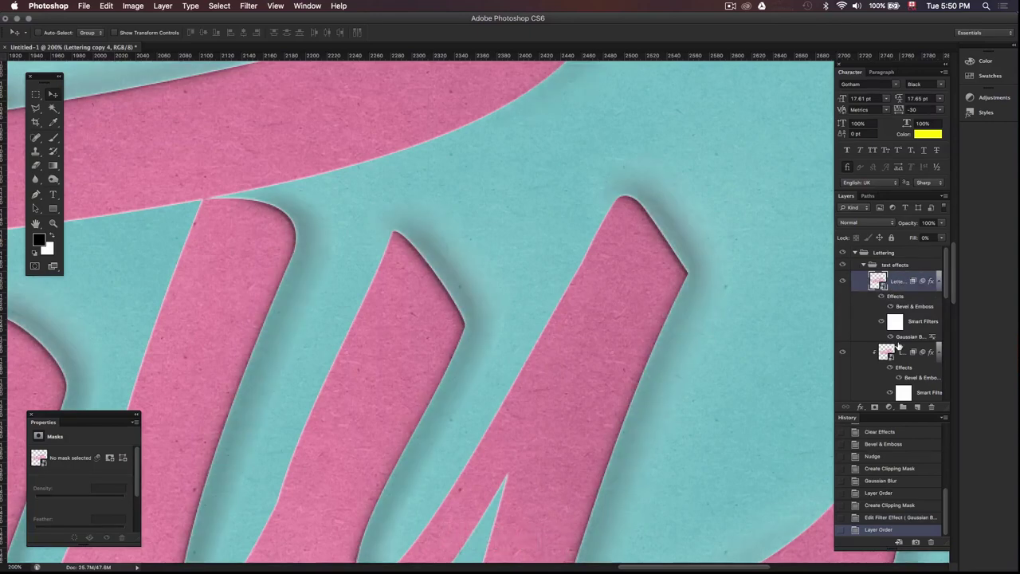
left_click(901, 338, "alt")
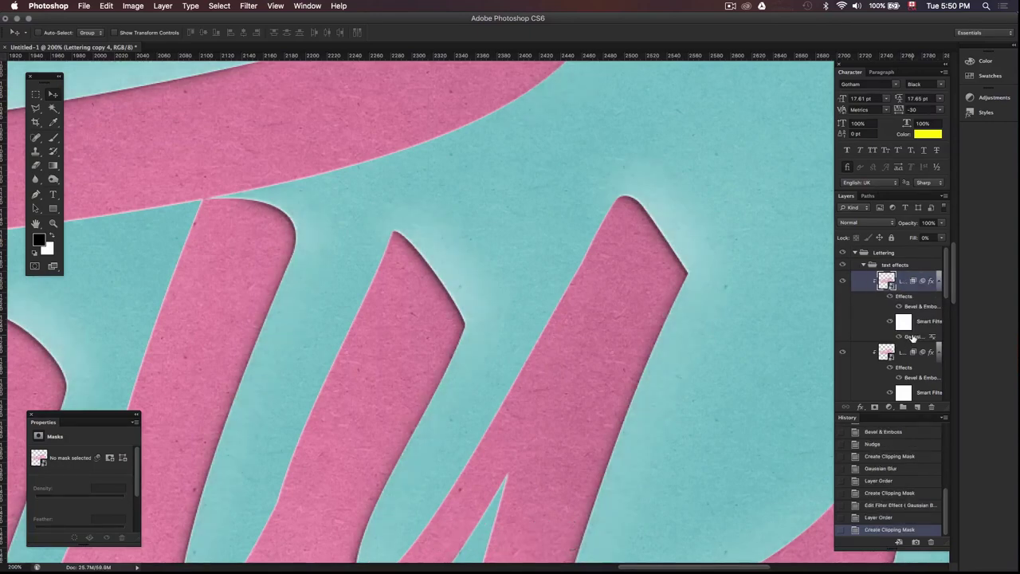
double_click(913, 338)
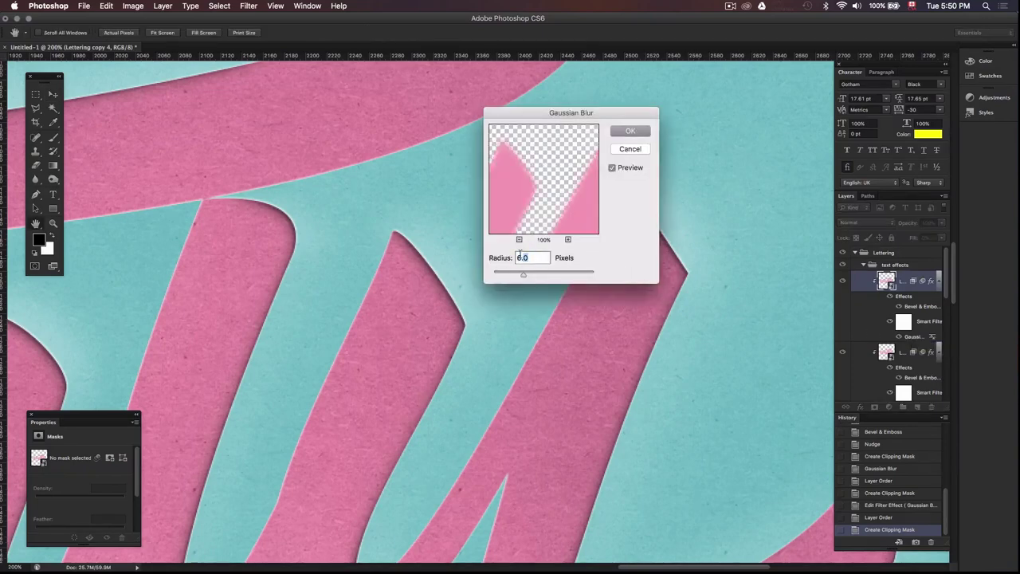
type("8")
left_click(630, 130)
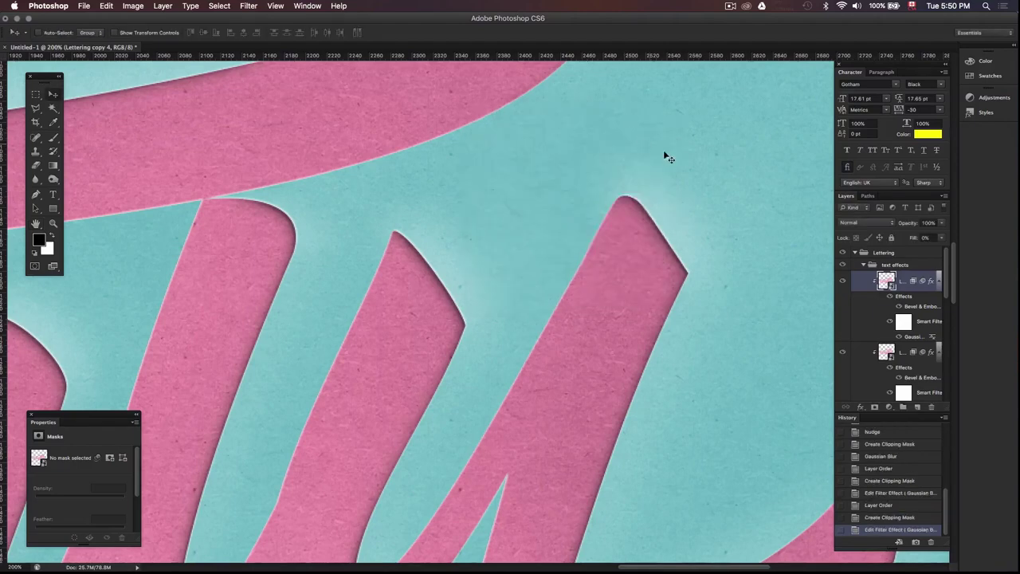
- Duplicate the Lettering copy 4 layer, set the duplicate's Gaussian Blur radius to 10 px, and clip it to the layers beneath
left_click_drag(896, 272, 902, 308)
left_click(889, 337)
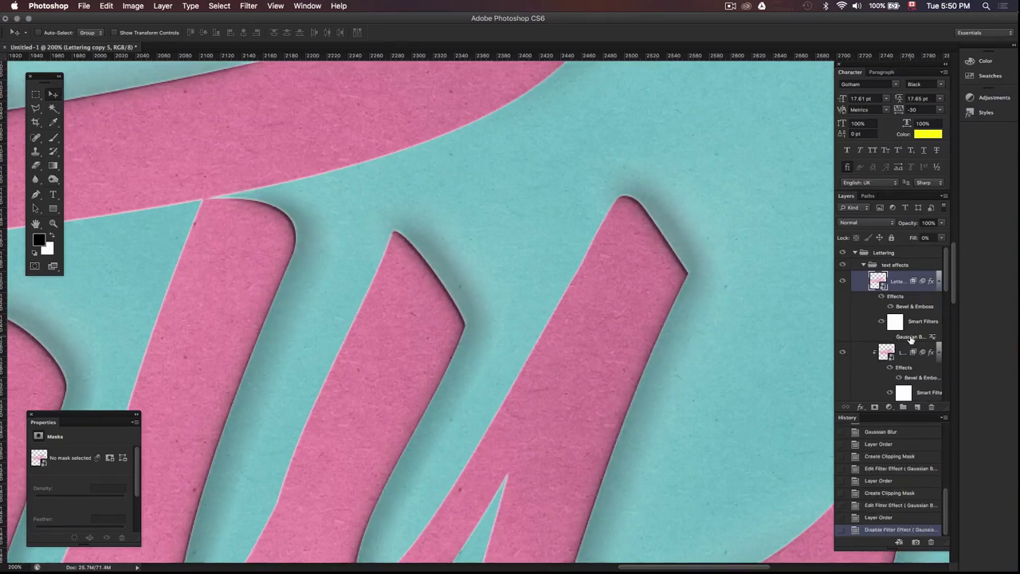
double_click(911, 337)
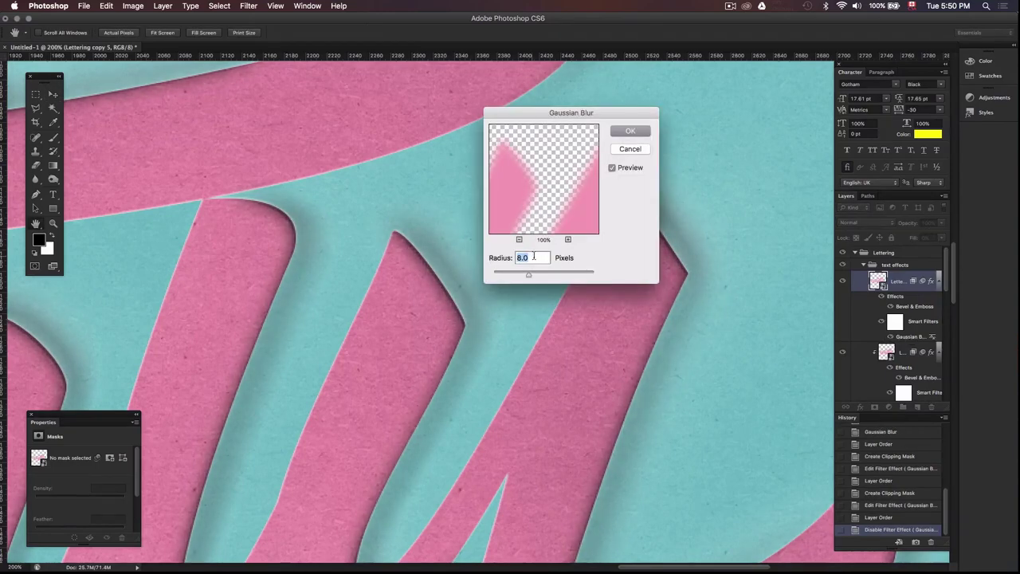
type("10")
left_click(636, 132)
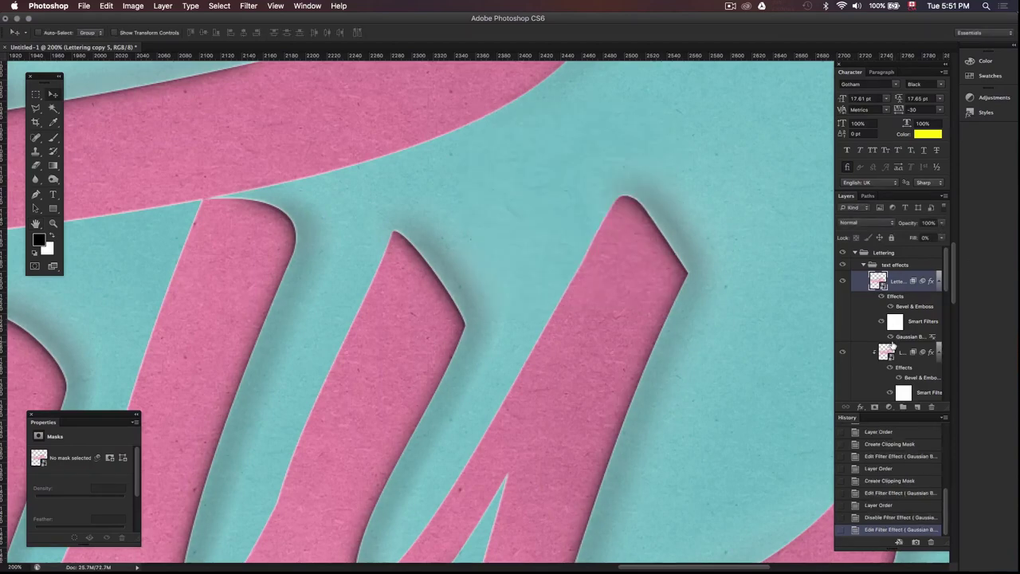
left_click(892, 343, "alt")
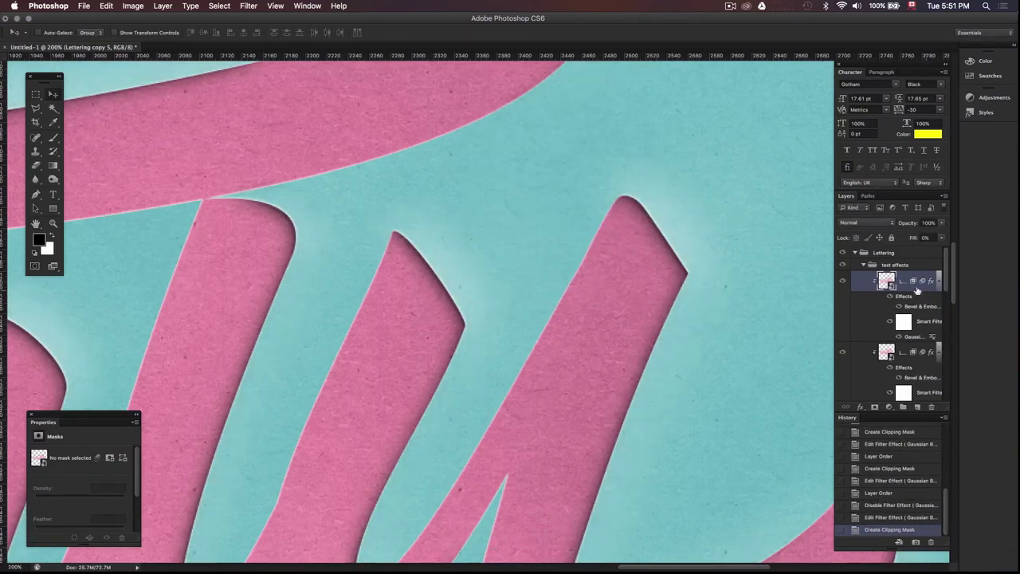
- Duplicate the Lettering copy 5 layer, clip the duplicate to the layers beneath, and set its Gaussian Blur radius to 20 px
left_click_drag(904, 283, 891, 338)
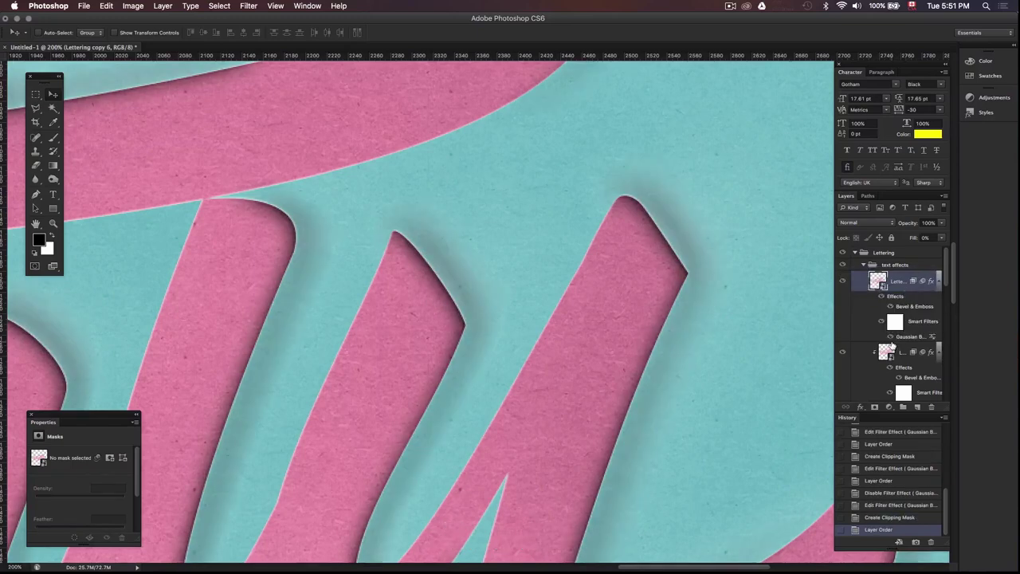
left_click(890, 337)
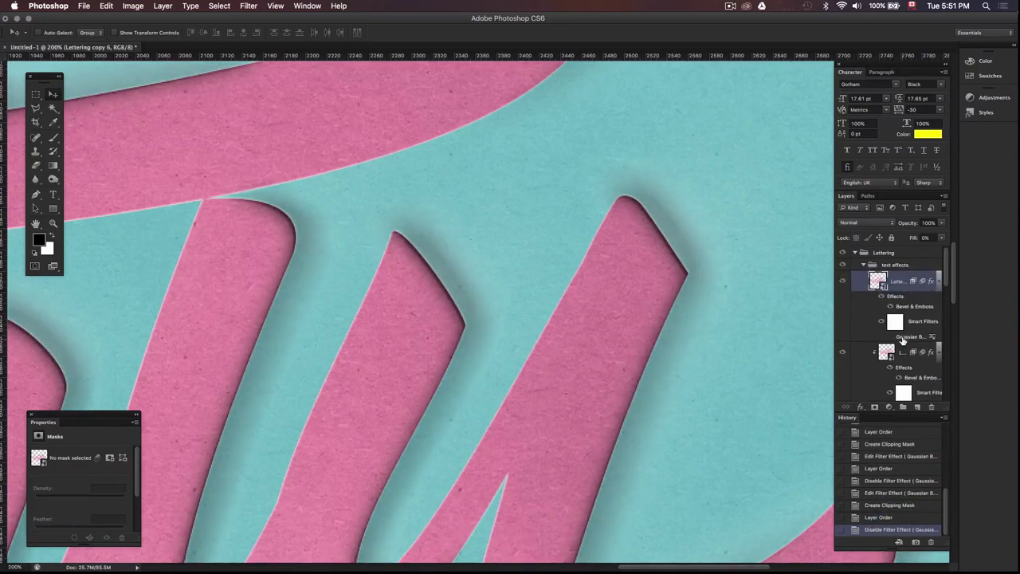
left_click(890, 337)
left_click(893, 344, "alt")
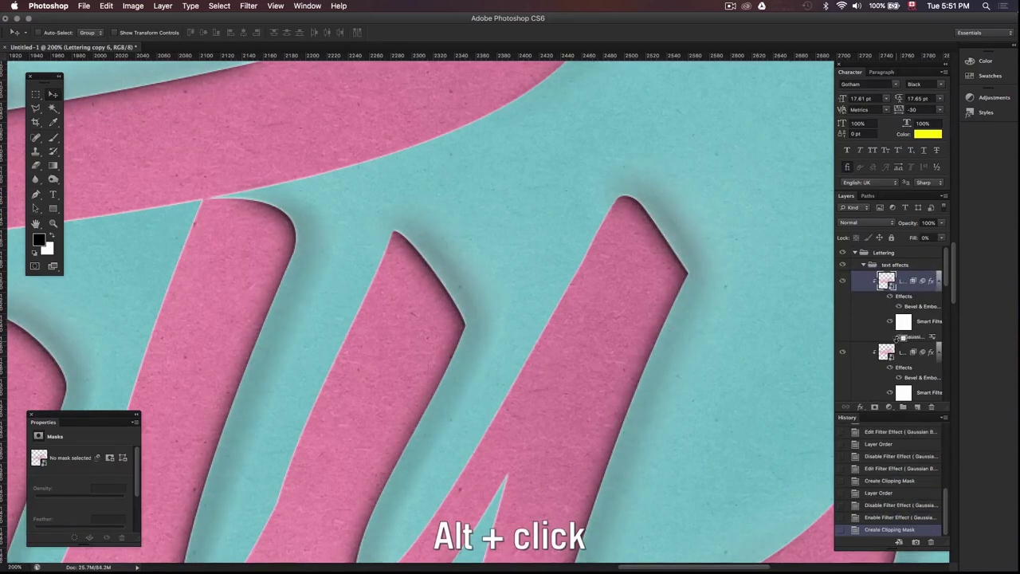
double_click(913, 337)
type("20")
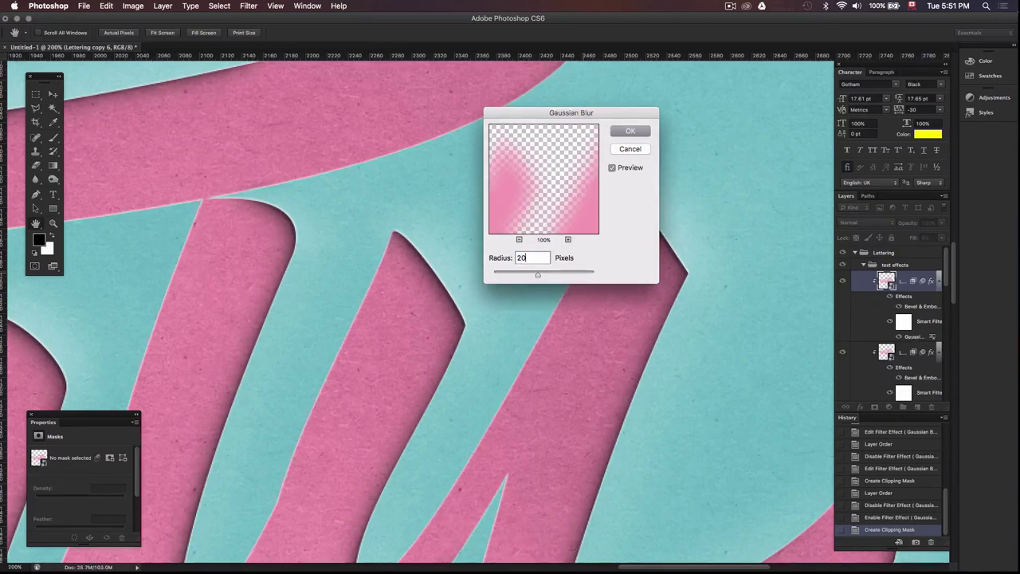
key("Return")
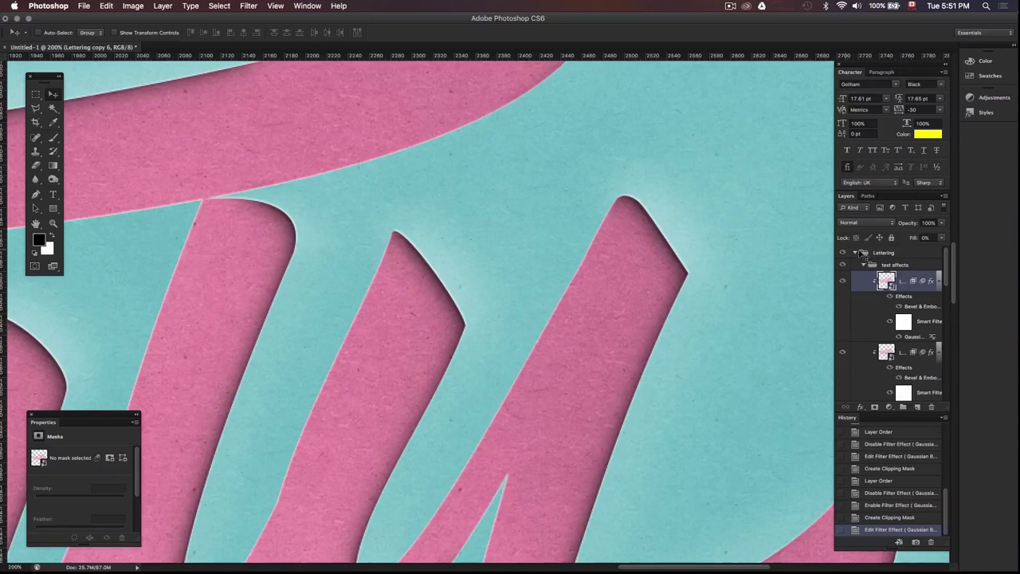
- Duplicate the Lettering copy 6 layer, clip the duplicate to the layers beneath, and set its Gaussian Blur radius to 30 px
left_click_drag(885, 281, 902, 326)
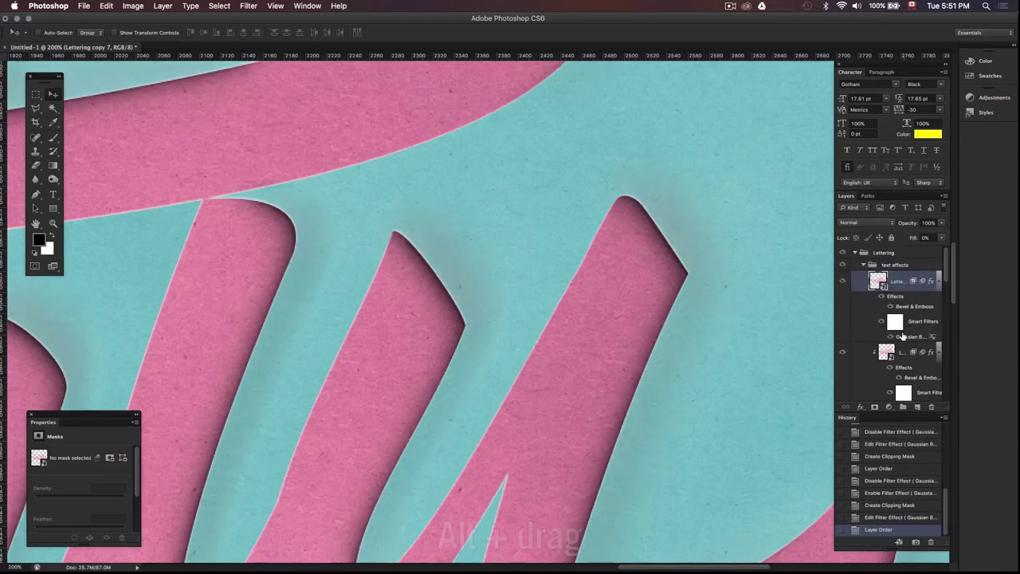
left_click(907, 343, "alt")
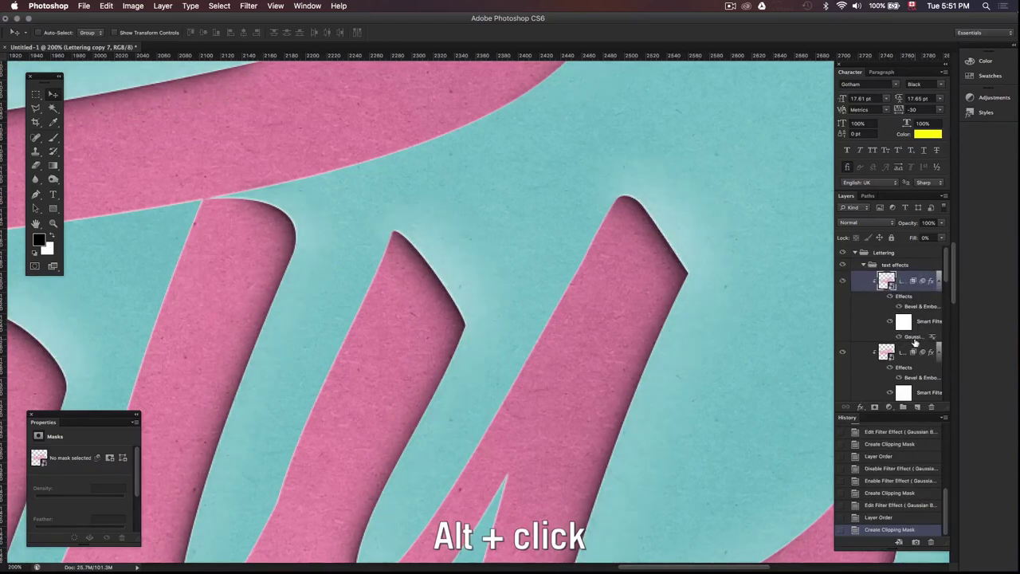
double_click(912, 337)
type("30")
left_click(634, 132)
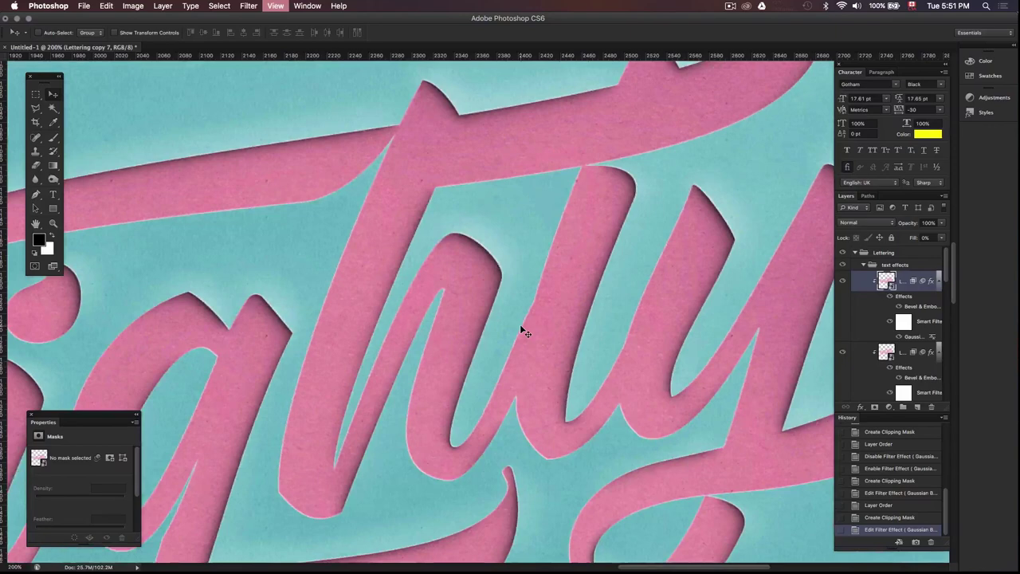
- Add a Satin effect to the Lettering copy 7 layer with Soft Light blending, white colour (ffffff) and 20% opacity
key("super+0")
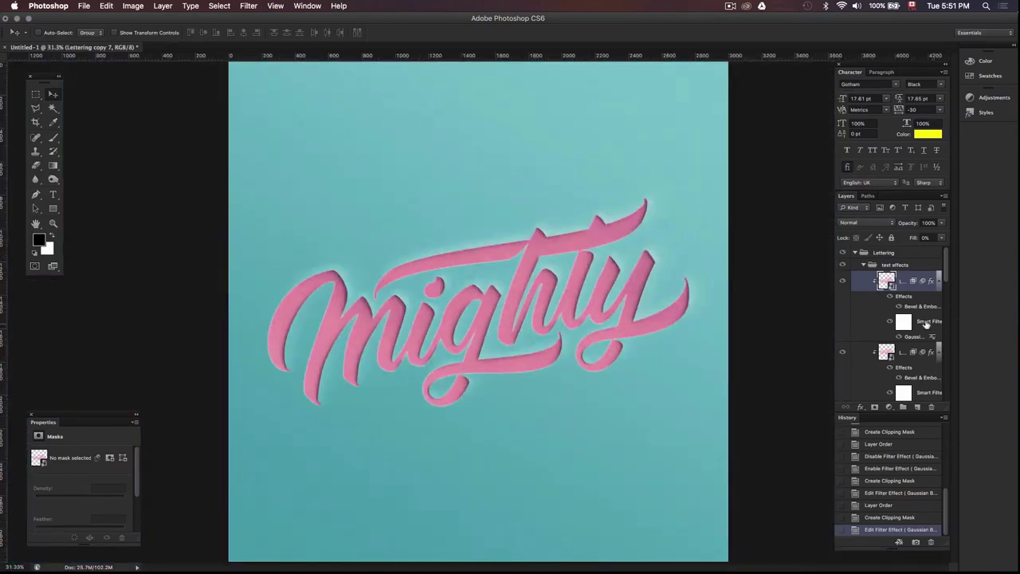
left_click(862, 407)
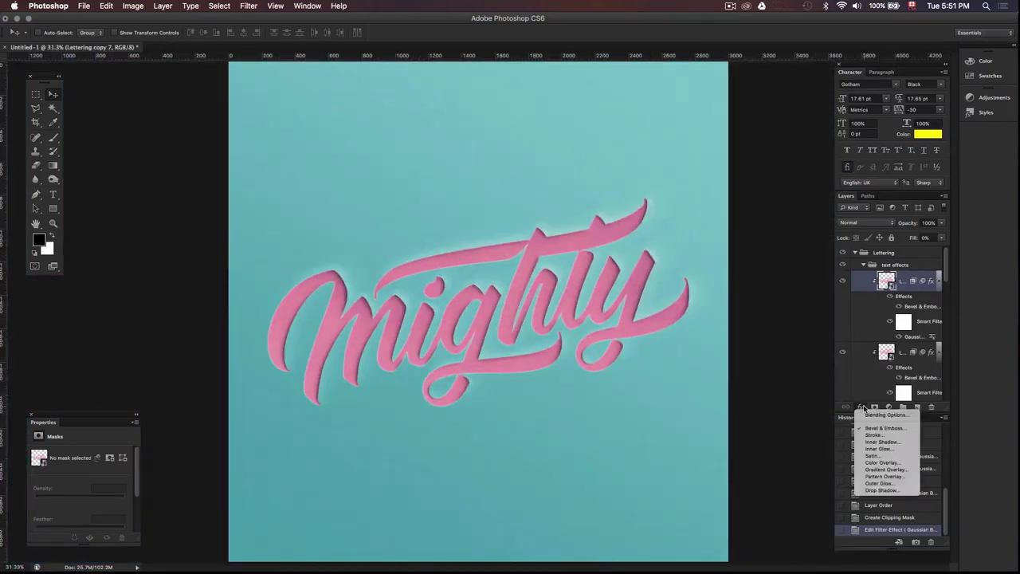
left_click(872, 455)
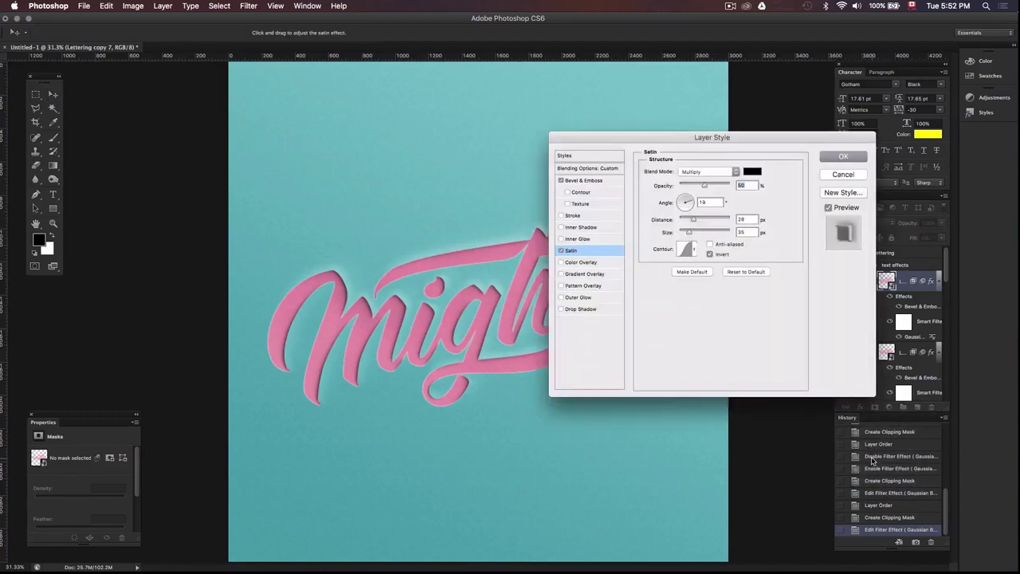
left_click(731, 174)
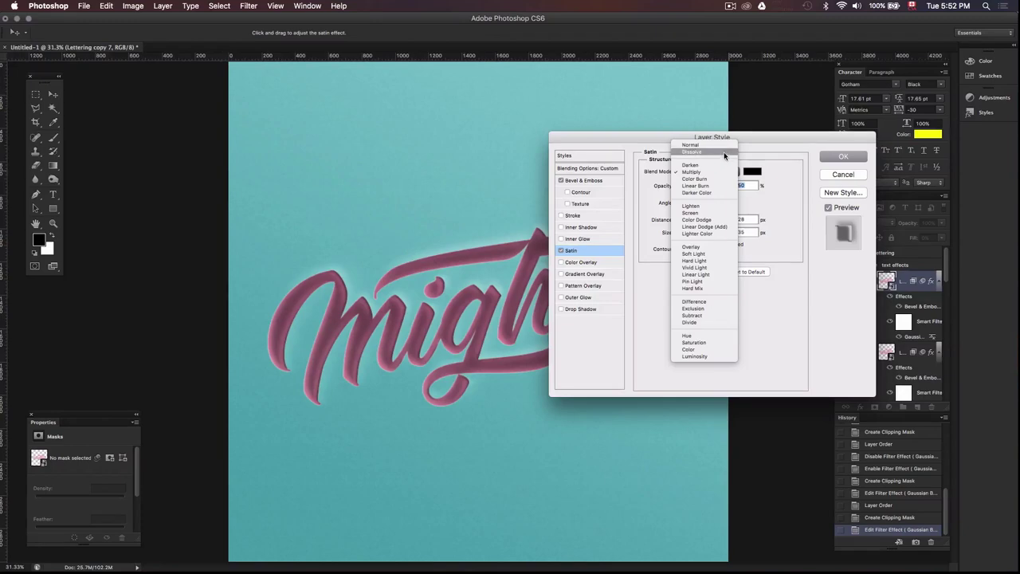
left_click(717, 254)
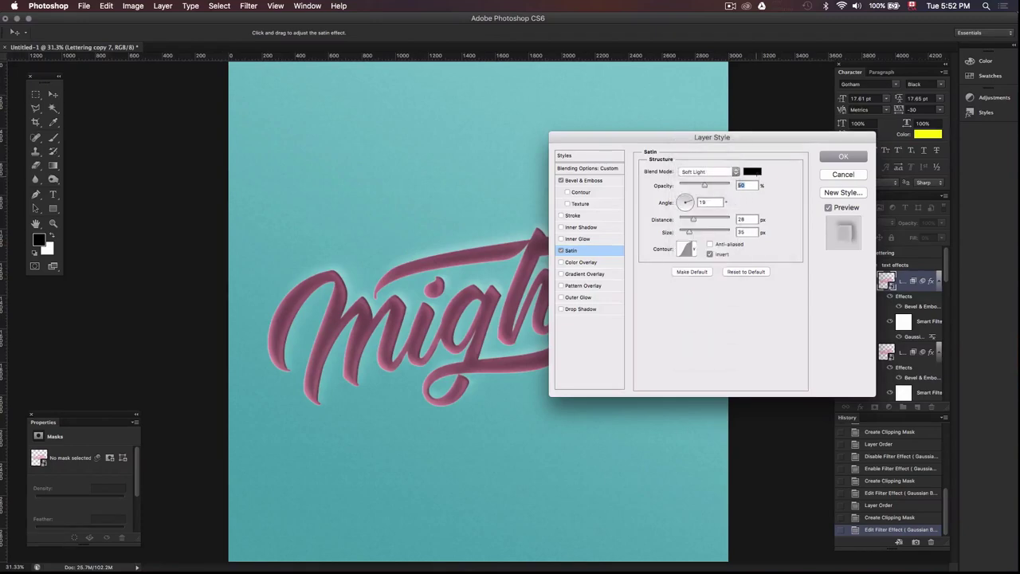
left_click(751, 171)
left_click_drag(199, 159, 46, 64)
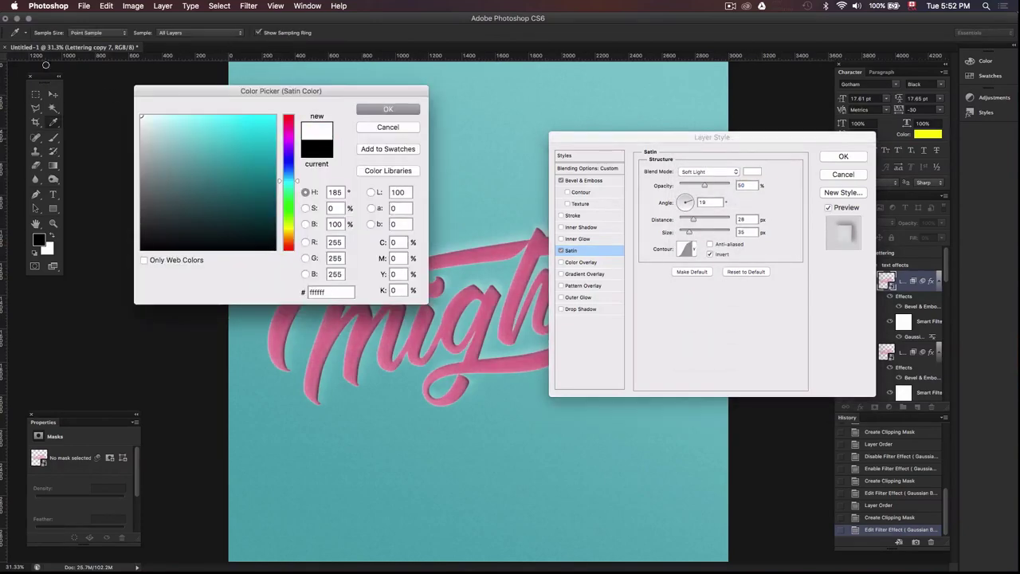
left_click(387, 109)
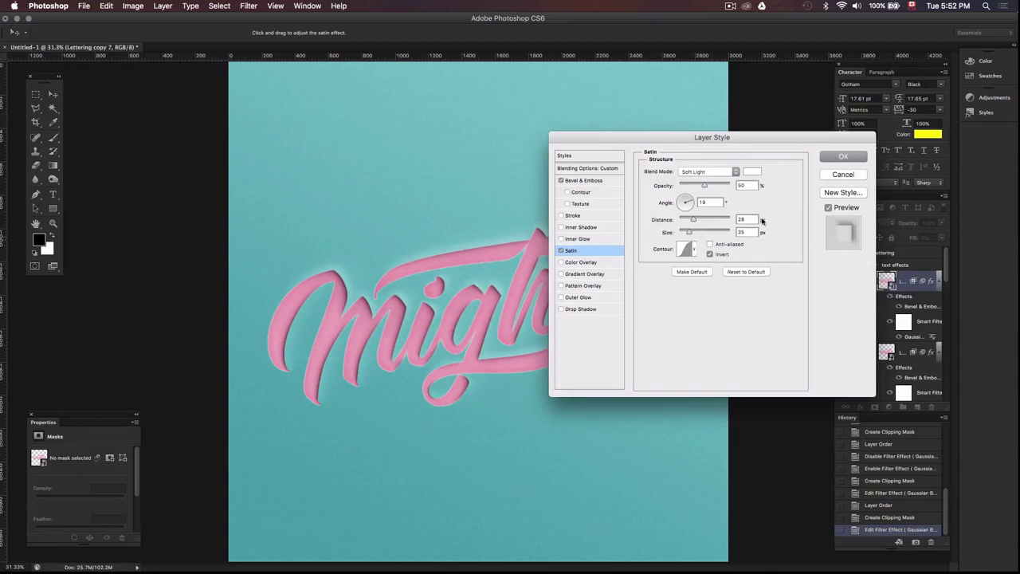
left_click_drag(753, 185, 721, 183)
type("20")
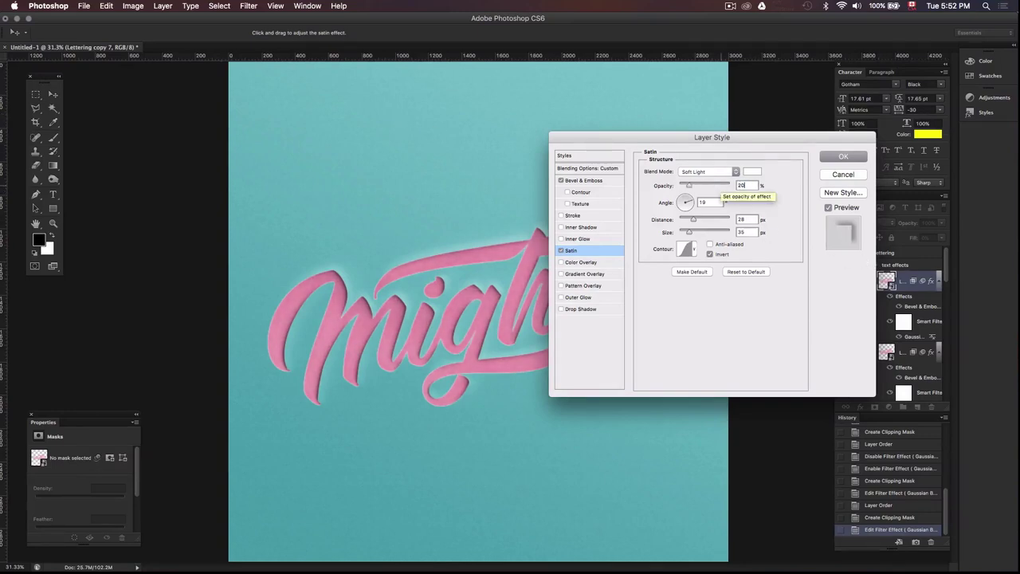
- Set the Satin angle to 45°, distance to 90 px and size to 90 px with a linear contour, and apply the effect
left_click(692, 198)
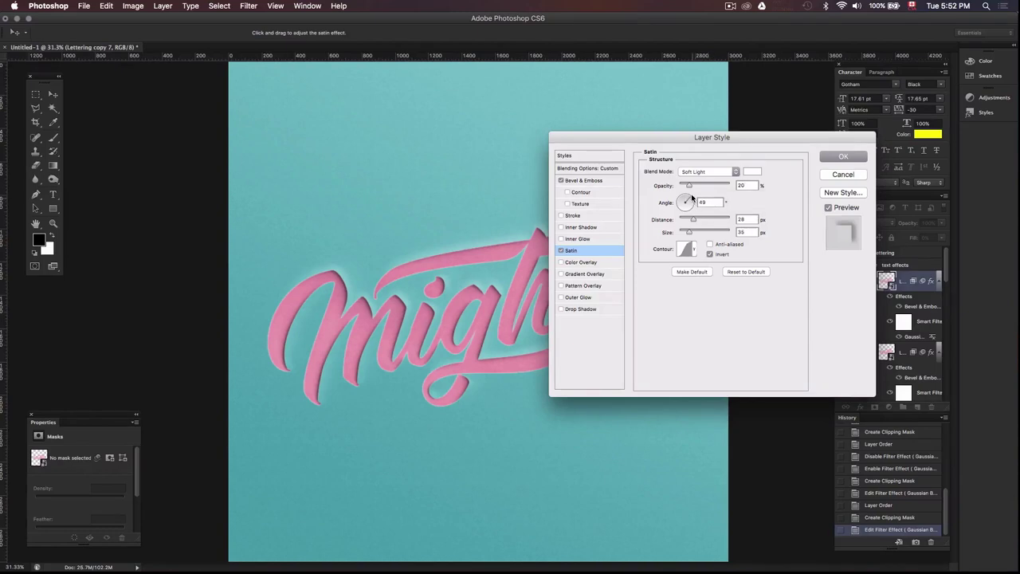
left_click(692, 198)
key("Tab")
type("90")
key("Tab")
type("90")
left_click(694, 249)
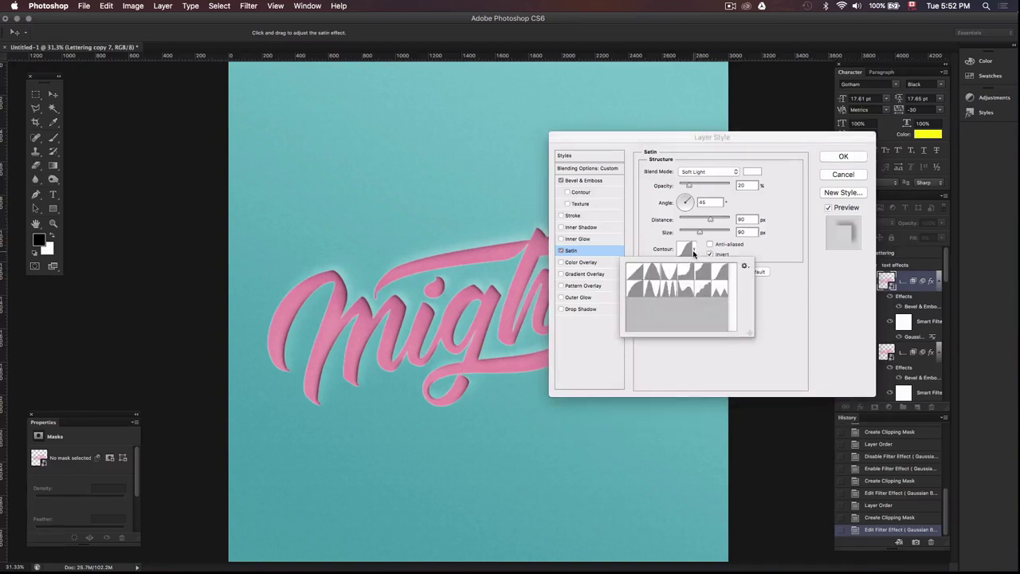
left_click(635, 272)
left_click(800, 285)
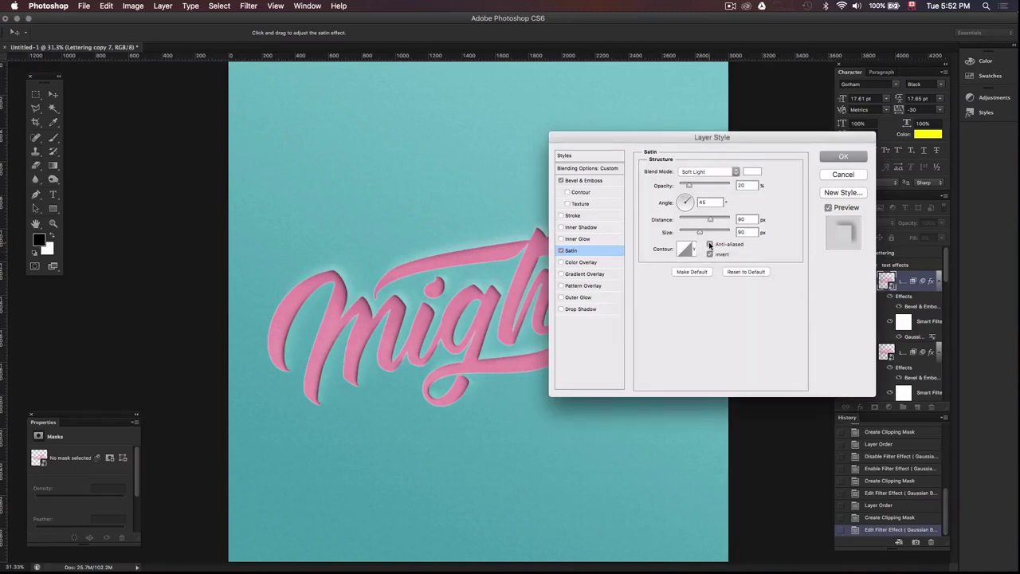
left_click(830, 159)
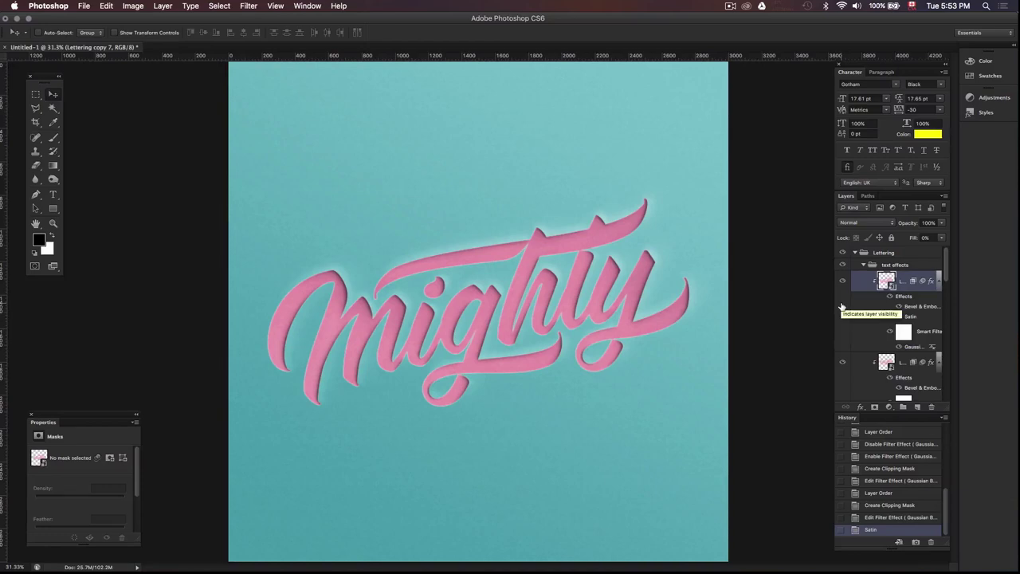
- Collapse the text effects group, create a new layer and place it directly beneath the Lettering layer inside the Lettering group
left_click(863, 265)
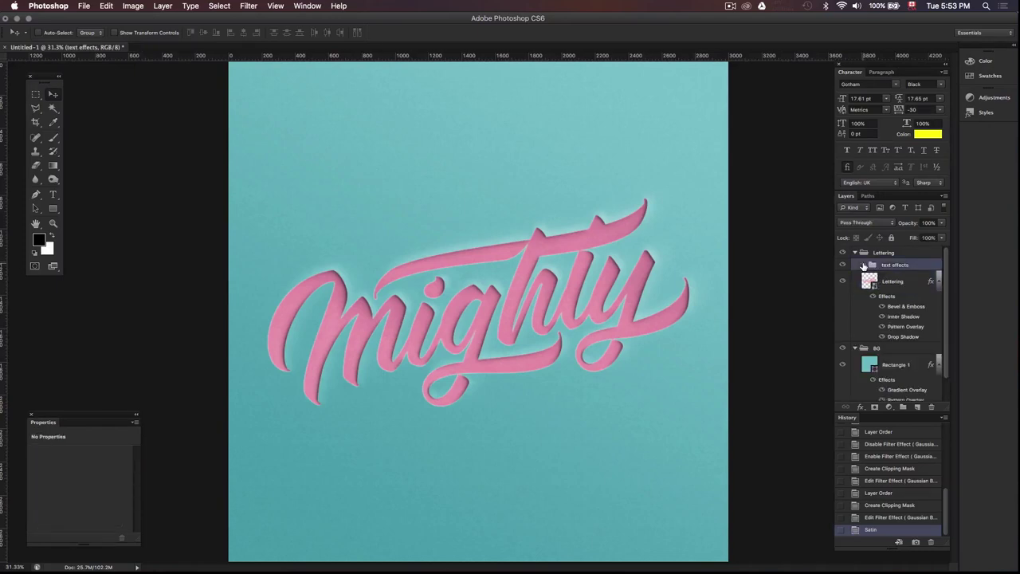
left_click(895, 350)
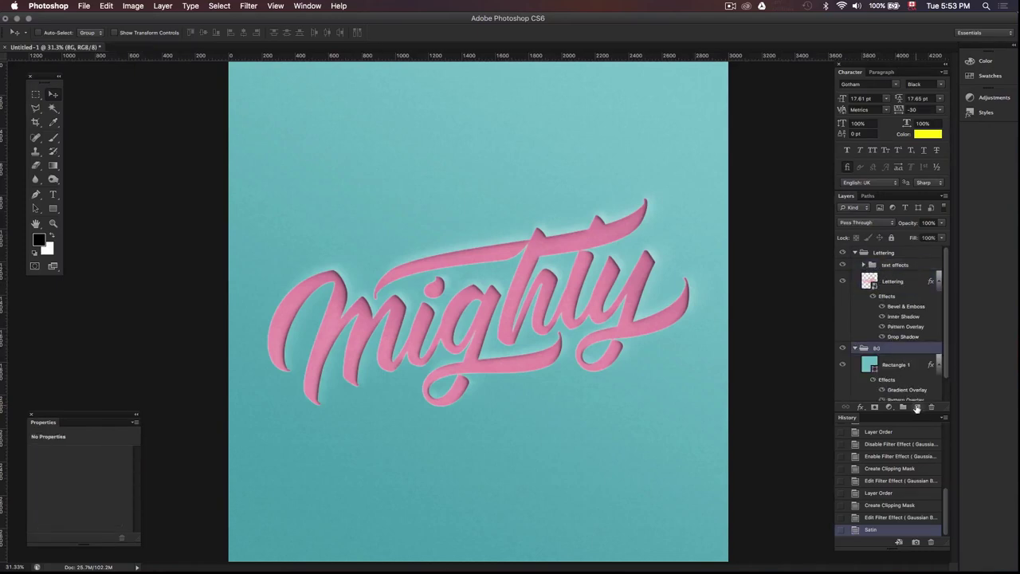
left_click(918, 409)
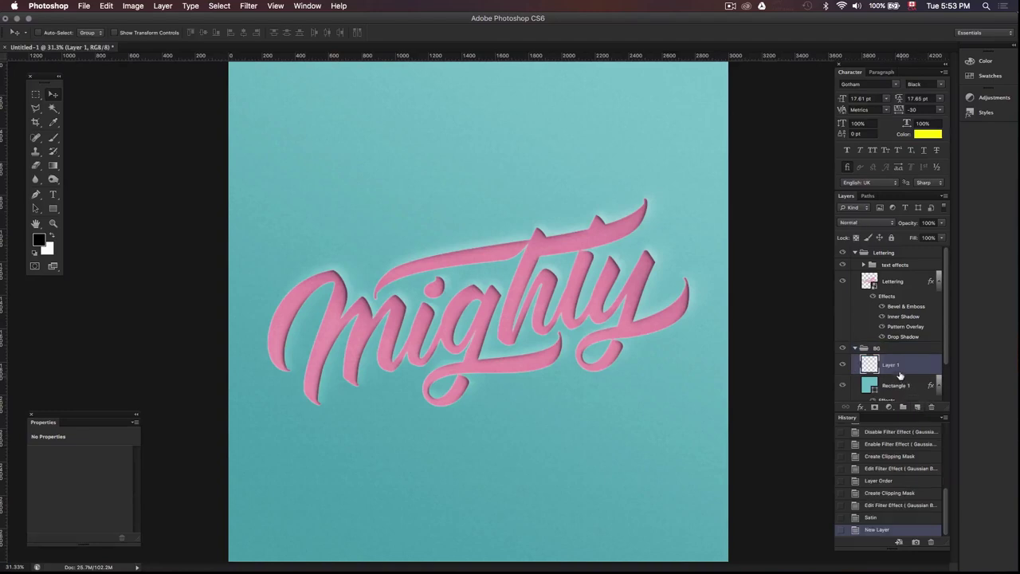
left_click_drag(899, 370, 891, 313)
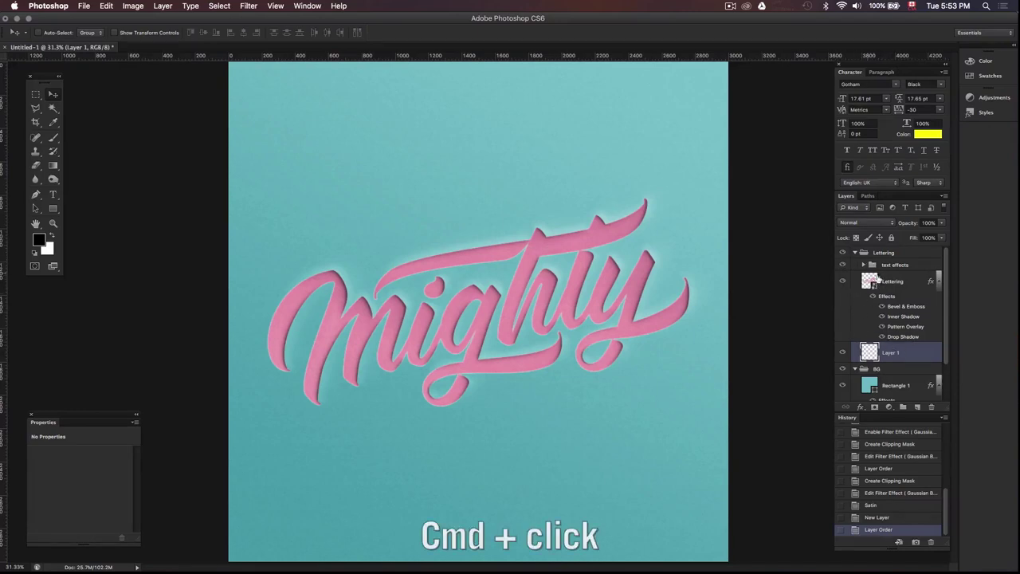
- Load the Lettering layer's outline as a selection, fill it on Layer 1 with dark blue 0a4b61, and deselect
left_click(871, 281, "super")
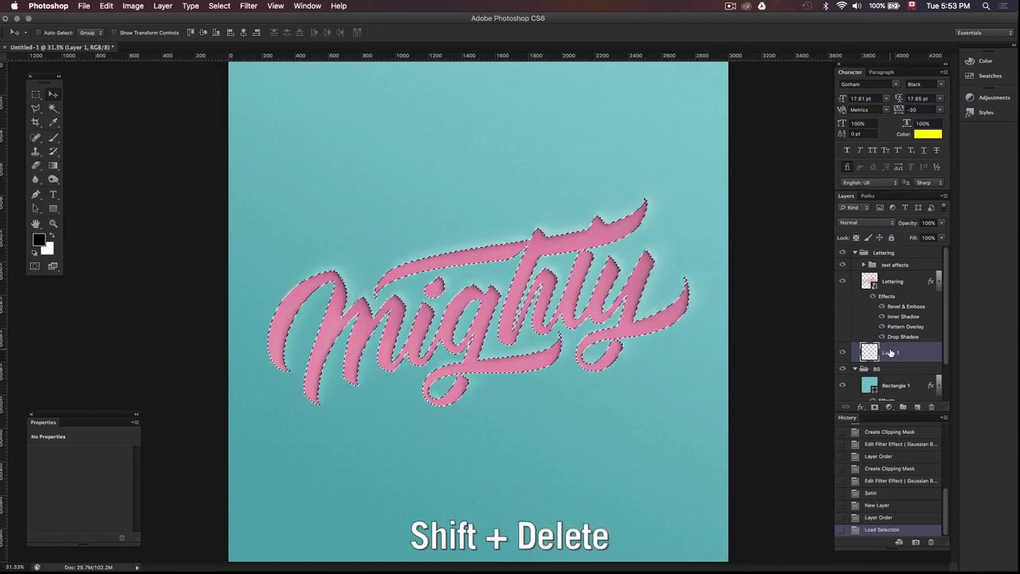
key("shift+Delete")
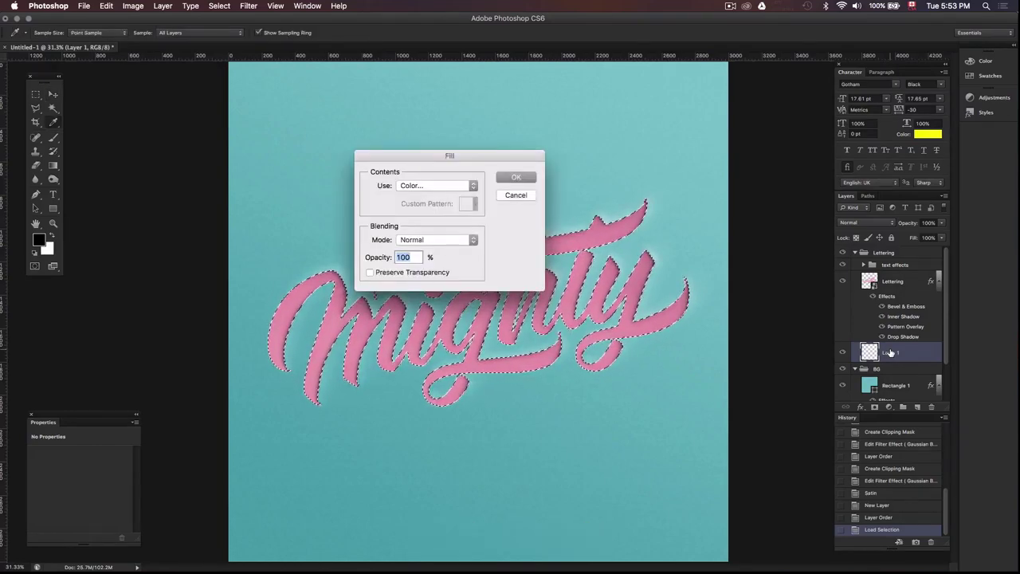
left_click(472, 185)
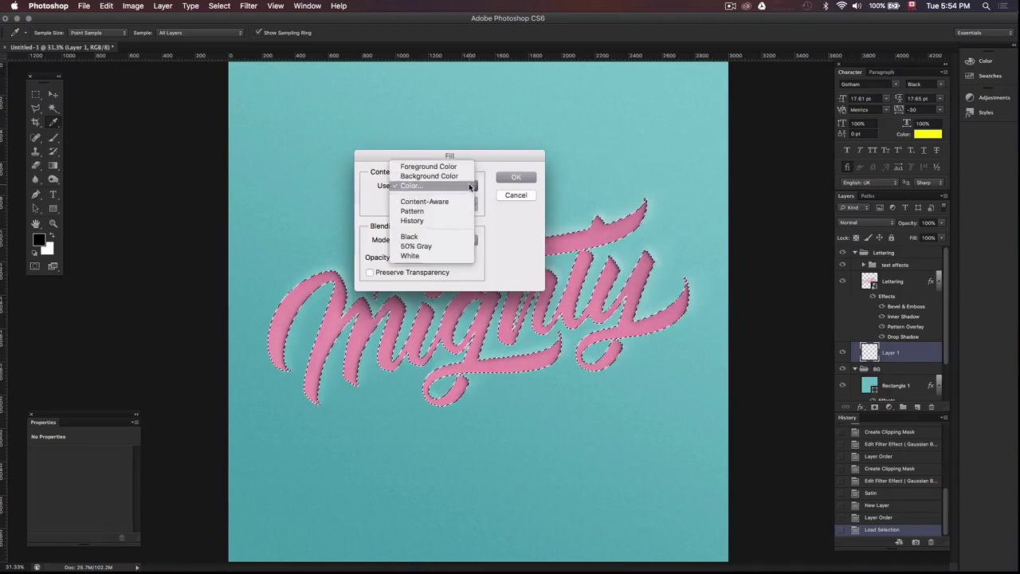
left_click(411, 185)
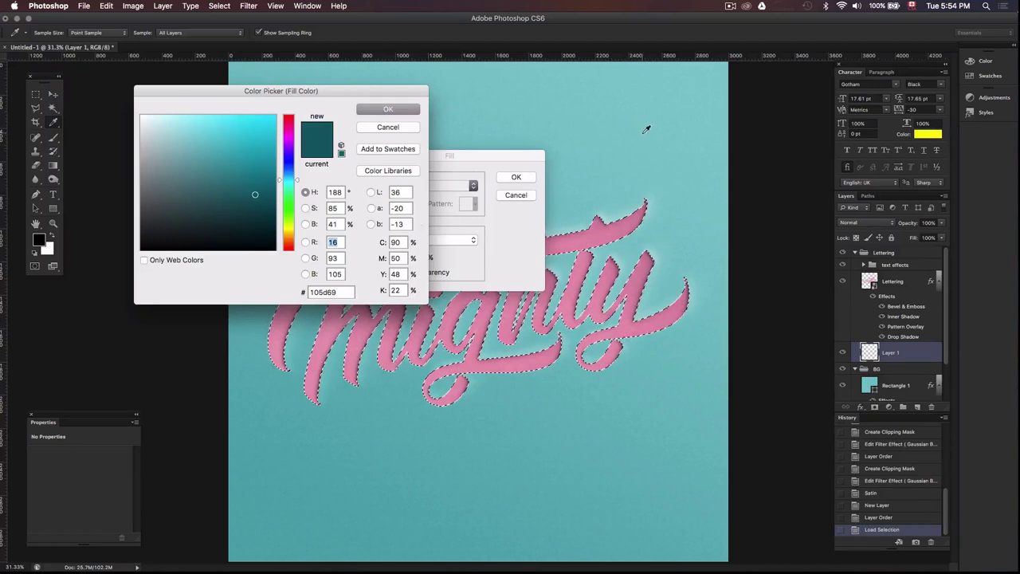
left_click(191, 141)
left_click(262, 198)
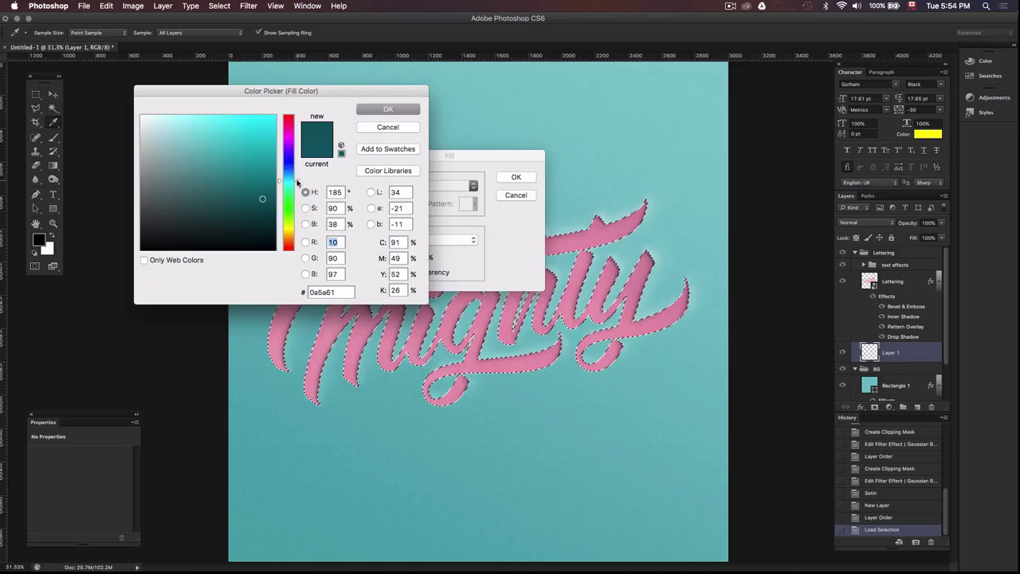
left_click(298, 177)
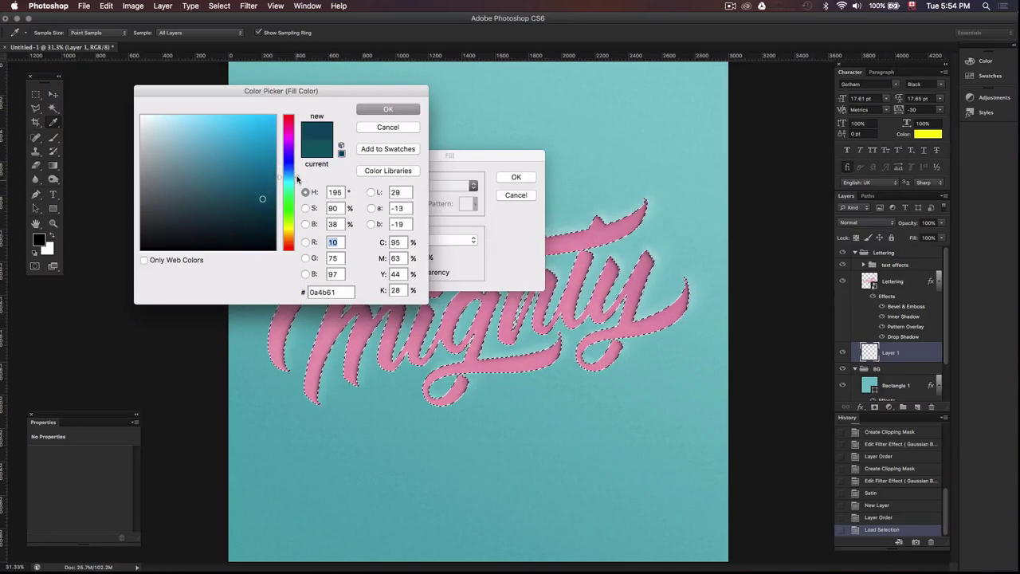
left_click(402, 108)
left_click(519, 183)
key("v")
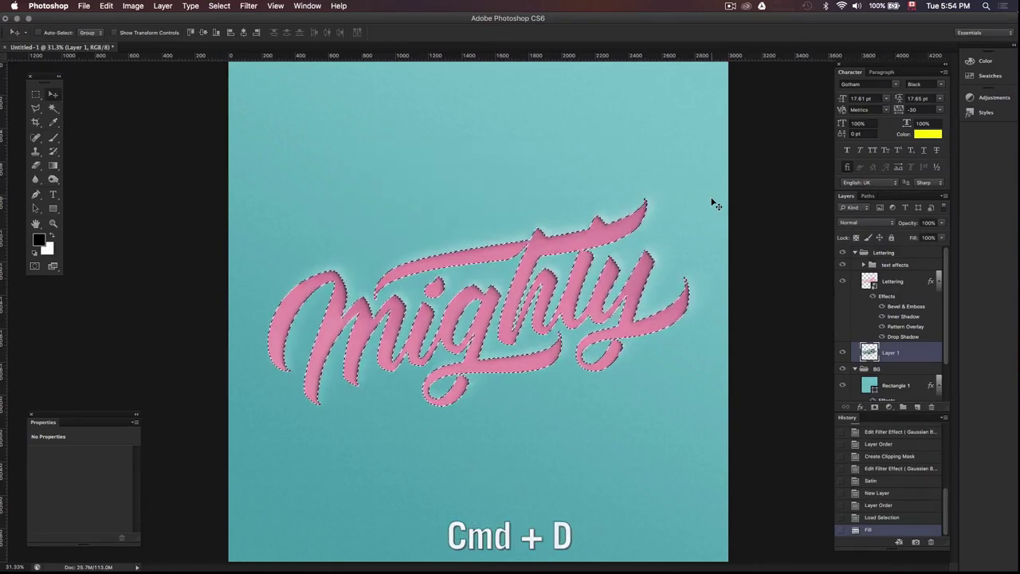
key("super+d")
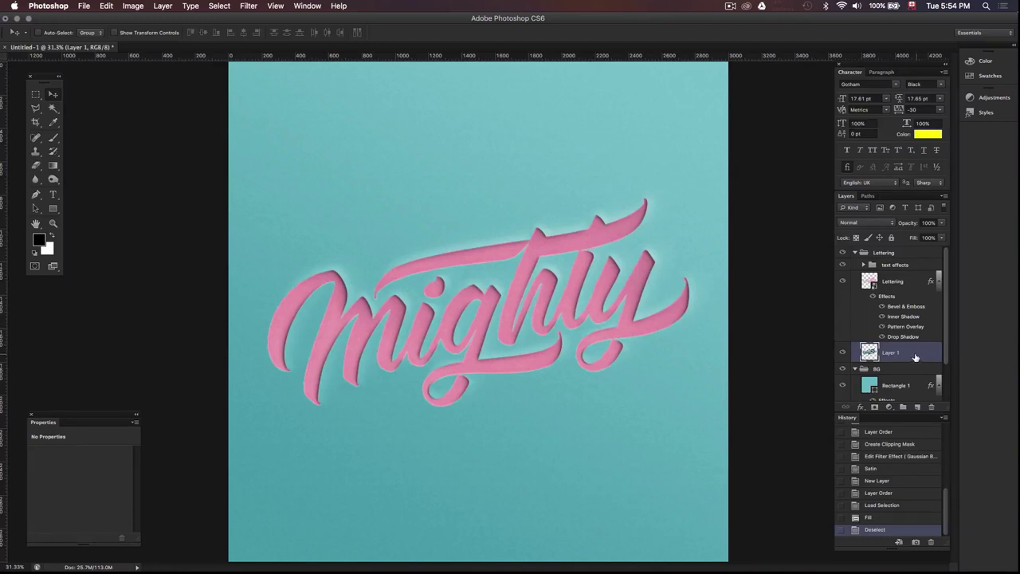
- Nudge Layer 1 diagonally down and to the left in small increments so it forms an offset shadow beneath the lettering
key("Down")
key("Left")
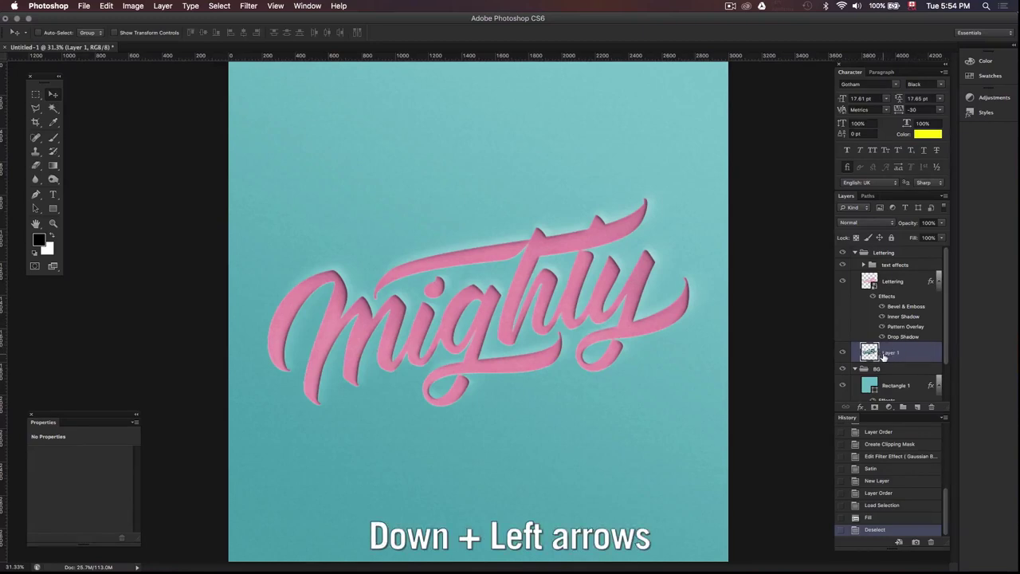
key("Down")
key("Left")
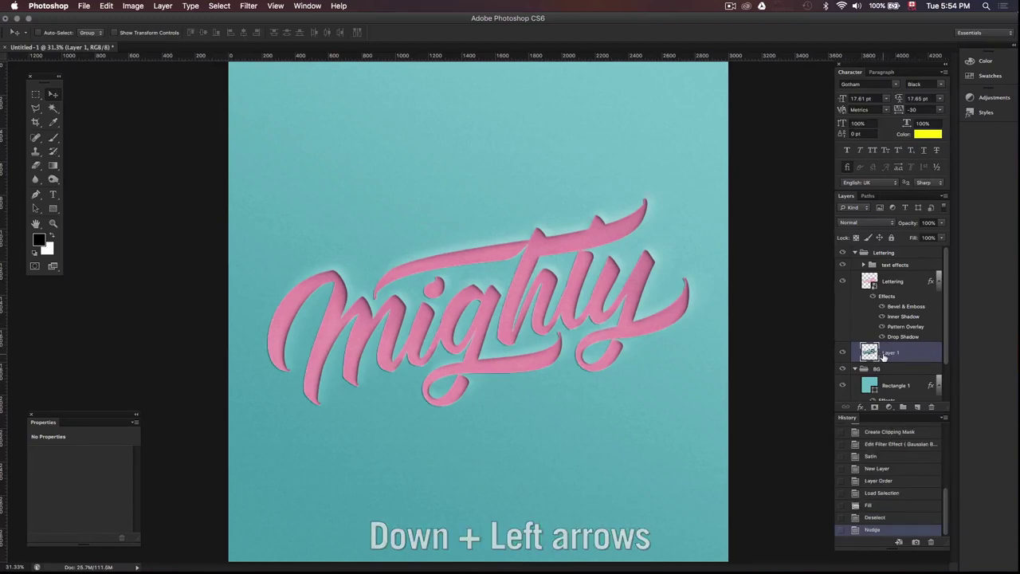
key("Down")
key("Left")
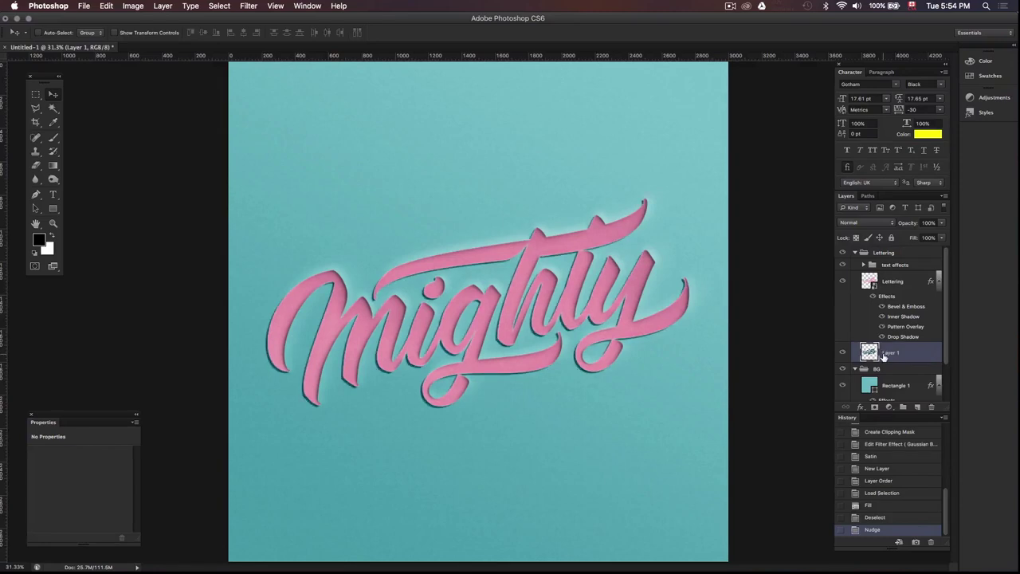
key("Down")
key("Left")
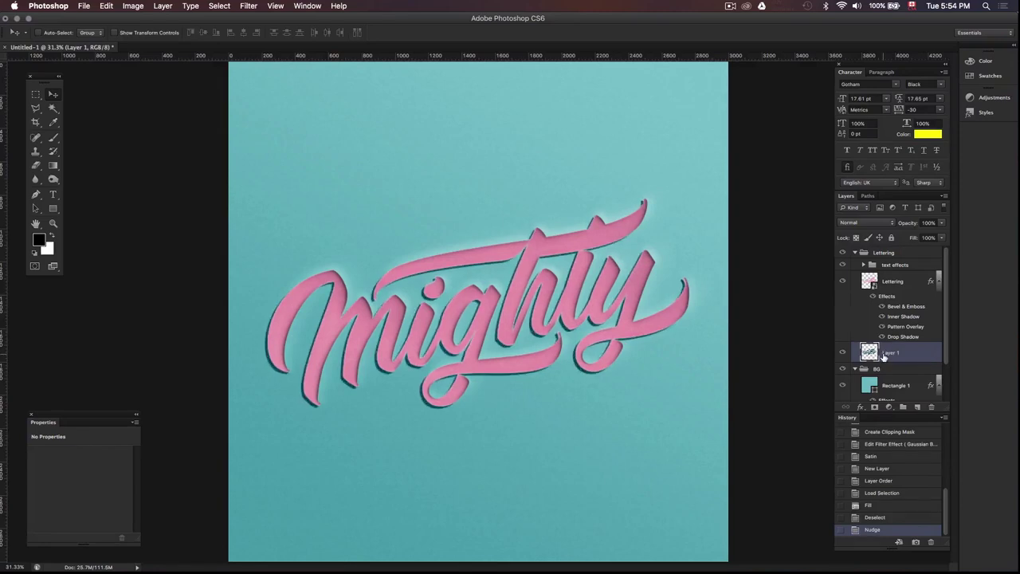
key("Up")
key("Right")
key("Down")
key("Left")
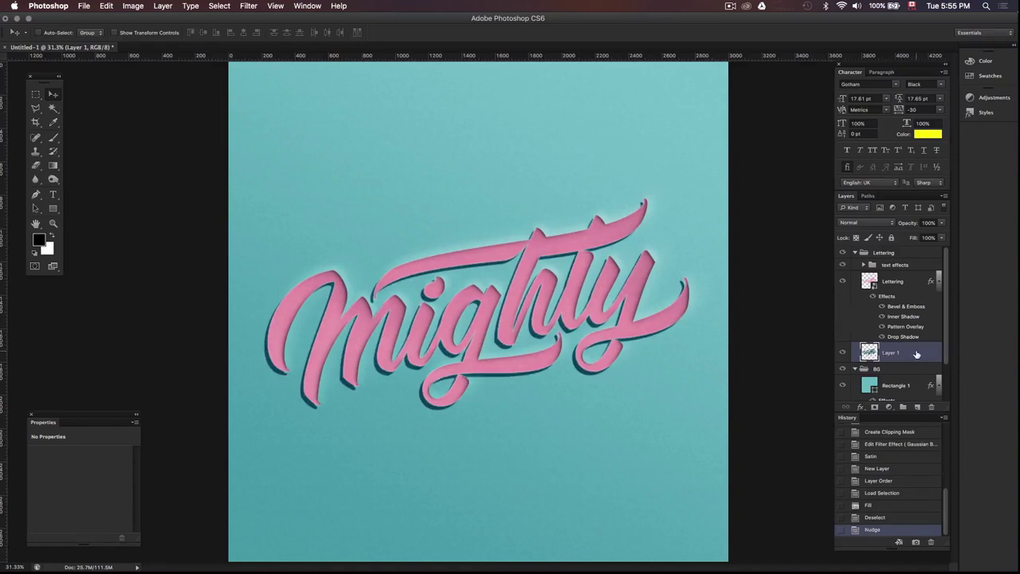
- Convert Layer 1 to a smart object and apply a Gaussian Blur with a 10 px radius
right_click(908, 353)
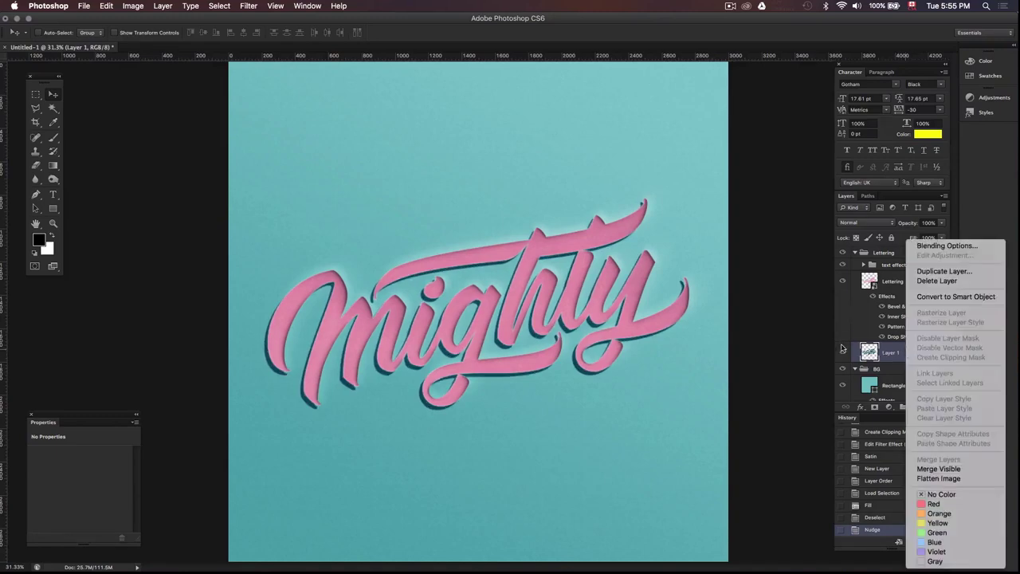
left_click(919, 296)
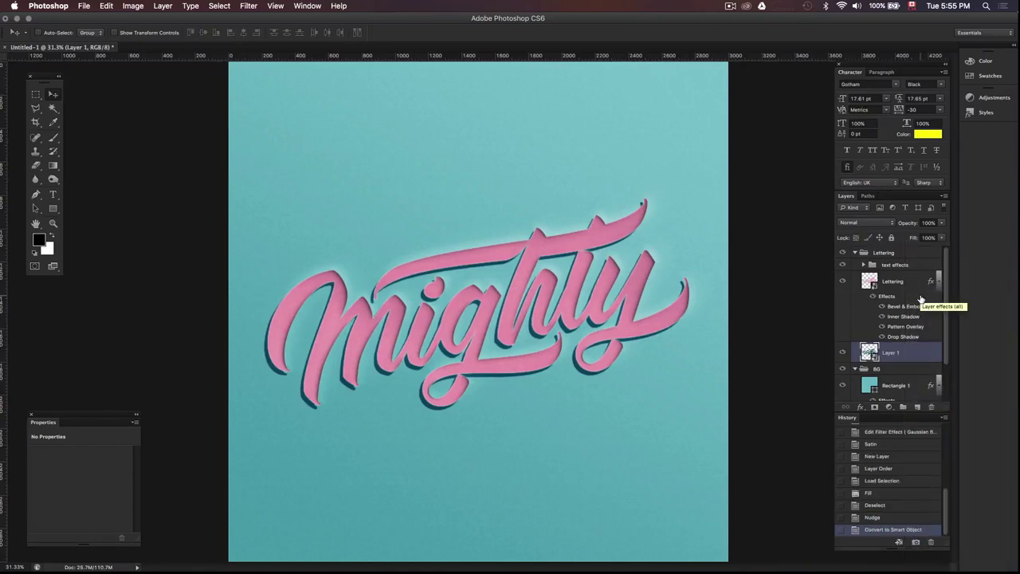
left_click(249, 6)
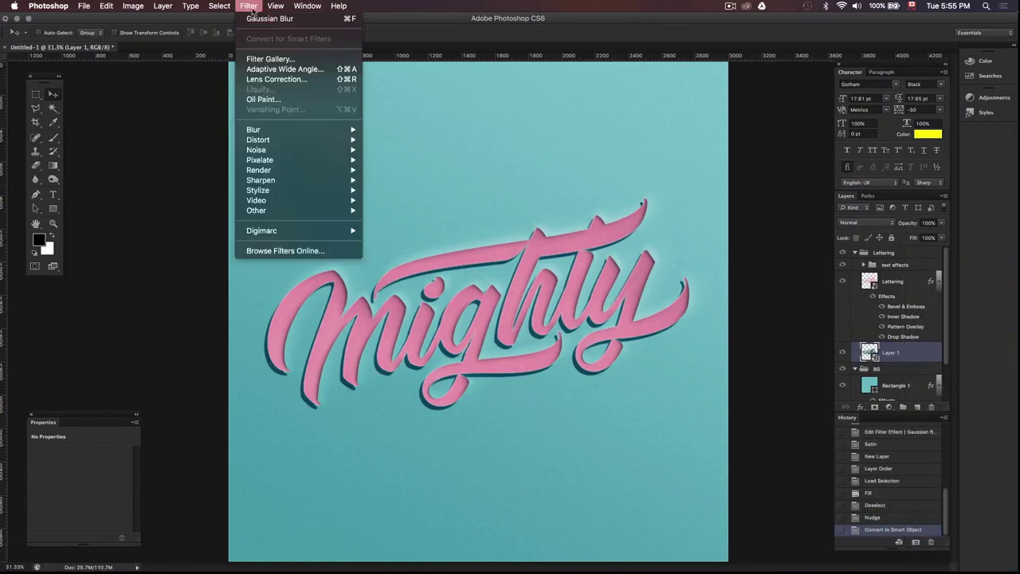
mouse_move(267, 129)
left_click(421, 212)
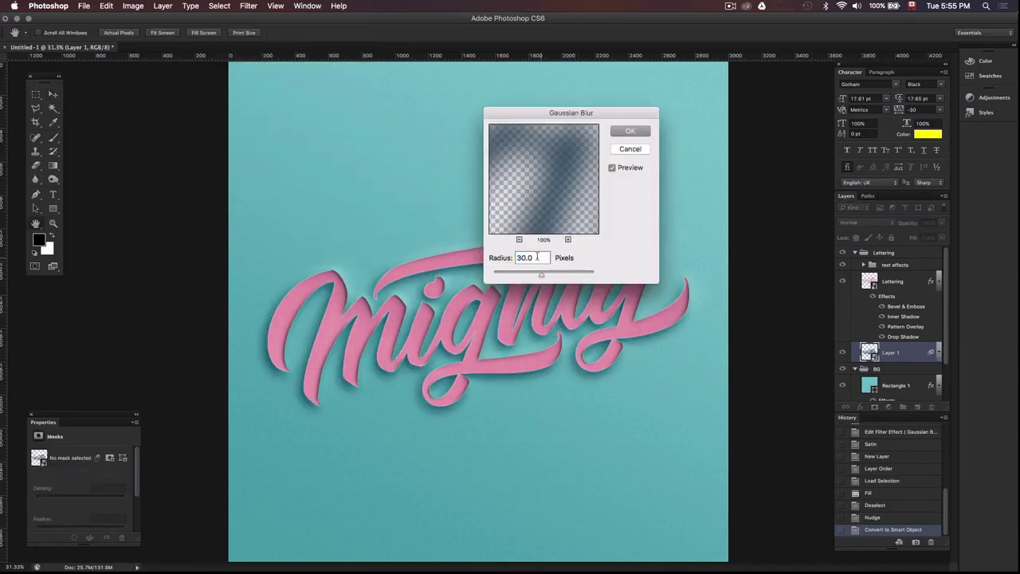
type("10")
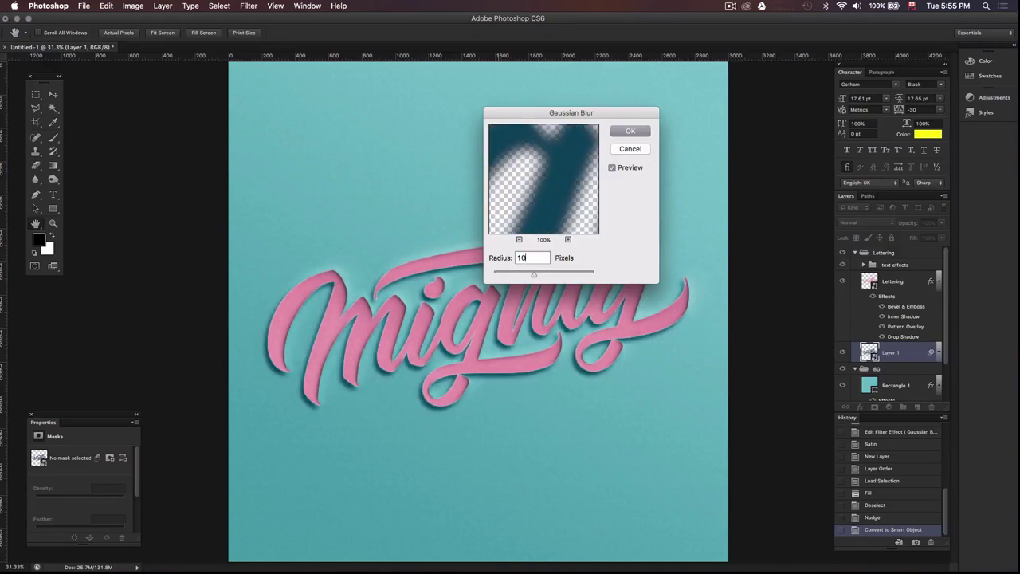
key("Return")
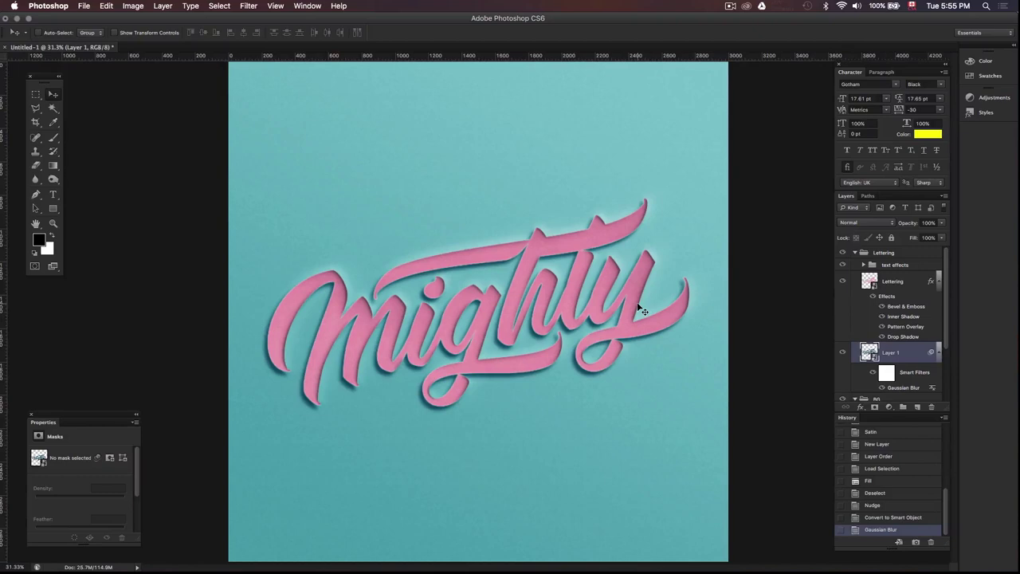
- Set the shadow layer's opacity to 25% and its blend mode to Multiply, and inspect the lettering up close
left_click(928, 223)
type("25")
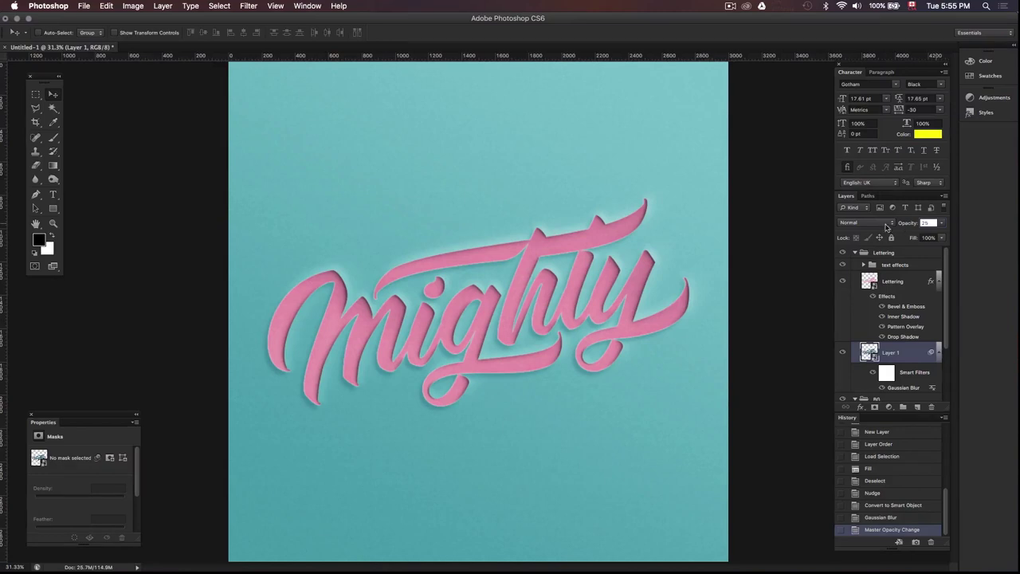
left_click(891, 224)
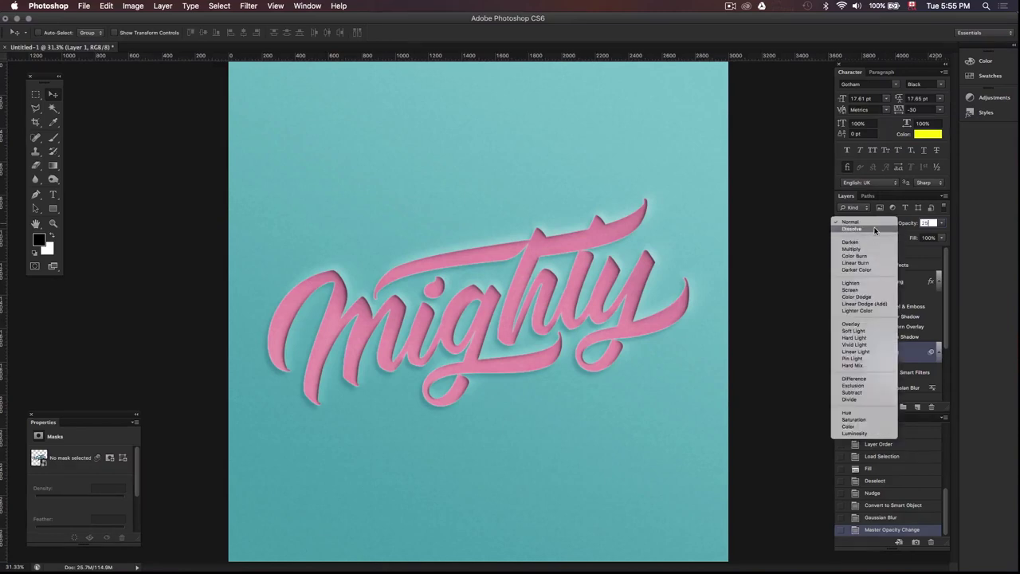
left_click(875, 248)
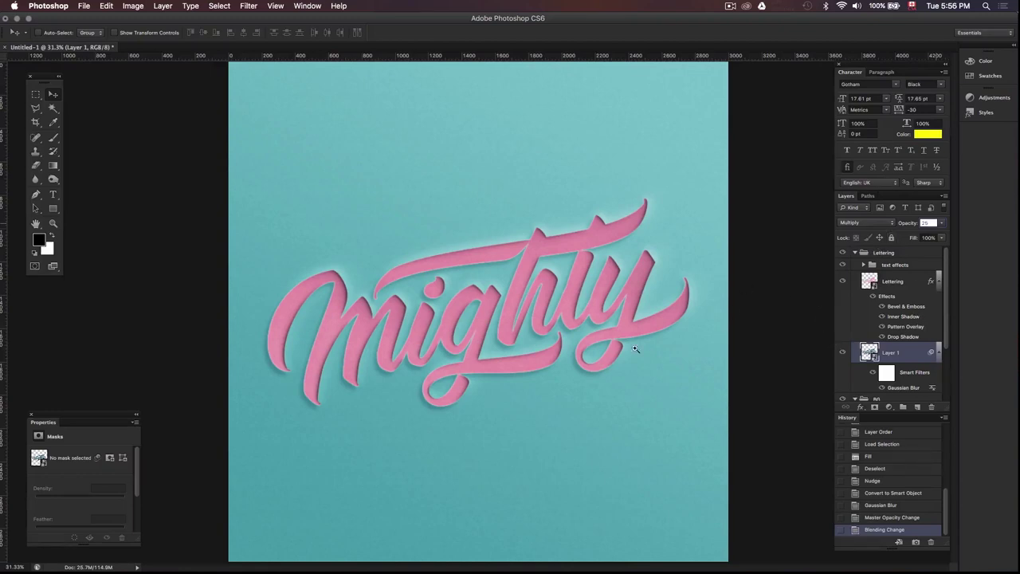
left_click(593, 339)
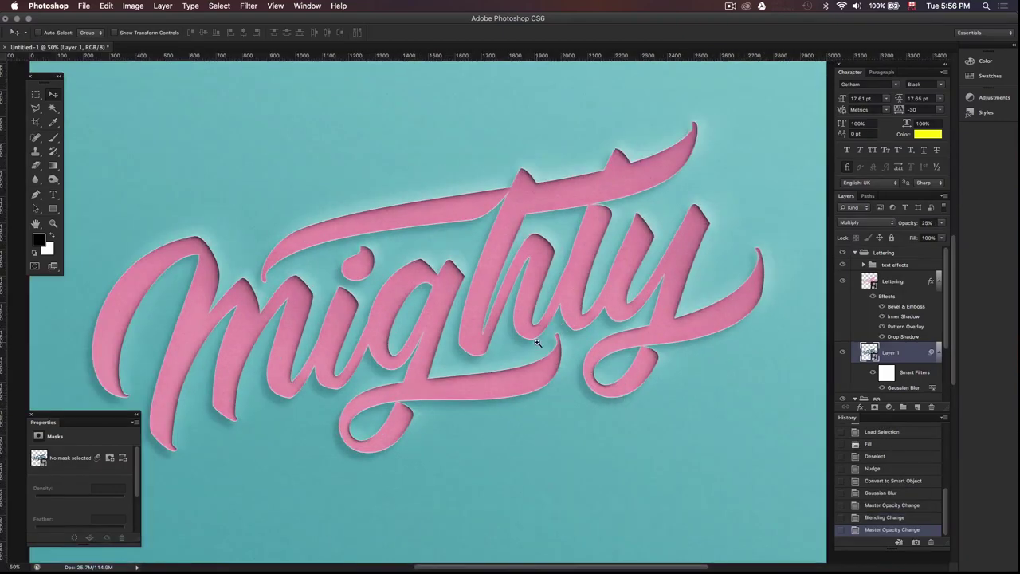
scroll(550, 341, "up", 1)
scroll(573, 343, "down", 2)
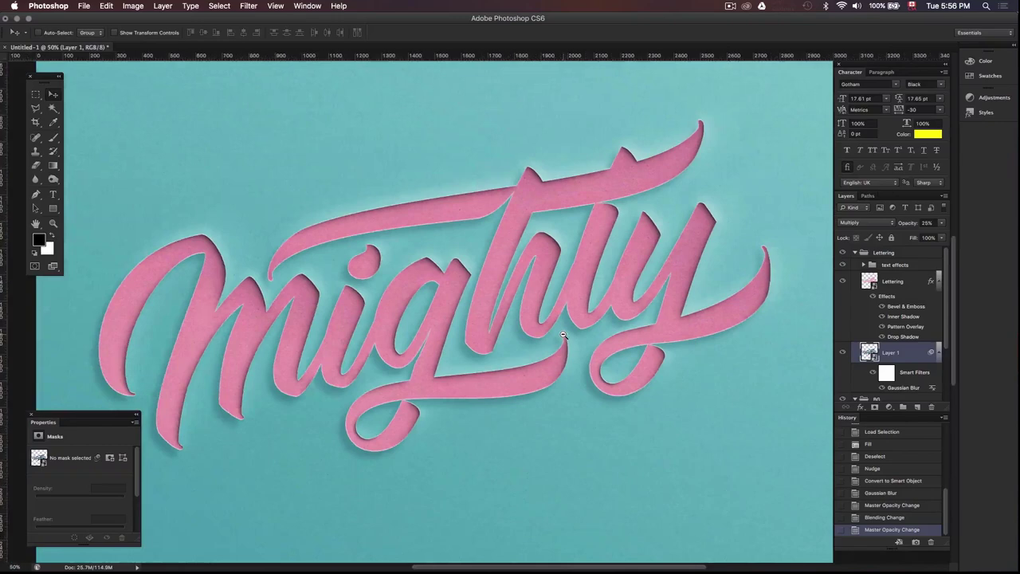